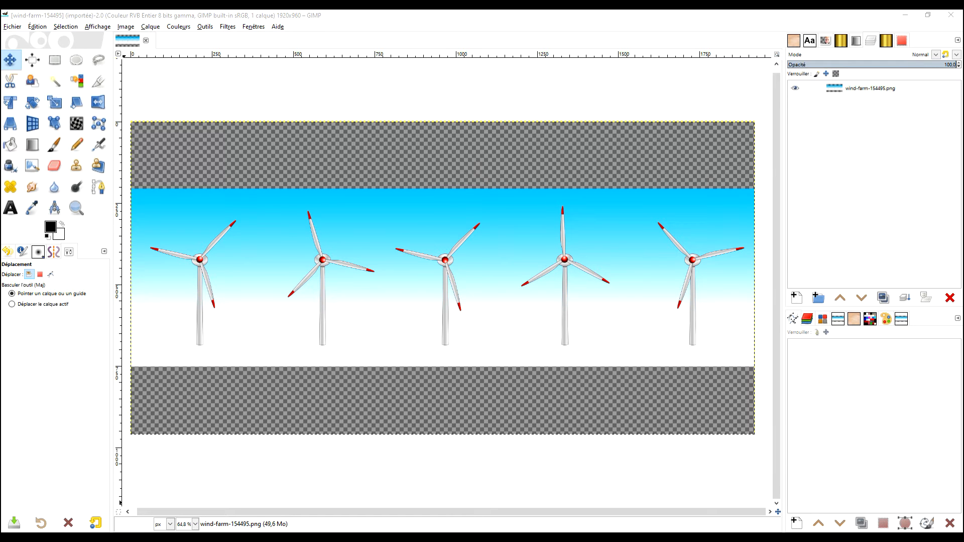
key("alt+Tab")
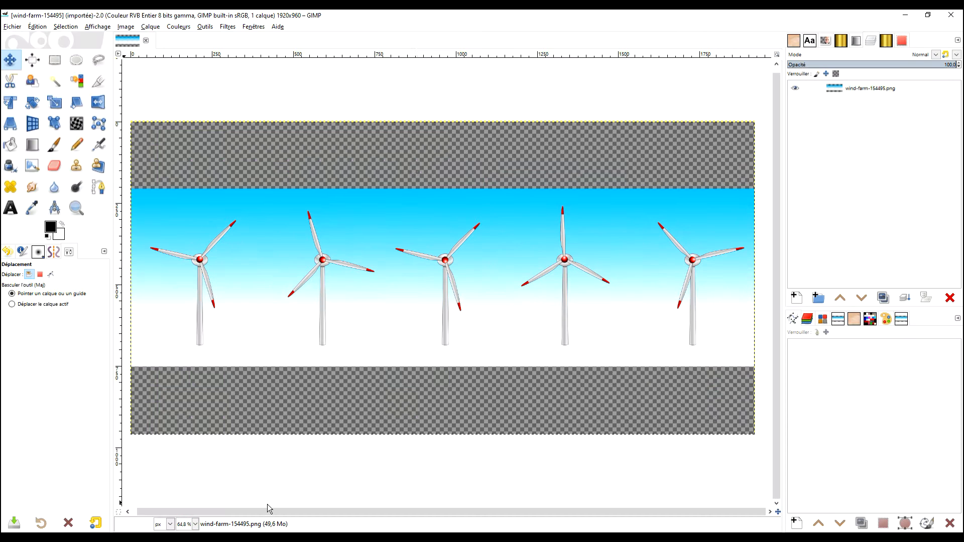
left_click(13, 28)
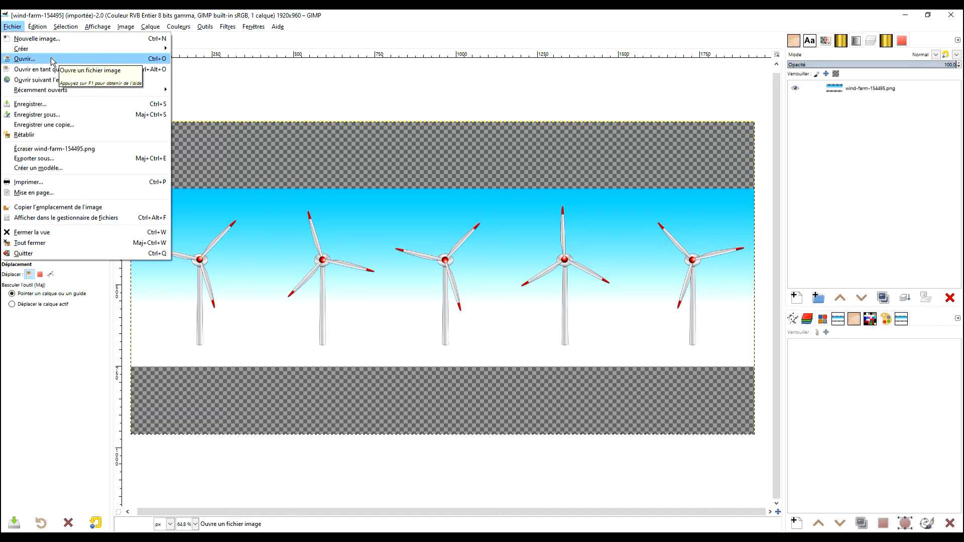
left_click(405, 40)
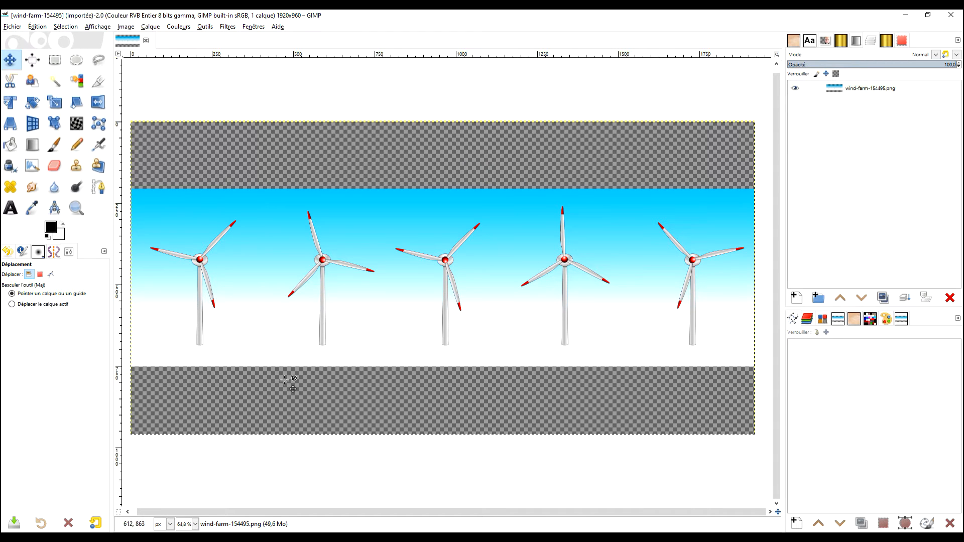
Trim the empty transparent bands off the wind farm image with the zealous crop (Découpage futé).
left_click(150, 27)
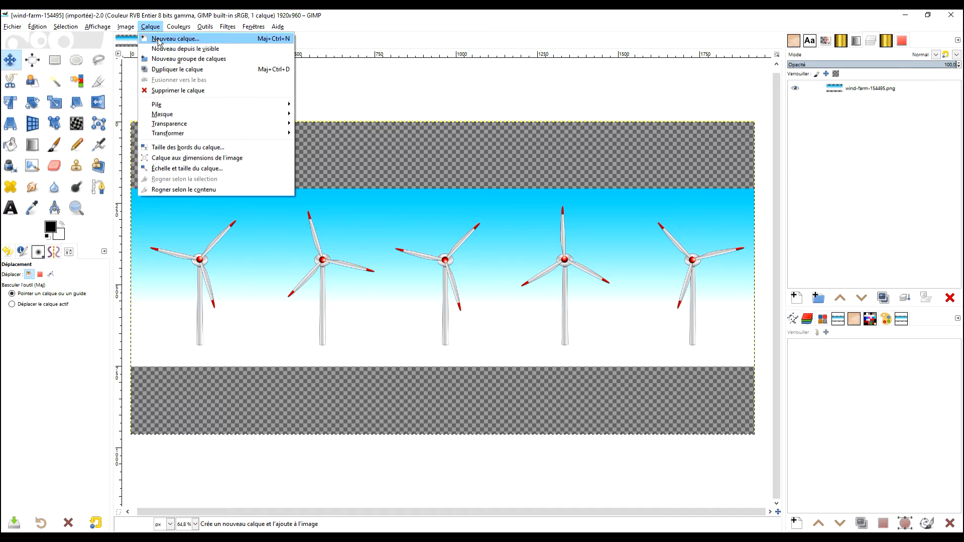
left_click(150, 27)
left_click(125, 26)
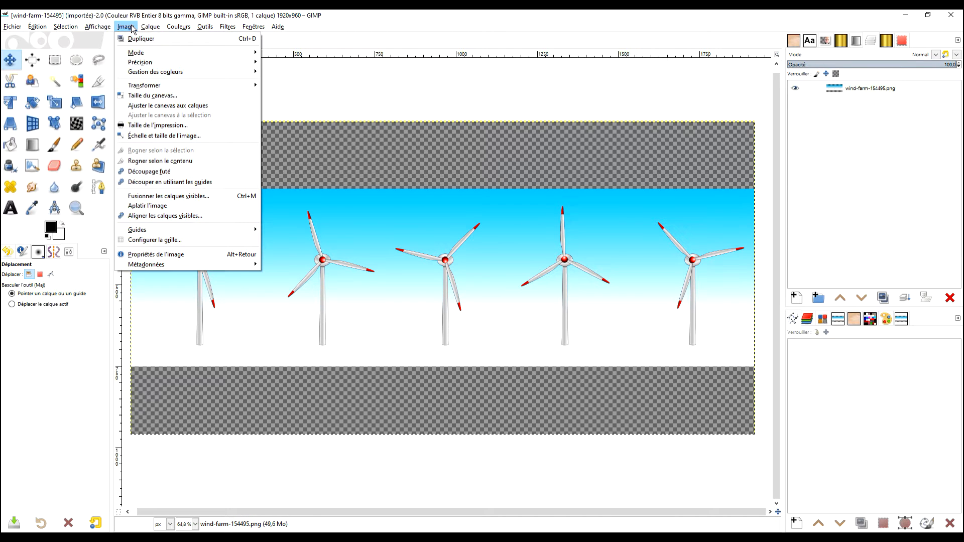
left_click(162, 173)
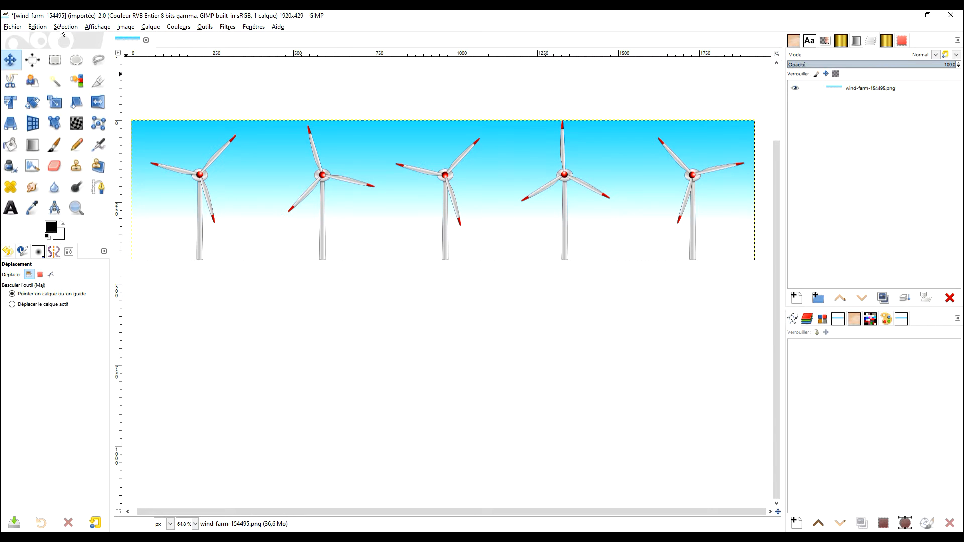
Check the canvas-edge snapping option and draw a rectangular selection of about 398 × 466 px around the first wind turbine.
left_click(98, 27)
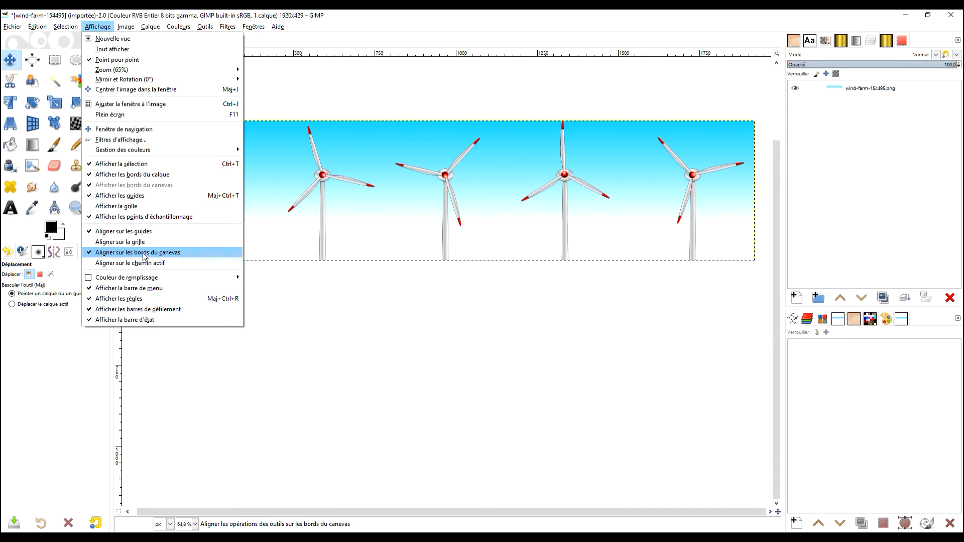
left_click(323, 89)
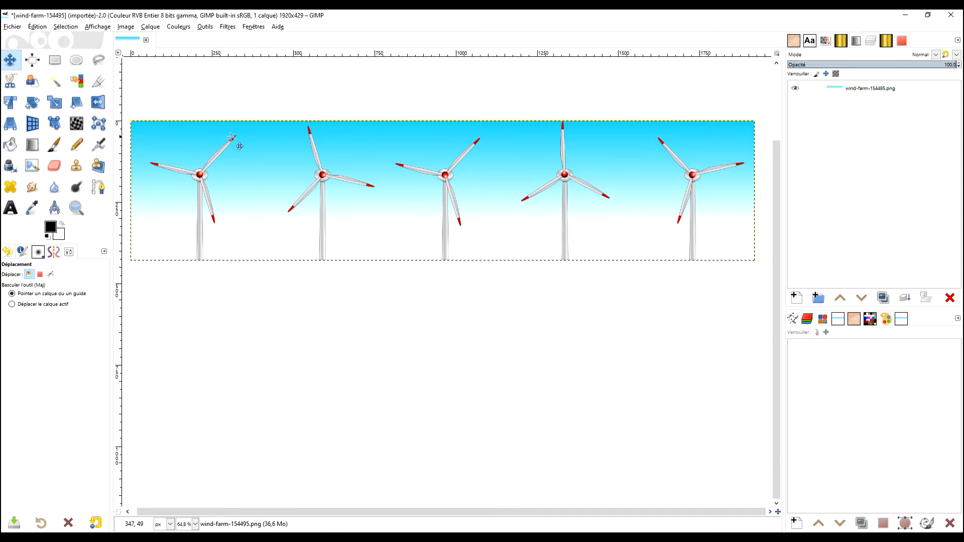
left_click(55, 60)
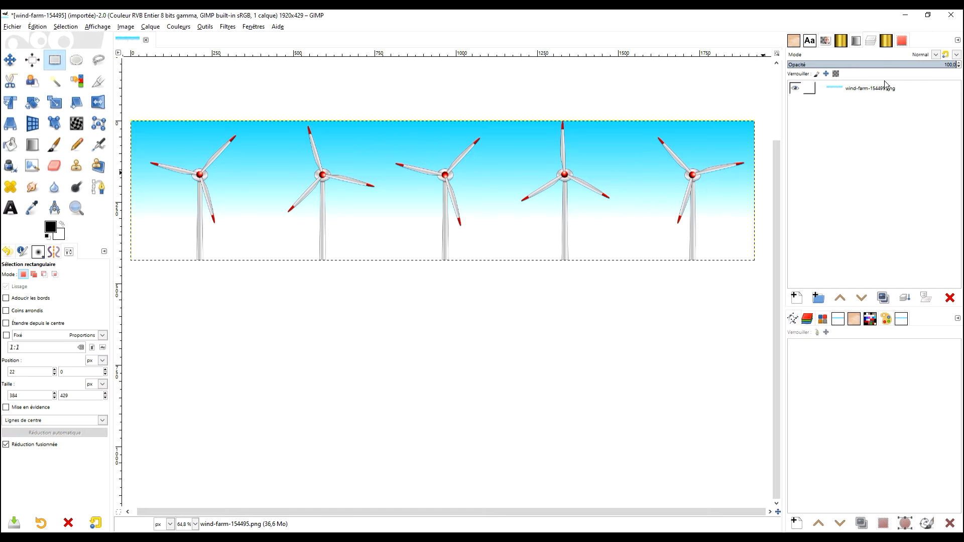
left_click_drag(138, 121, 267, 273)
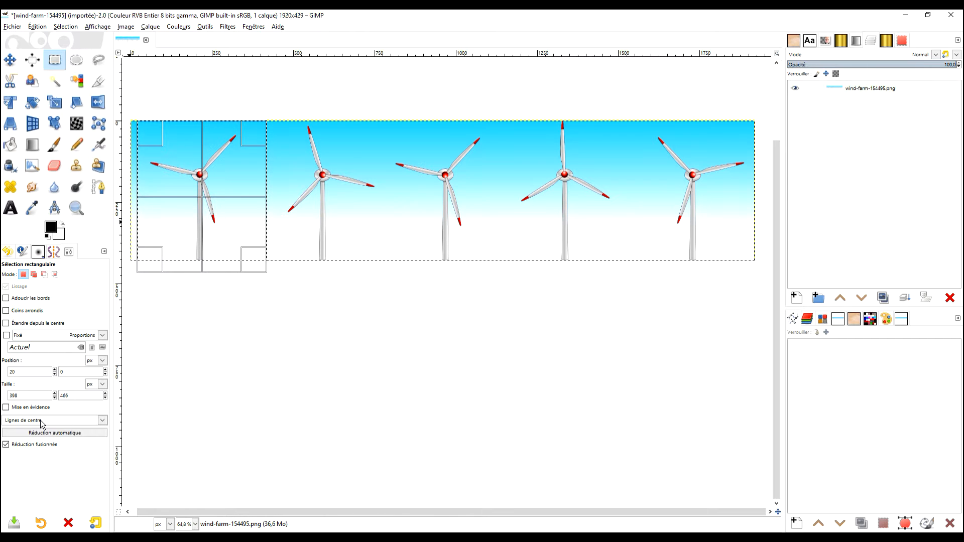
Set the rectangular selection's height to 429 px and its width to 384 px.
double_click(66, 396)
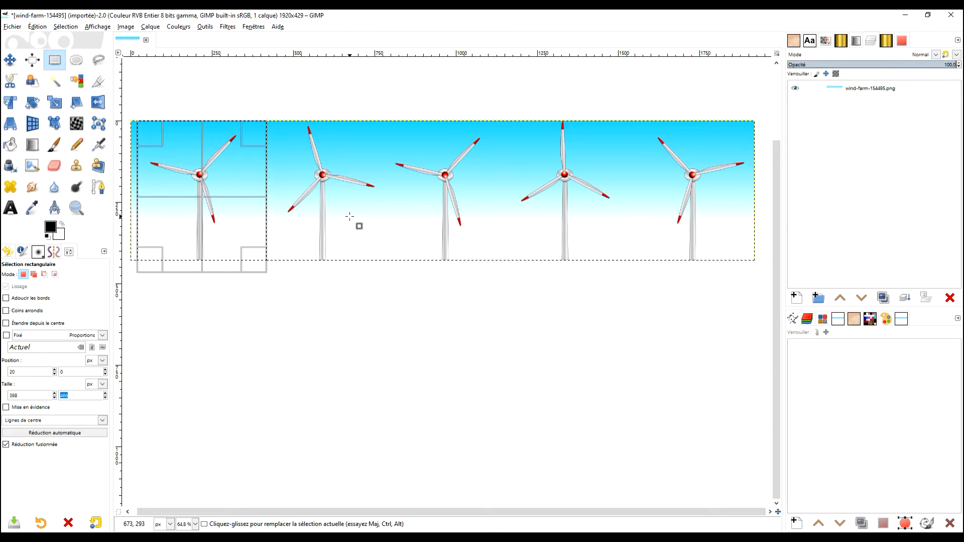
type("4")
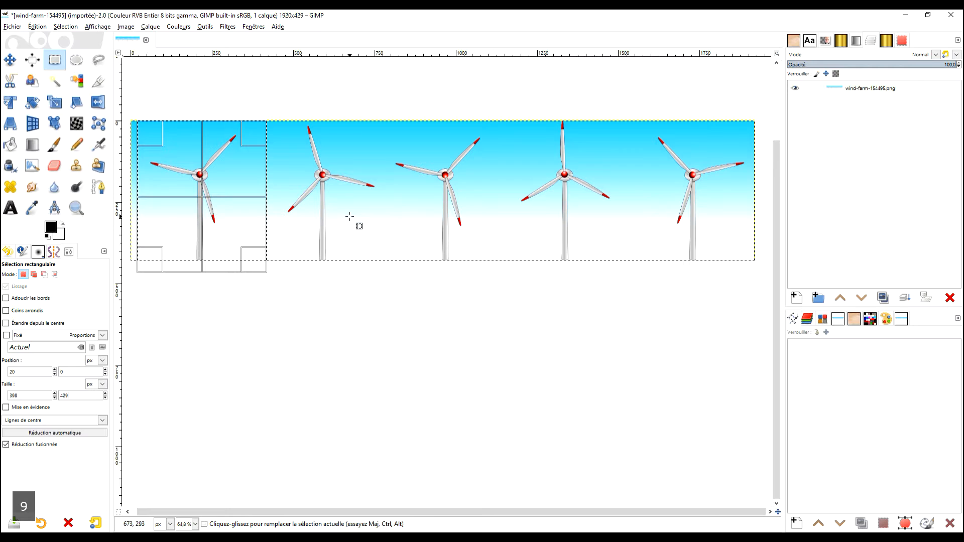
type("29")
key("Return")
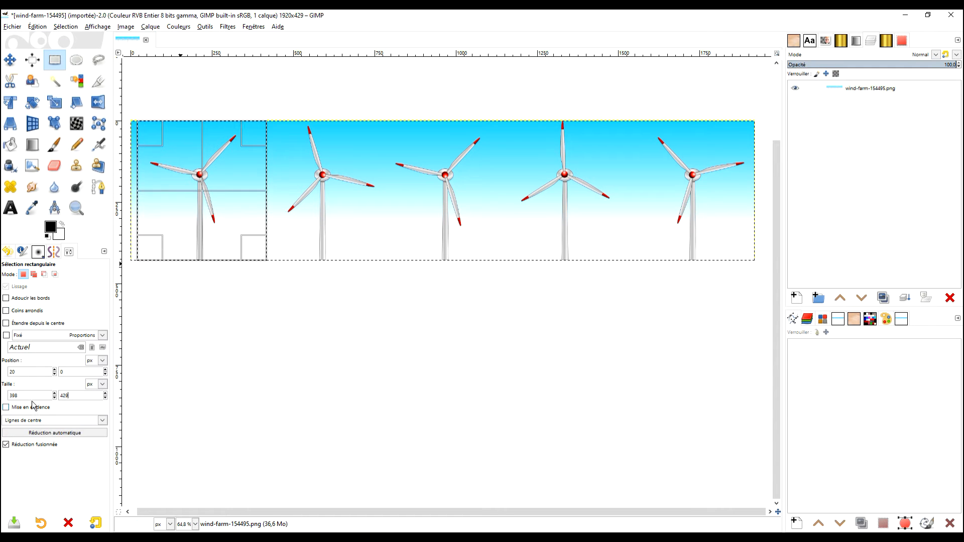
double_click(28, 395)
type("38")
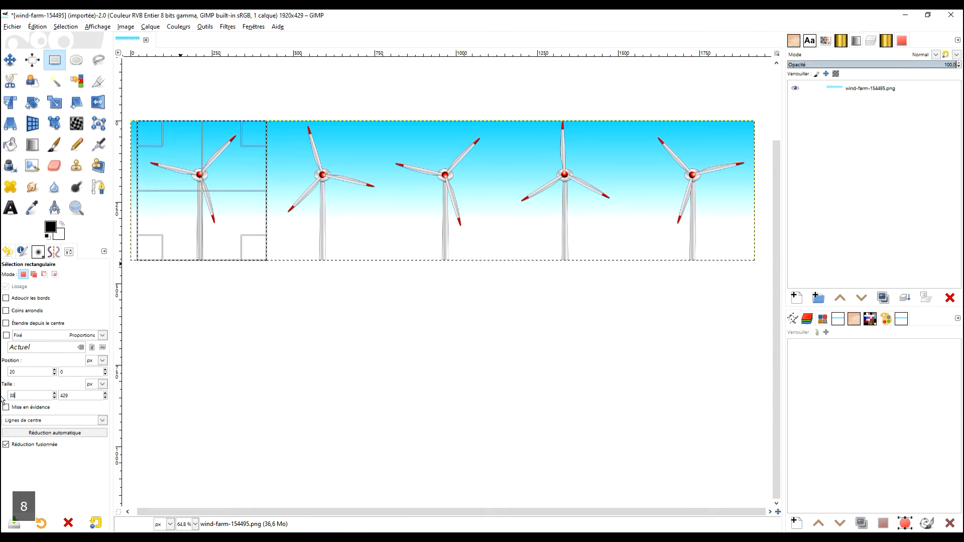
type("4")
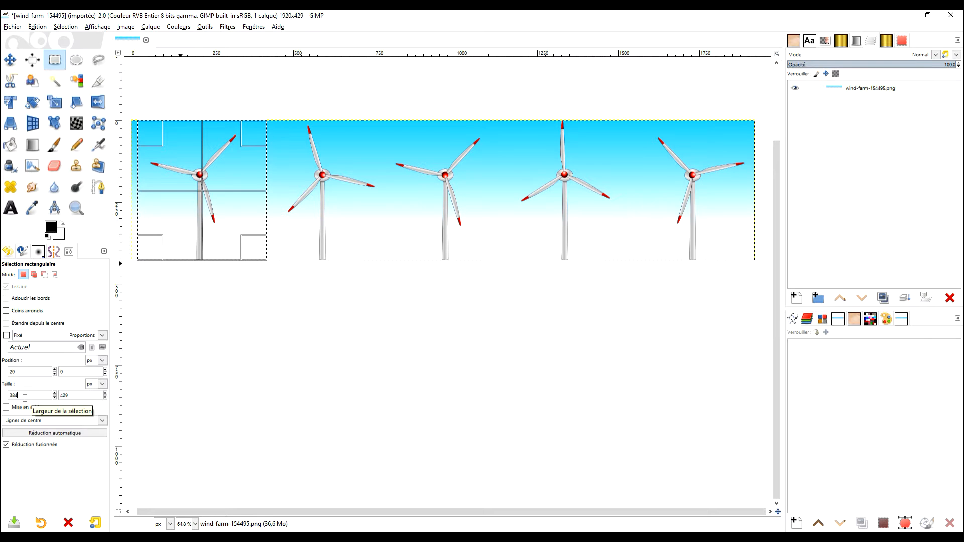
key("Return")
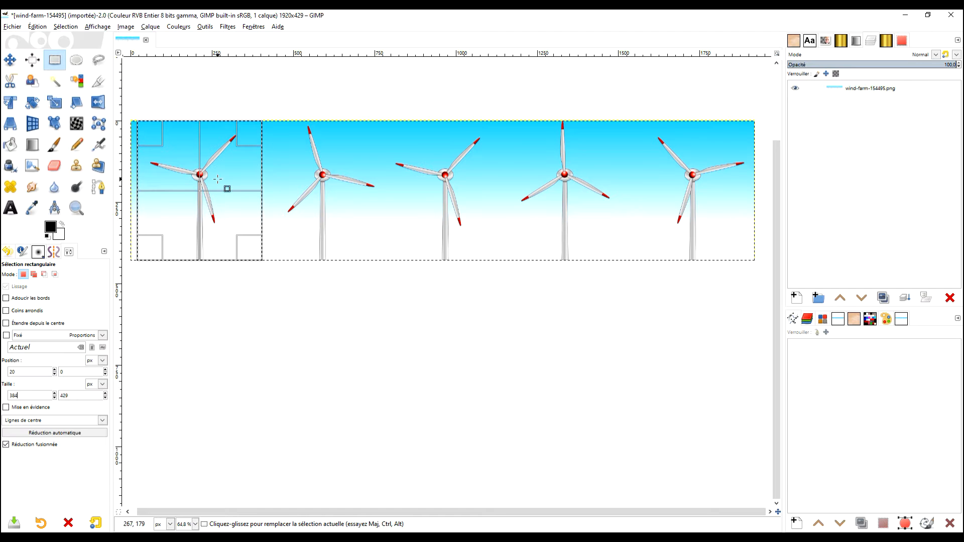
Try auto-shrinking the selection, and restore its vertical position to 0 and its height to 429 px.
left_click(55, 433)
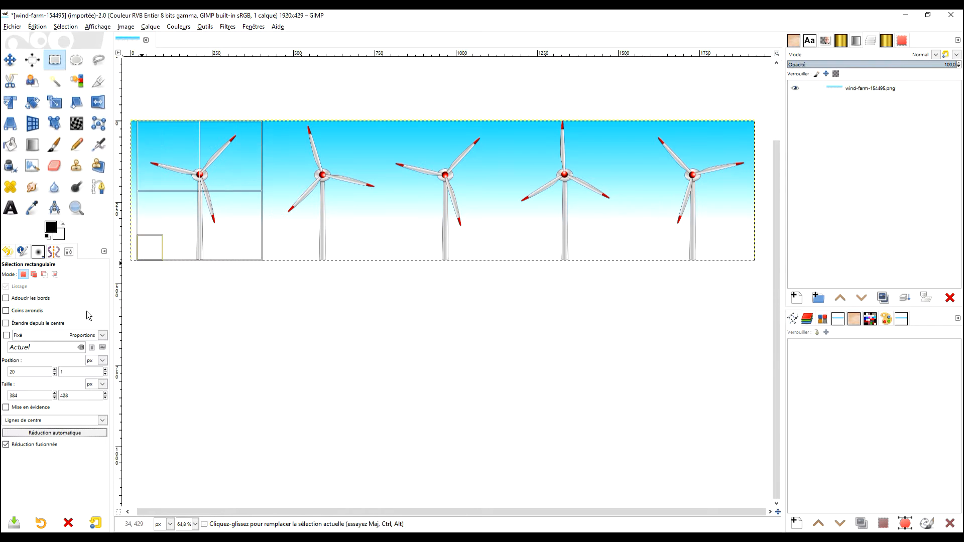
left_click_drag(76, 373, 30, 369)
type("0")
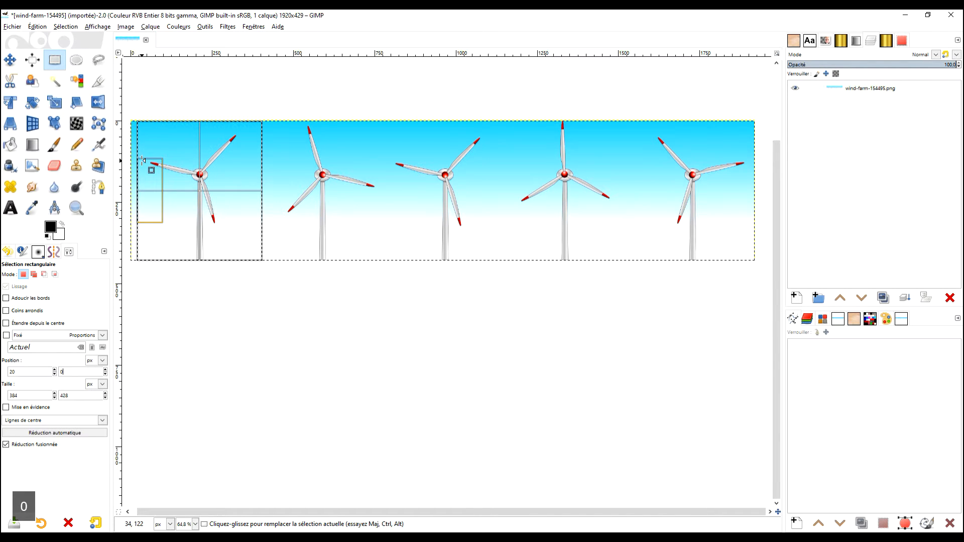
left_click_drag(77, 394, 29, 347)
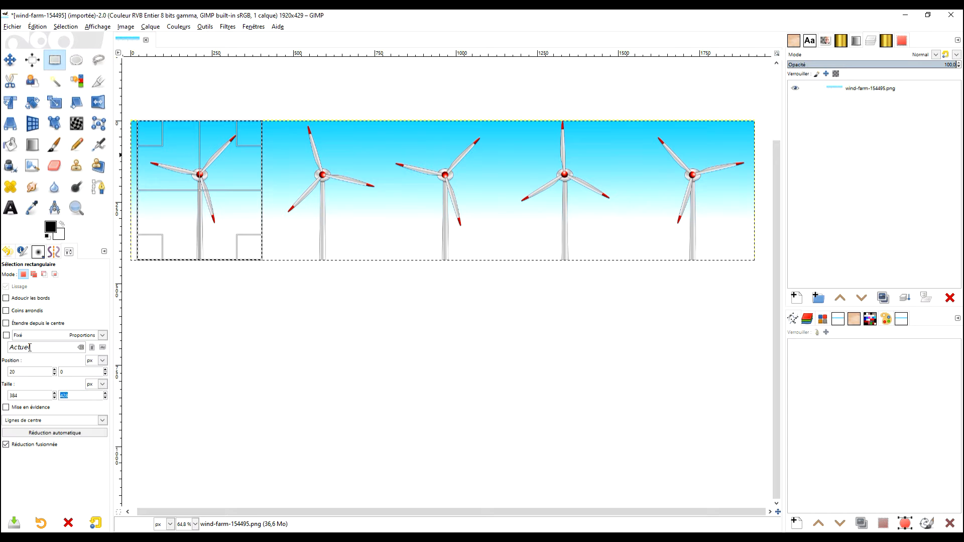
type("42")
key("Return")
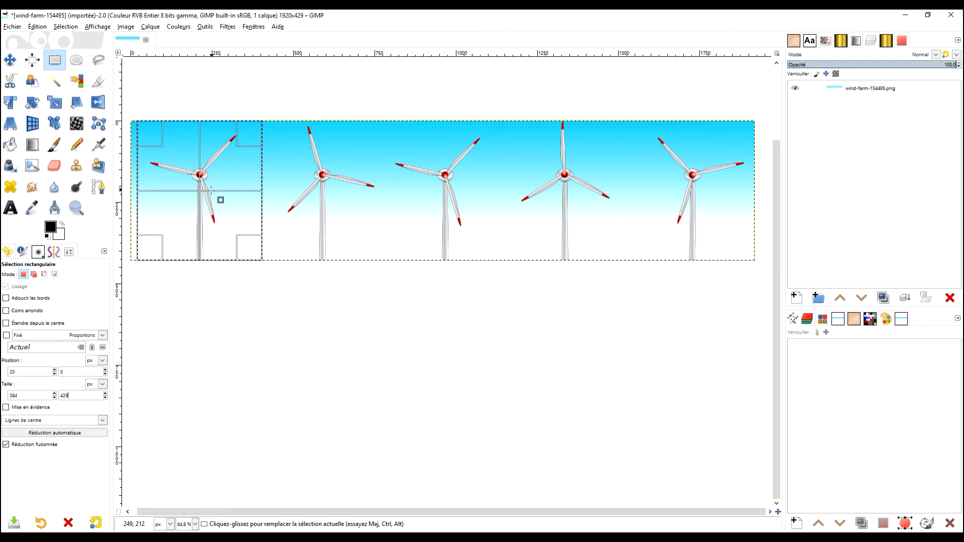
Move the selection to horizontal position 21 px so its vertical centre line runs through the first turbine's mast.
mouse_move(200, 191)
left_mouse_down()
mouse_move(307, 193)
mouse_move(194, 193)
mouse_move(202, 194)
left_mouse_up()
scroll(187, 196, "up", 4)
scroll(259, 199, "down", 2)
left_click_drag(268, 215, 382, 271)
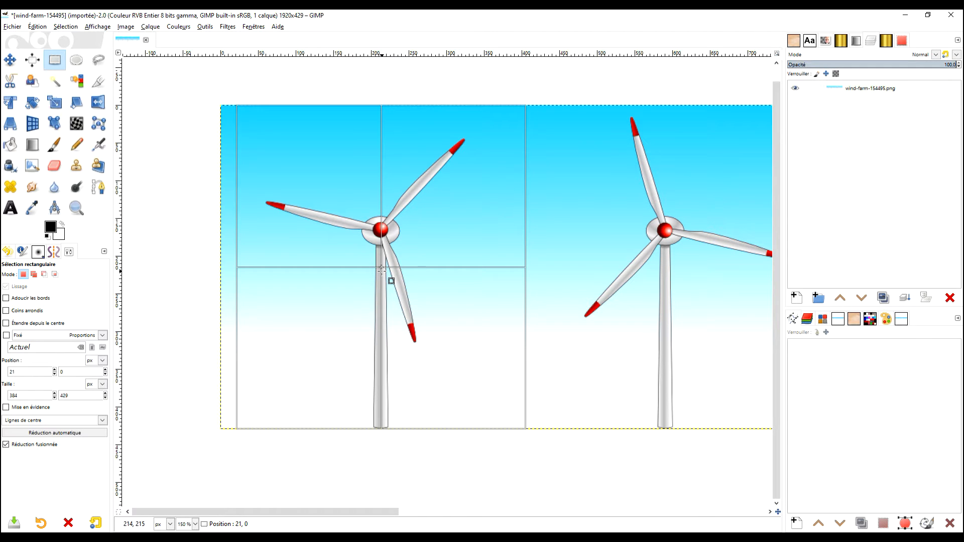
left_click_drag(381, 270, 381, 269)
left_click(28, 424)
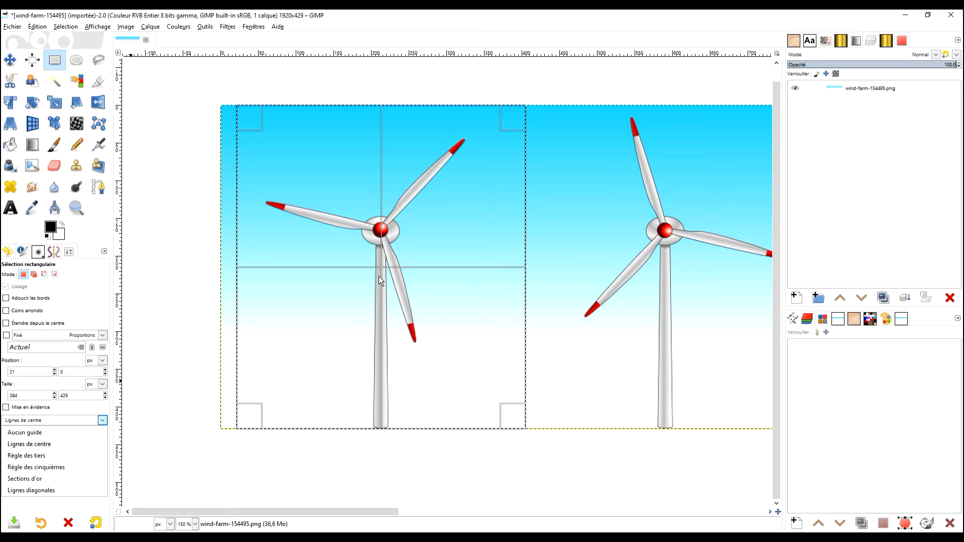
left_click(56, 62)
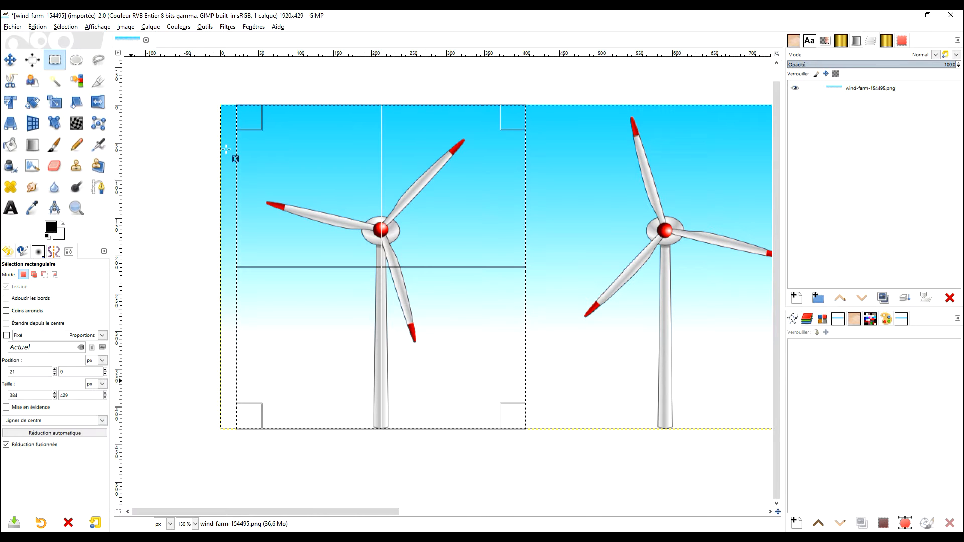
left_click_drag(383, 270, 381, 270)
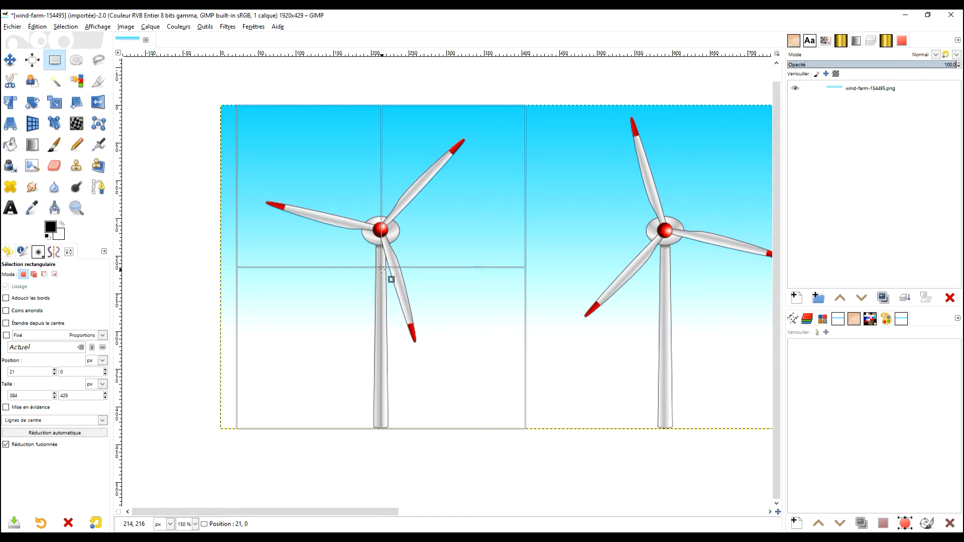
left_click_drag(381, 269, 382, 269)
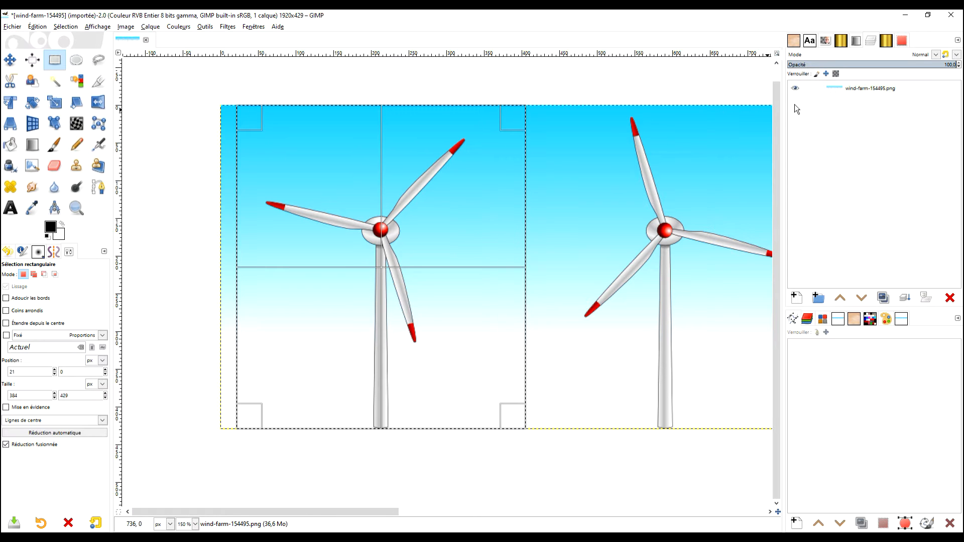
Copy the selected first turbine from the wind farm layer and paste it as a new layer.
left_click(877, 91)
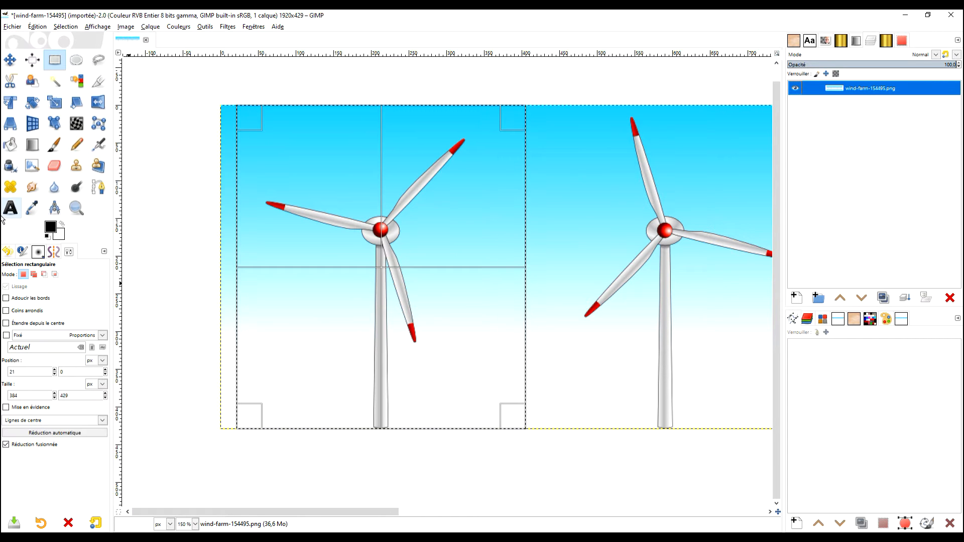
key("ctrl+c")
key("ctrl+v")
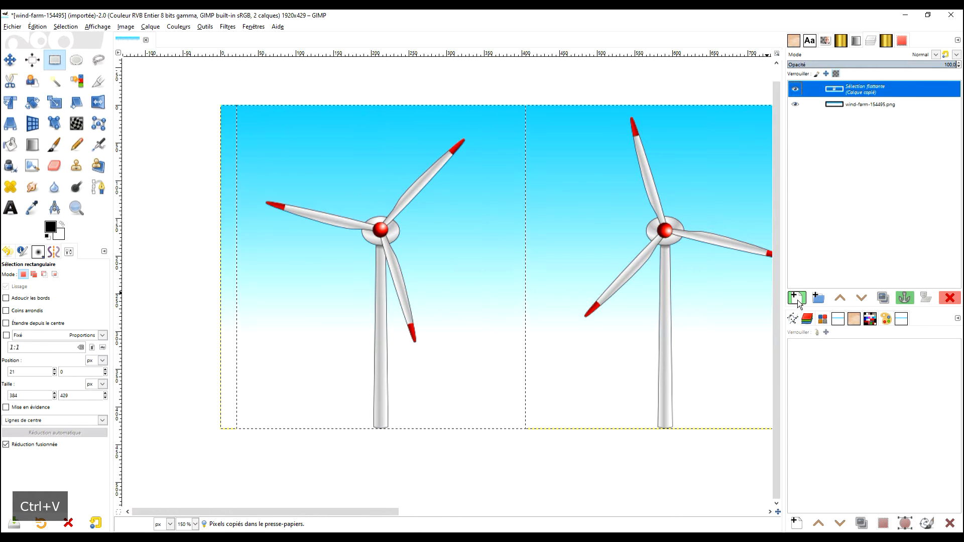
left_click(798, 302)
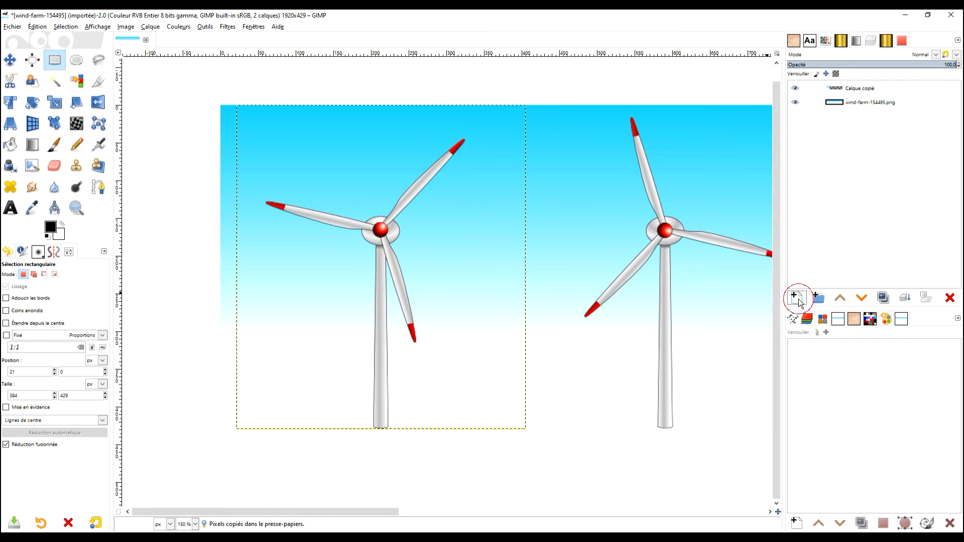
Rename the pasted turbine layer as #1.
left_click_drag(710, 287, 610, 295)
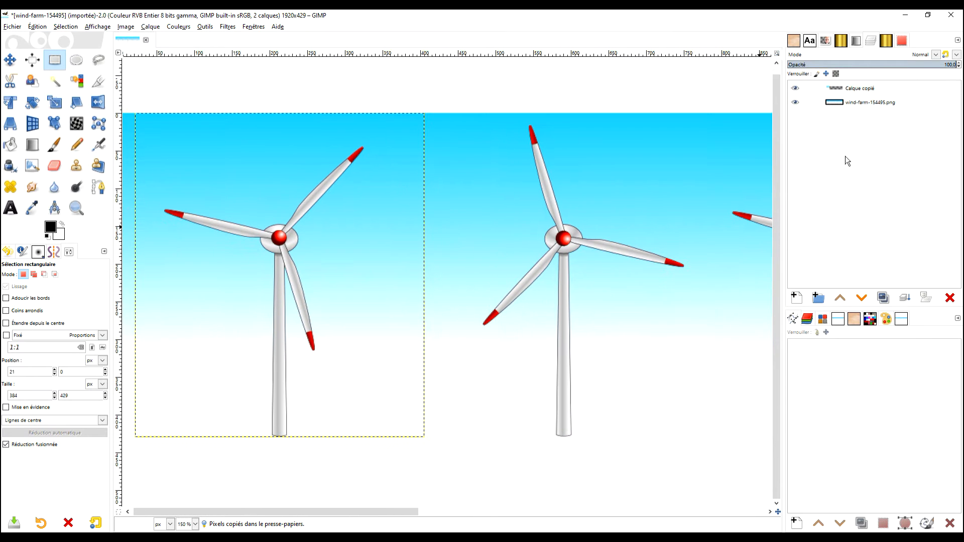
double_click(885, 89)
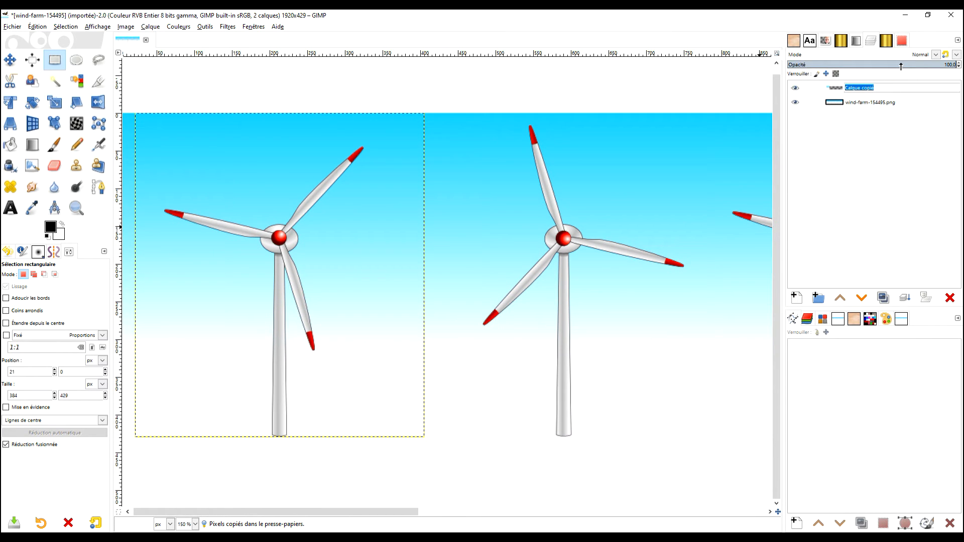
type("#1")
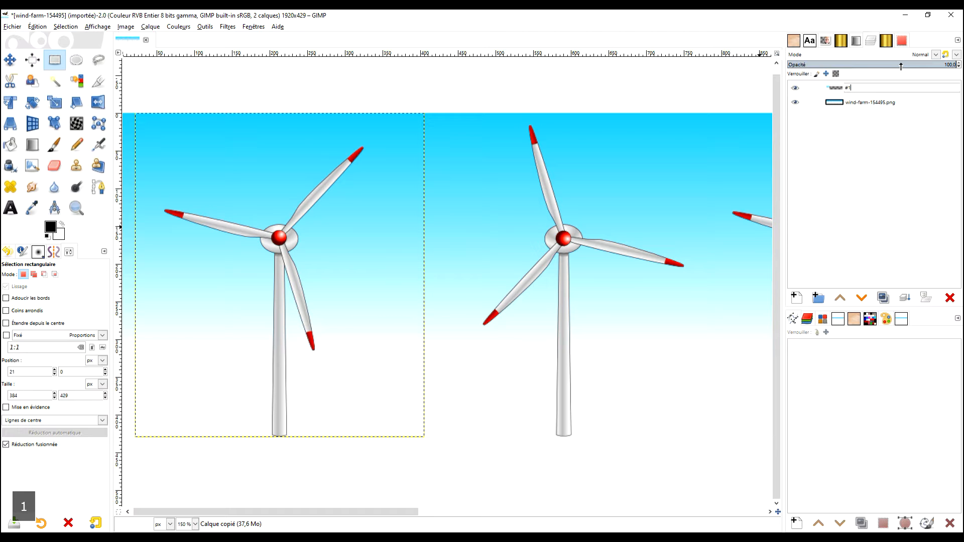
key("Return")
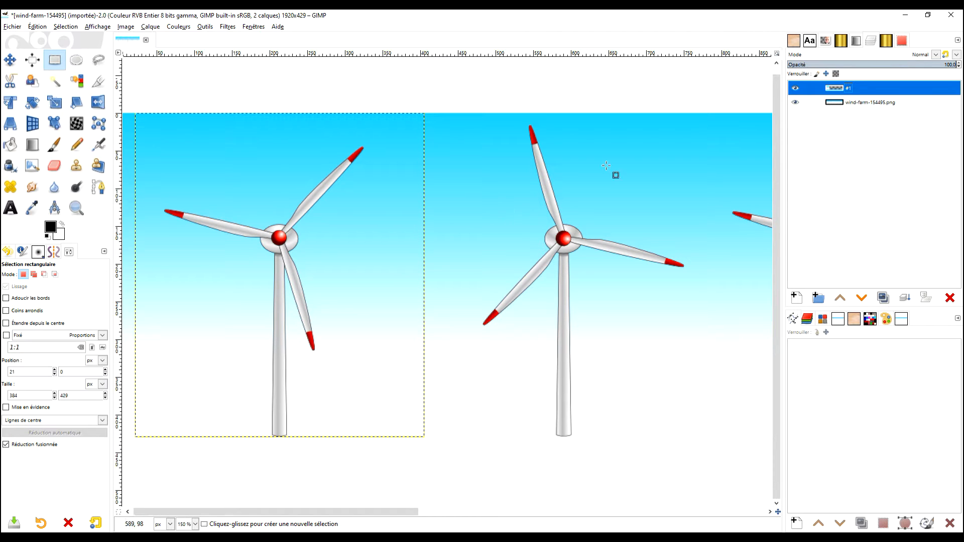
Create a selection from layer #1's alpha channel and move only the selection outline horizontally to centre it on the second turbine's mast.
right_click(837, 90)
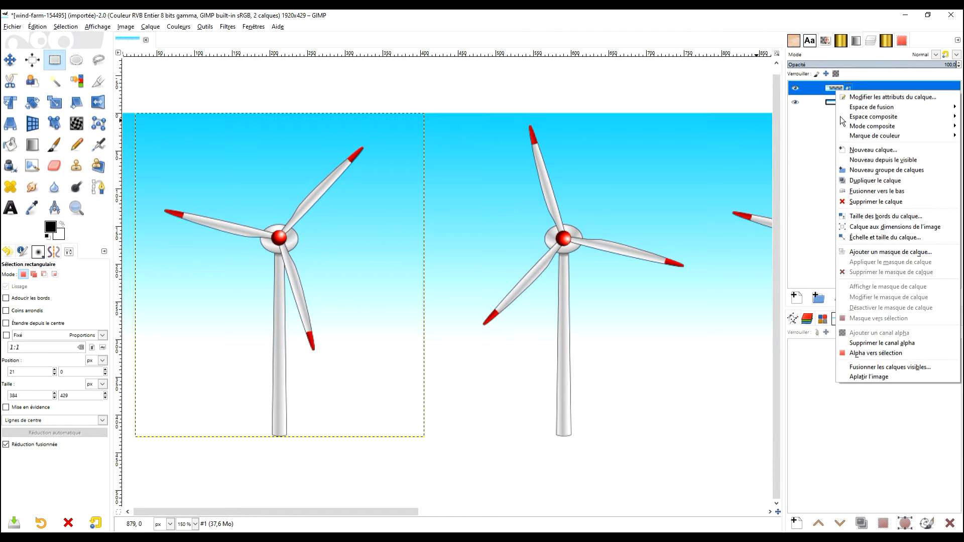
left_click(877, 353)
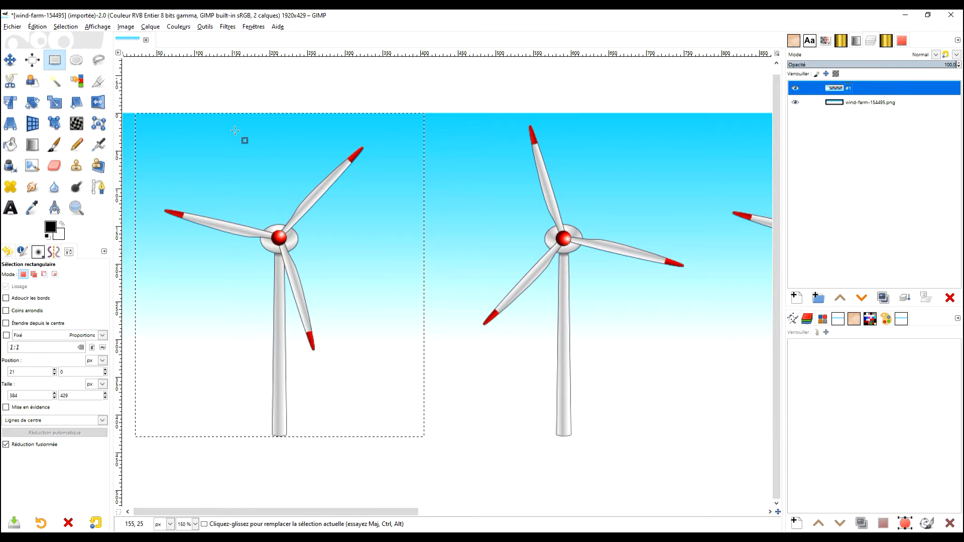
left_click(10, 61)
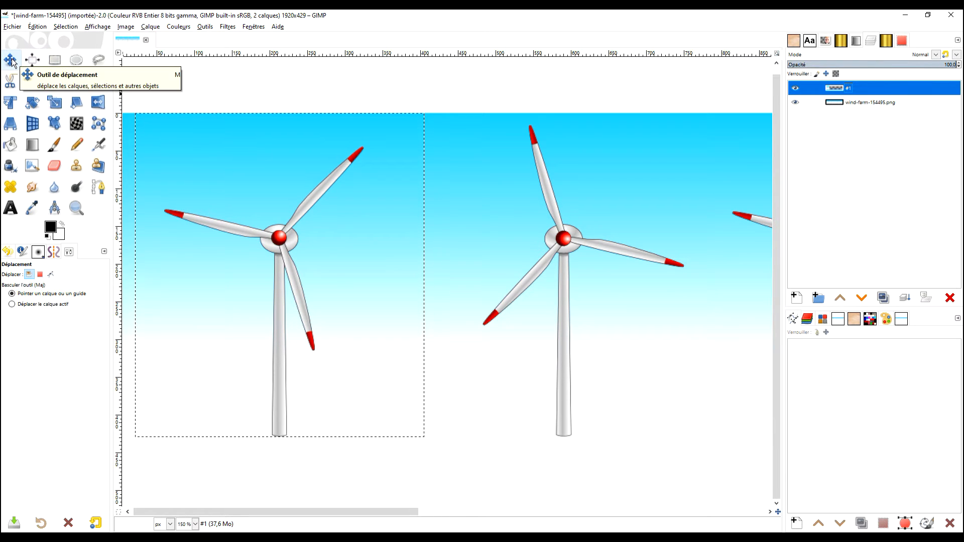
left_click(40, 274)
left_click_drag(275, 235, 564, 239)
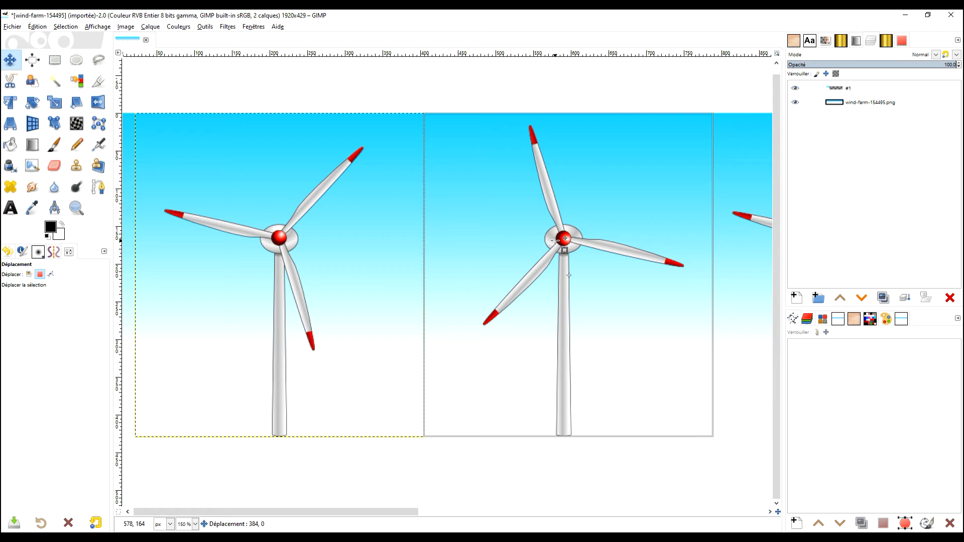
mouse_move(558, 240)
left_mouse_down()
mouse_move(550, 239)
mouse_move(563, 250)
left_mouse_up()
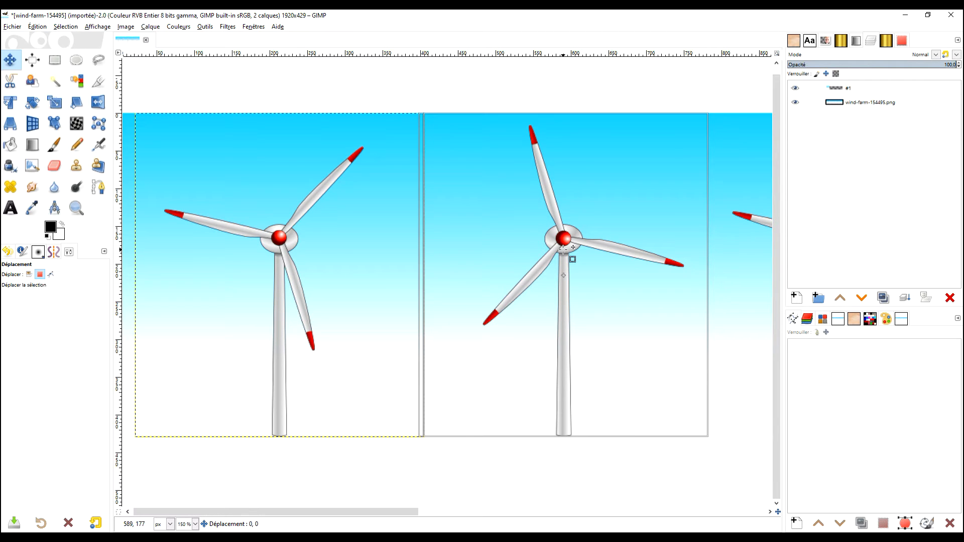
left_click_drag(563, 249, 564, 250)
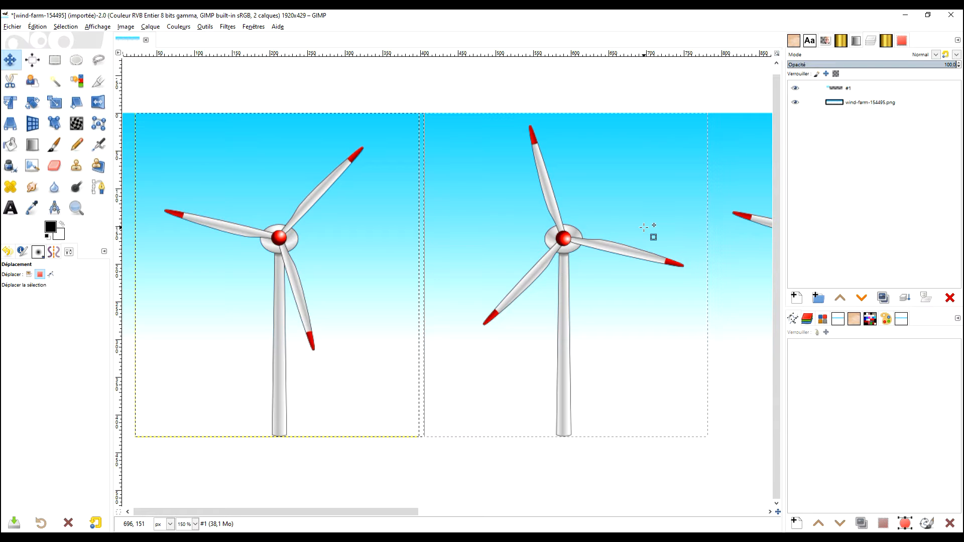
Copy the selected second turbine from the wind-farm-154495.png layer and paste it as a new layer.
scroll(516, 239, "right", 5)
left_click(857, 105)
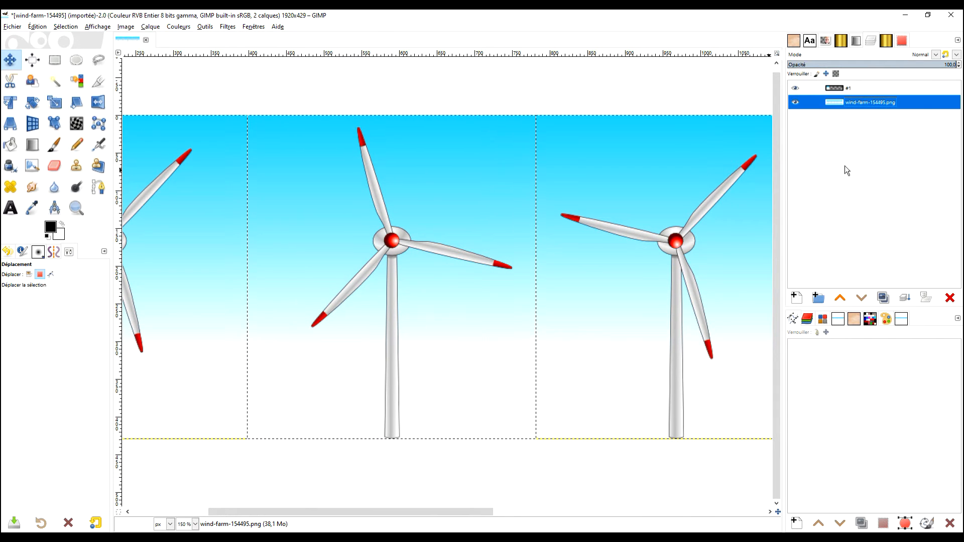
key("ctrl+c")
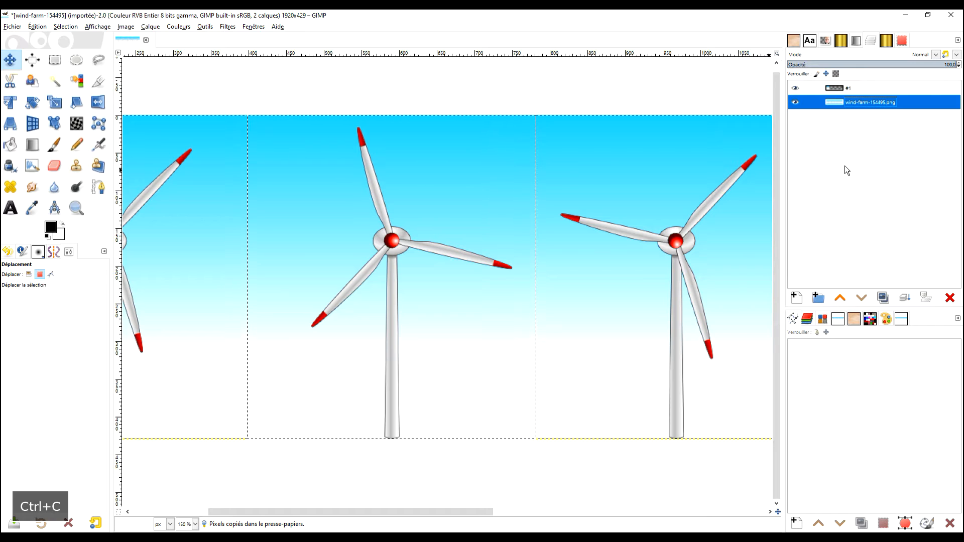
key("ctrl+v")
left_click(797, 299)
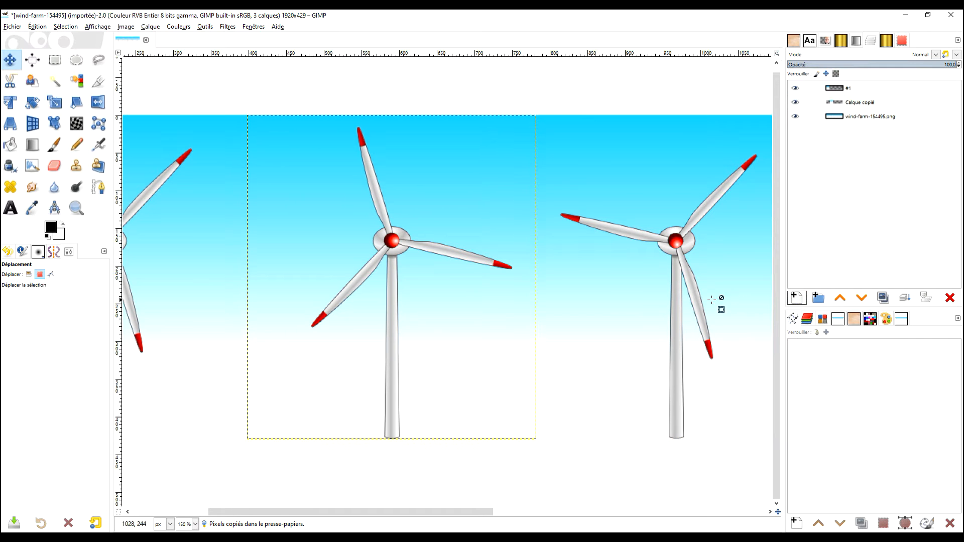
Create a selection from the second turbine layer's alpha and move it horizontally to centre it on the third turbine.
left_click_drag(723, 197, 549, 198)
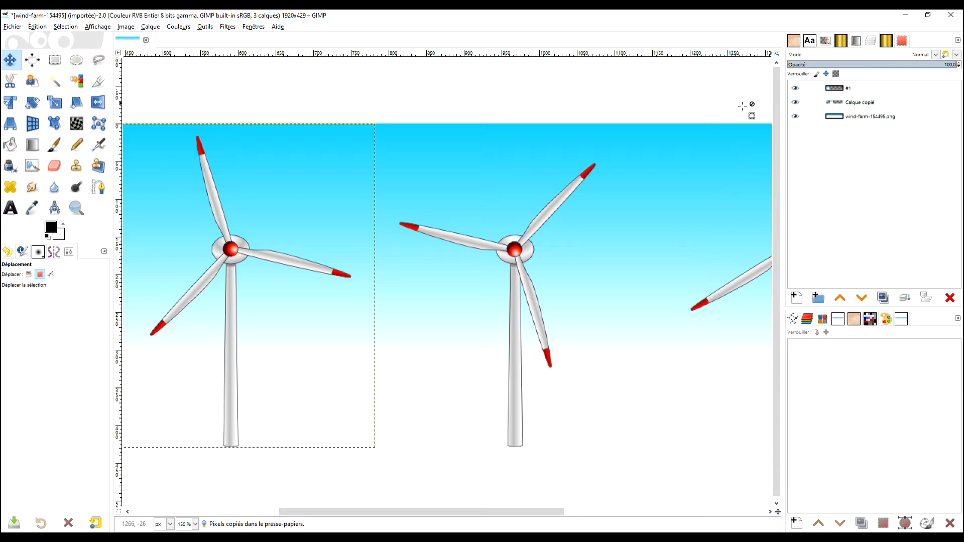
right_click(853, 104)
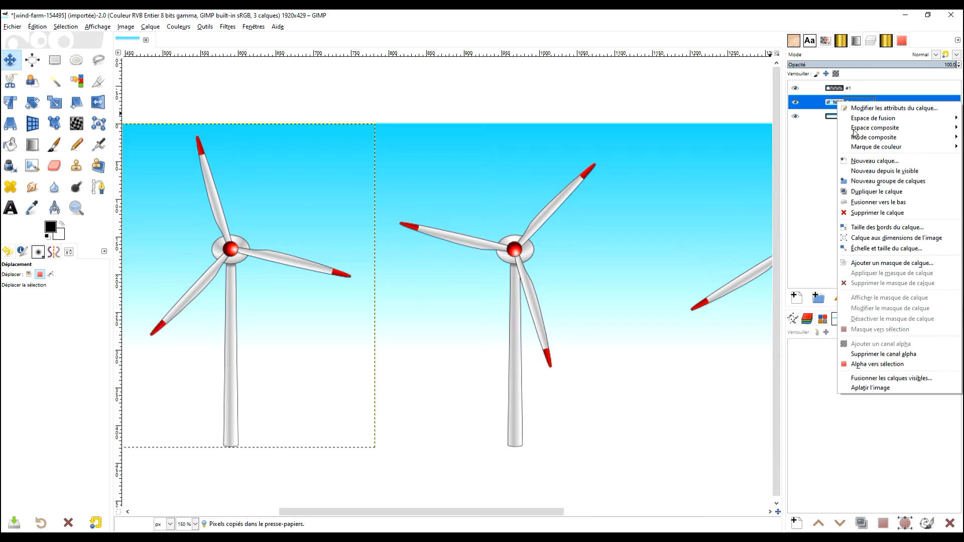
left_click(887, 362)
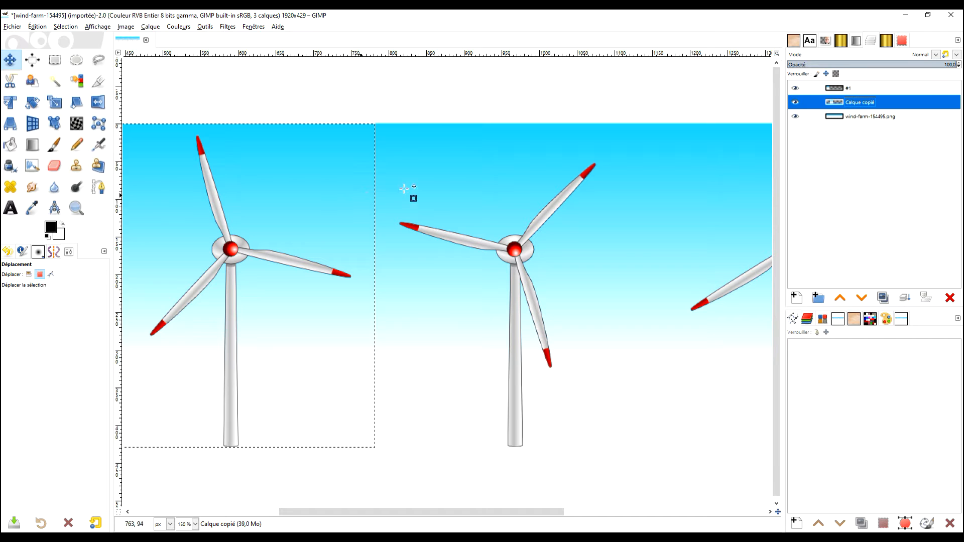
left_click_drag(209, 271, 509, 273)
left_click_drag(568, 274, 565, 275)
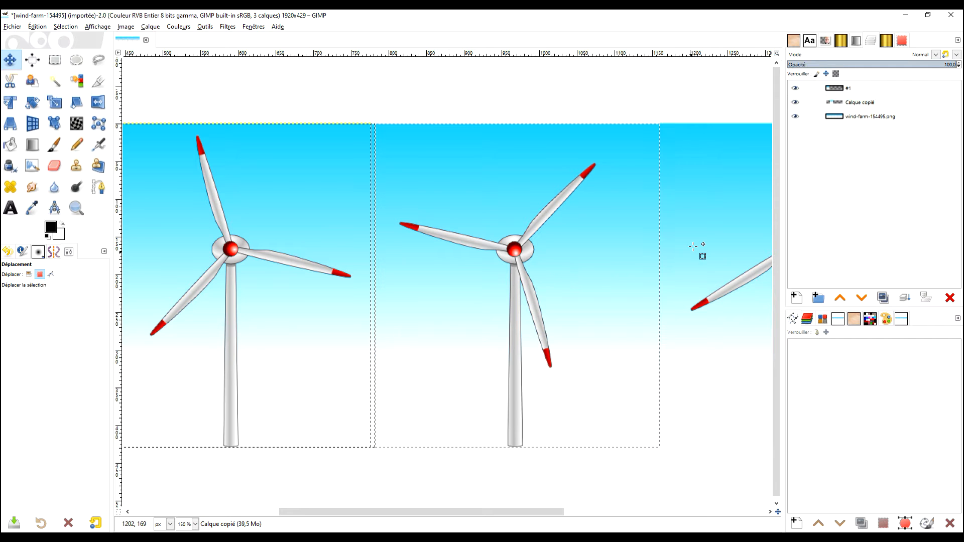
Copy the selected third turbine from the wind-farm-154495.png layer and paste it as a new layer.
left_click(854, 116)
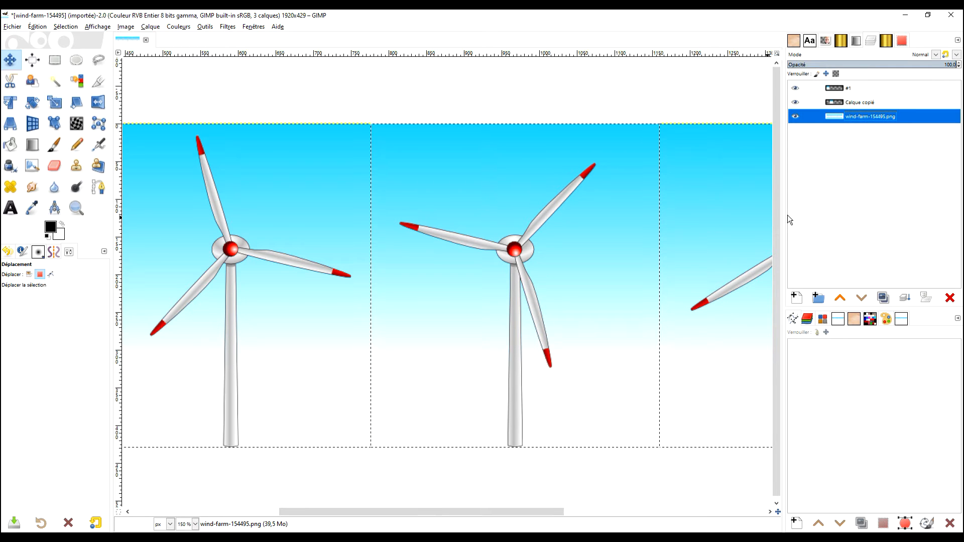
key("ctrl+c")
key("ctrl+v")
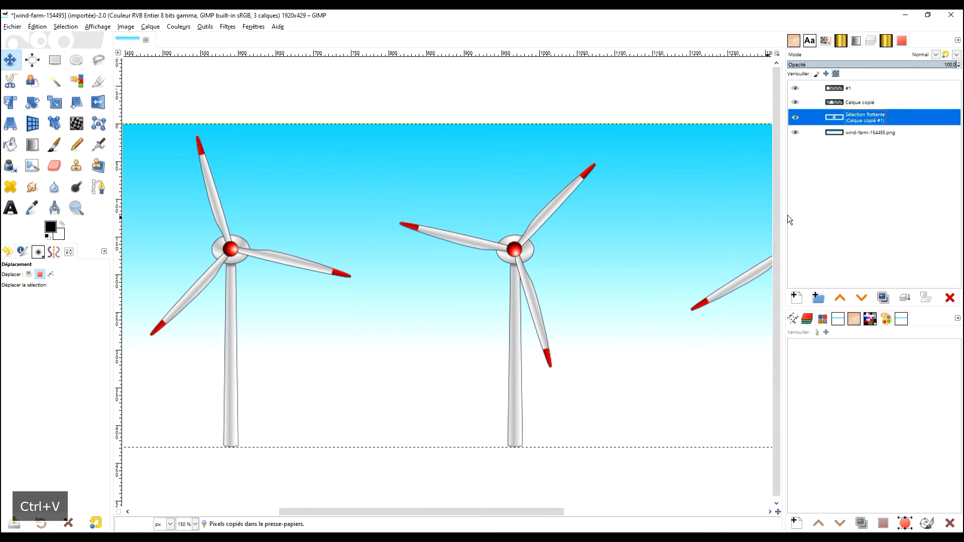
left_click(805, 300)
Create a selection from the third turbine layer's alpha and move it horizontally to centre it on the fourth turbine.
left_click_drag(702, 256, 402, 271)
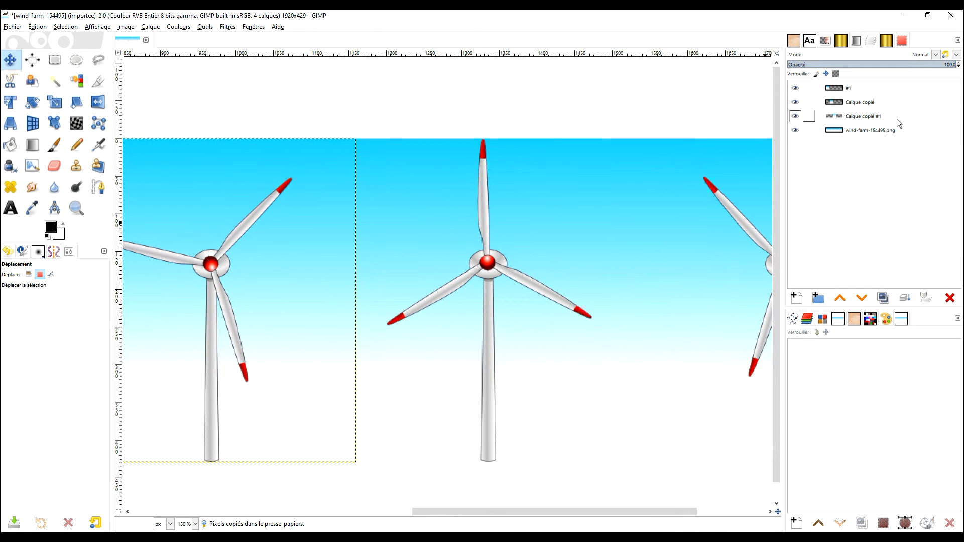
right_click(879, 116)
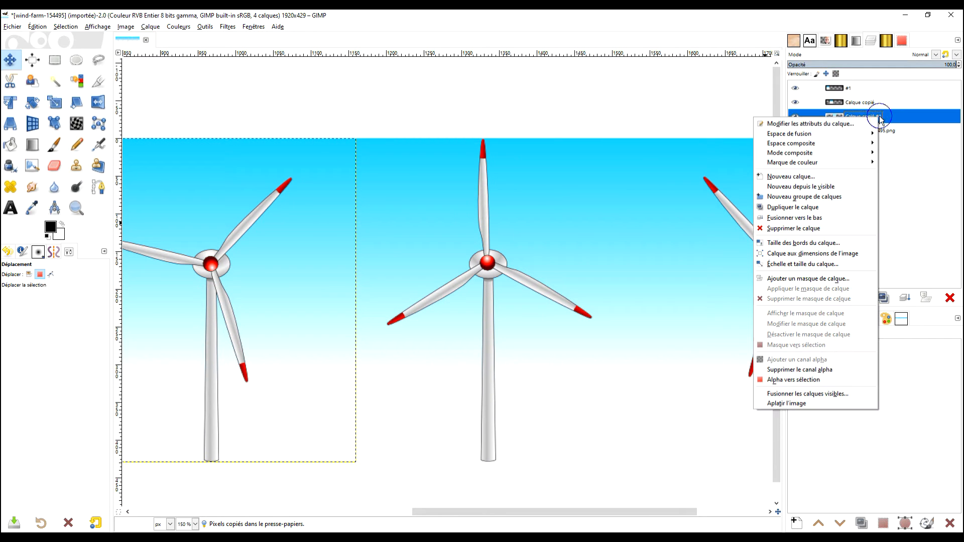
left_click(827, 377)
left_click_drag(203, 268, 486, 267)
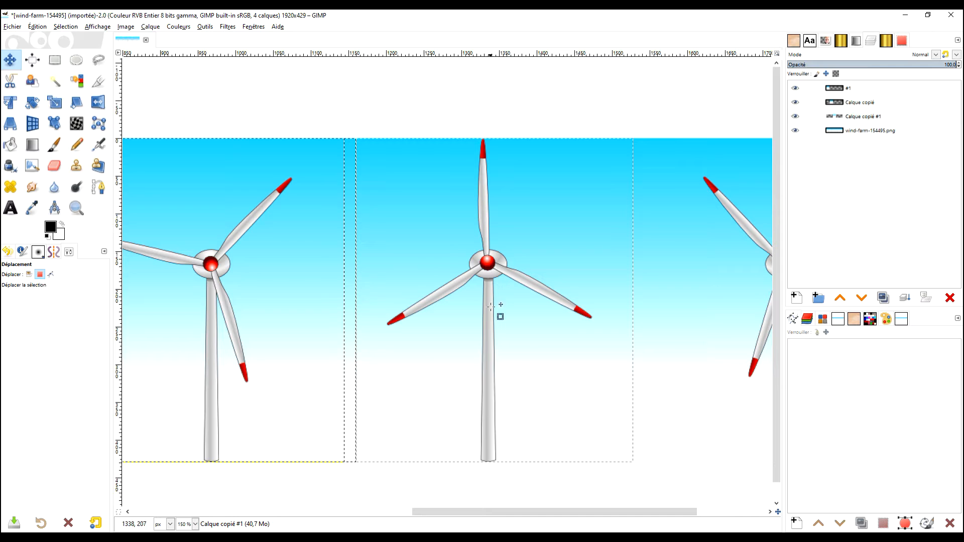
Copy the selected fourth turbine from the wind-farm-154495.png layer and paste it as a new layer.
left_click(876, 131)
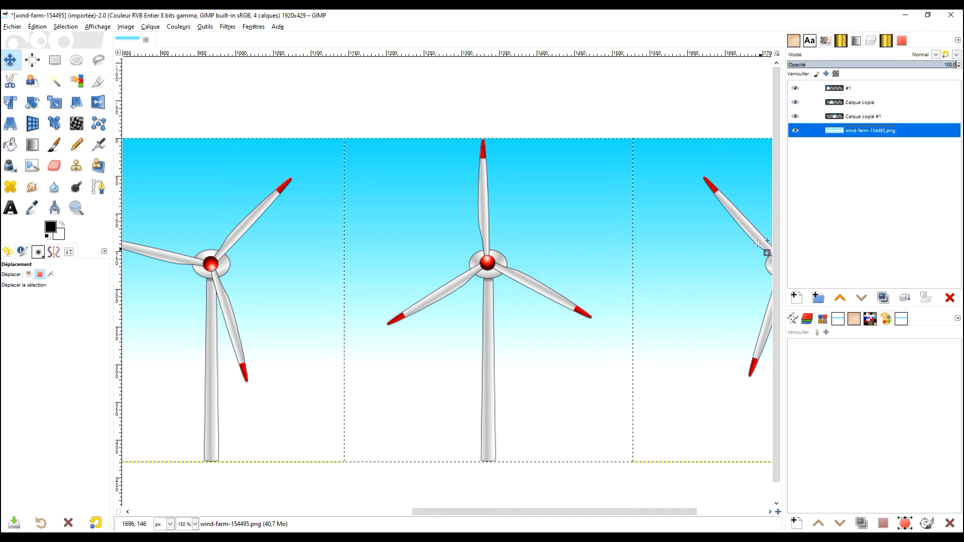
key("ctrl+c")
key("ctrl+v")
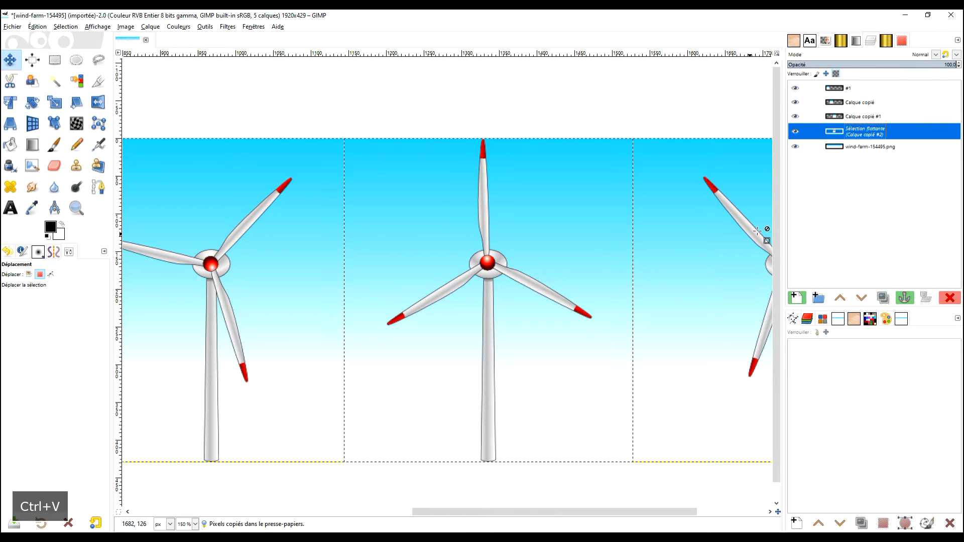
left_click(796, 297)
Create a selection from the fourth turbine layer's alpha and move it over the fifth turbine, ending at the image's right edge.
left_click_drag(722, 284, 451, 285)
left_click(869, 145)
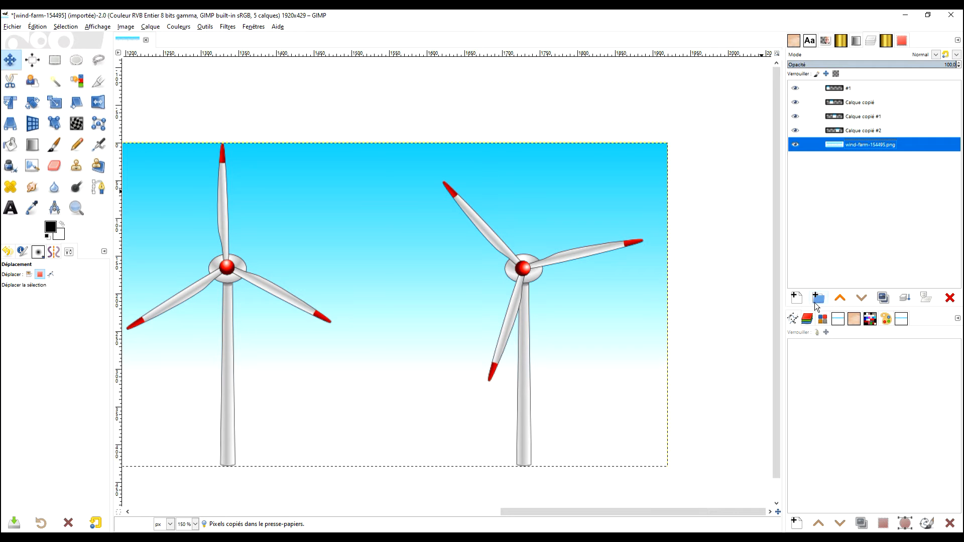
right_click(841, 132)
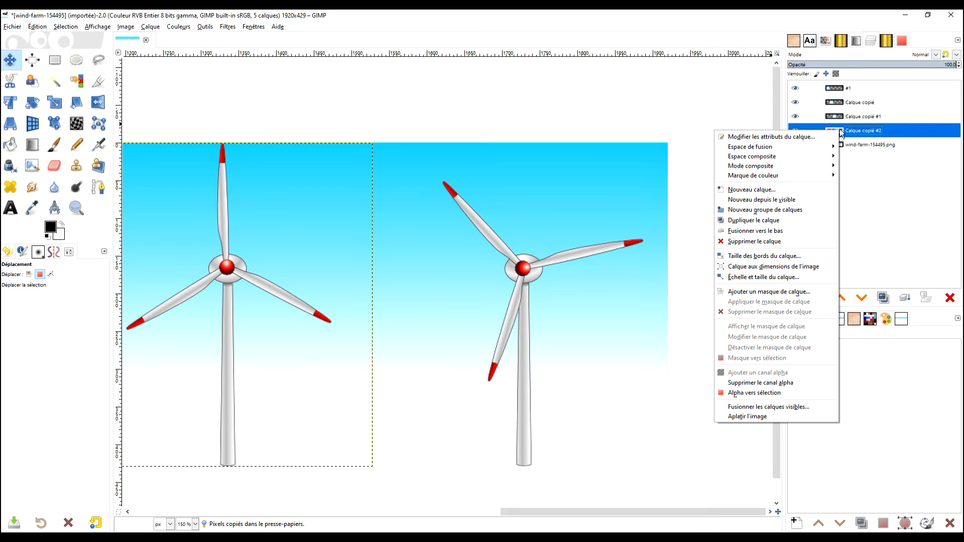
left_click(772, 393)
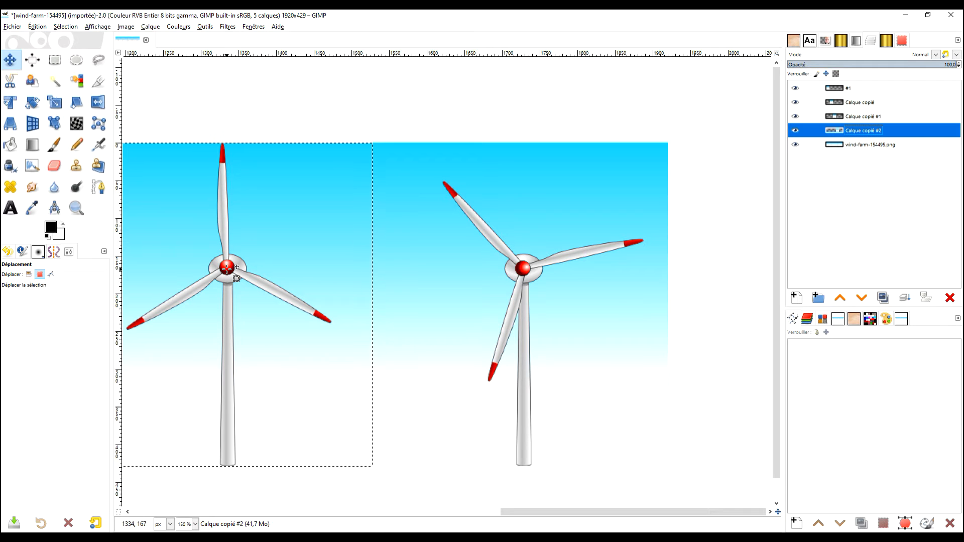
left_click(869, 143)
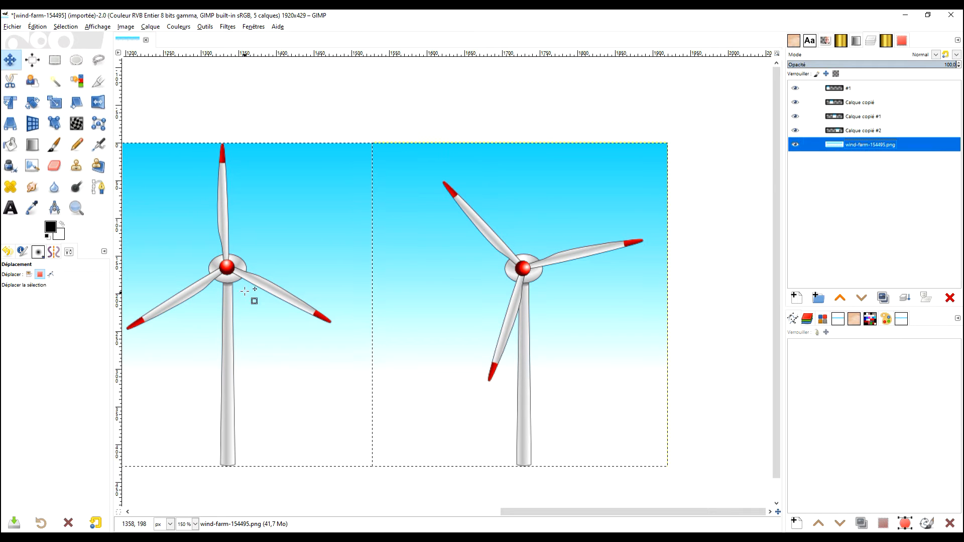
left_click_drag(229, 275, 525, 273)
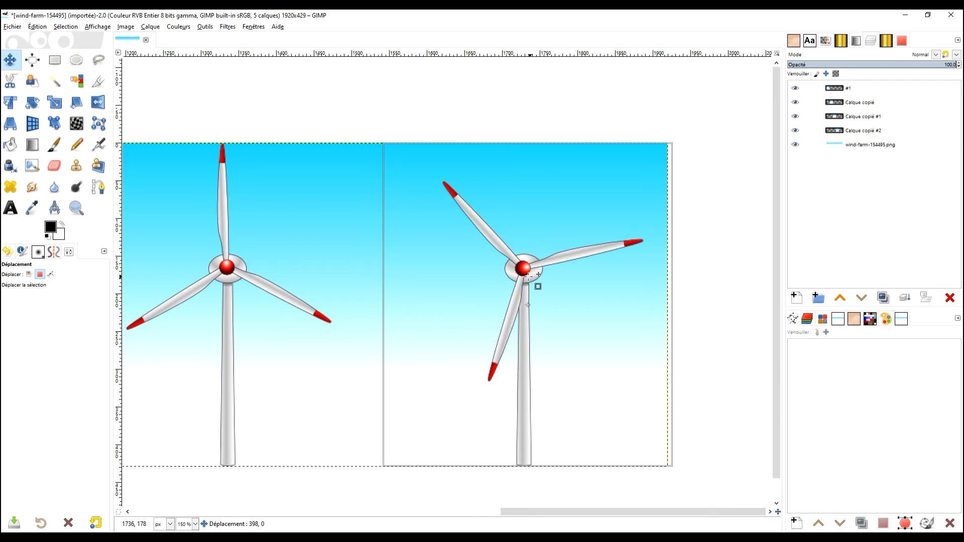
left_click_drag(528, 275, 529, 275)
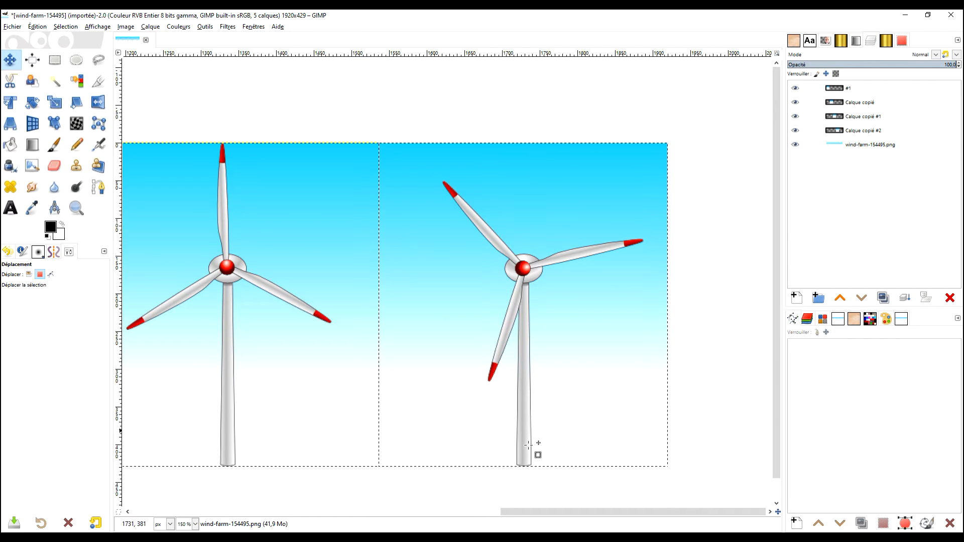
Copy the selected fifth turbine from the wind-farm-154495.png layer and paste it as a new layer.
left_click(901, 144)
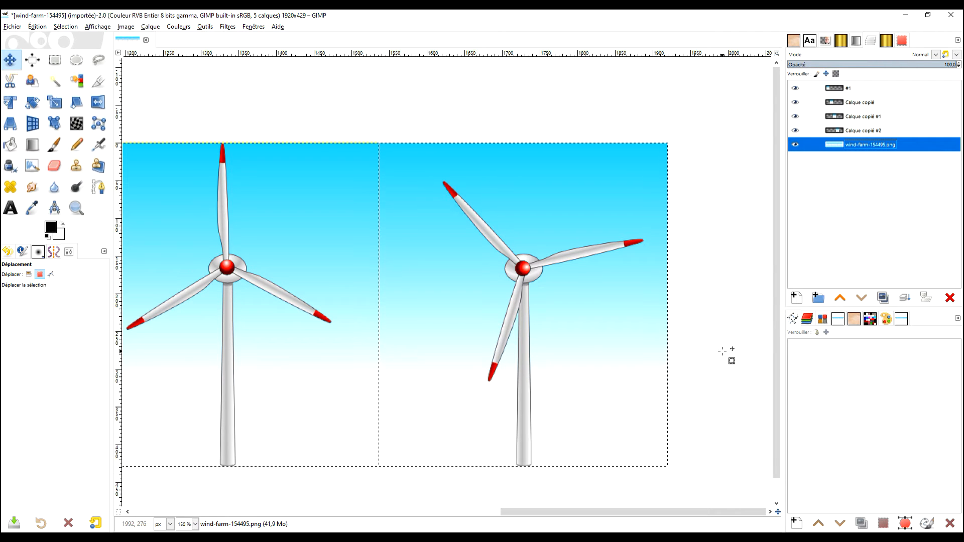
key("ctrl+c")
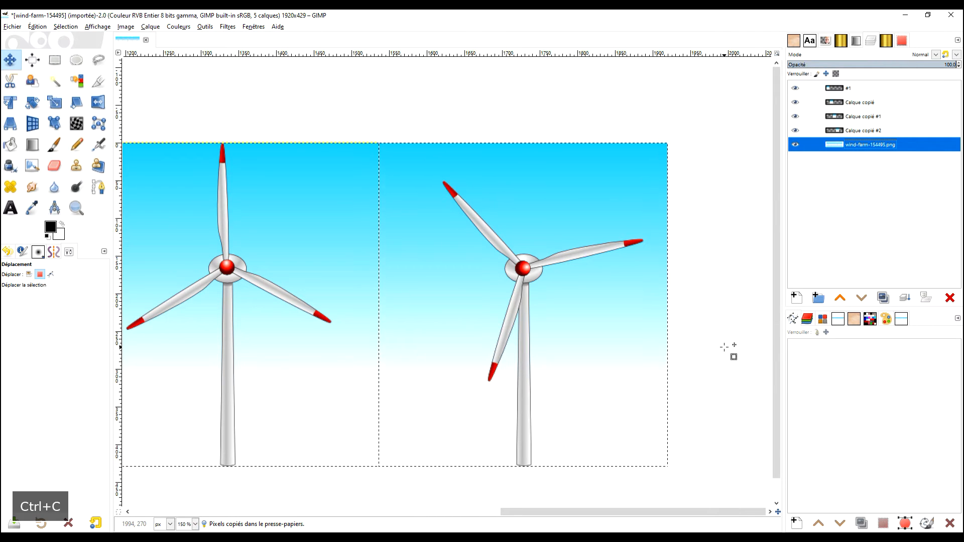
key("ctrl+v")
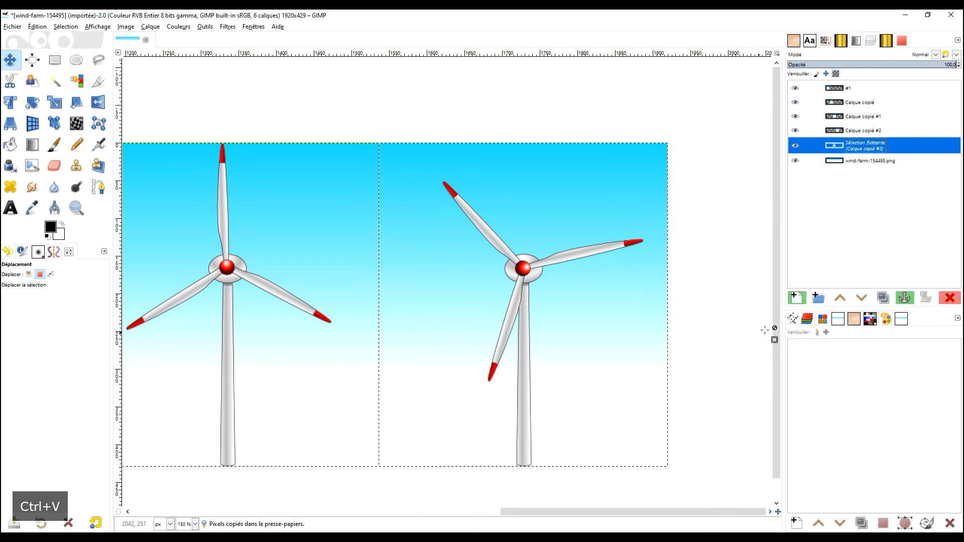
left_click(799, 299)
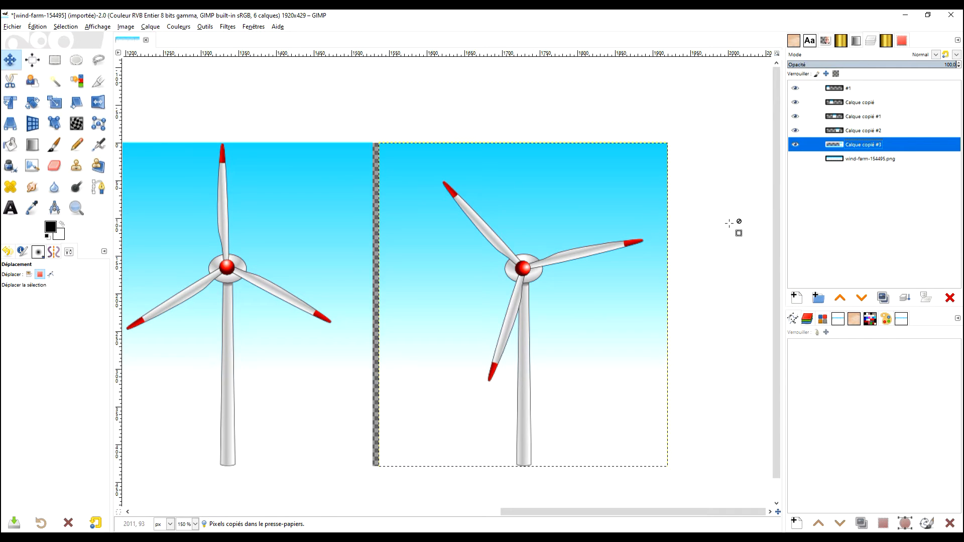
Delete the original wind-farm-154495.png layer, keeping only the five extracted turbine layers.
scroll(699, 261, "down", 3, "ctrl")
scroll(699, 258, "up", 1, "ctrl")
scroll(700, 258, "down", 1, "ctrl")
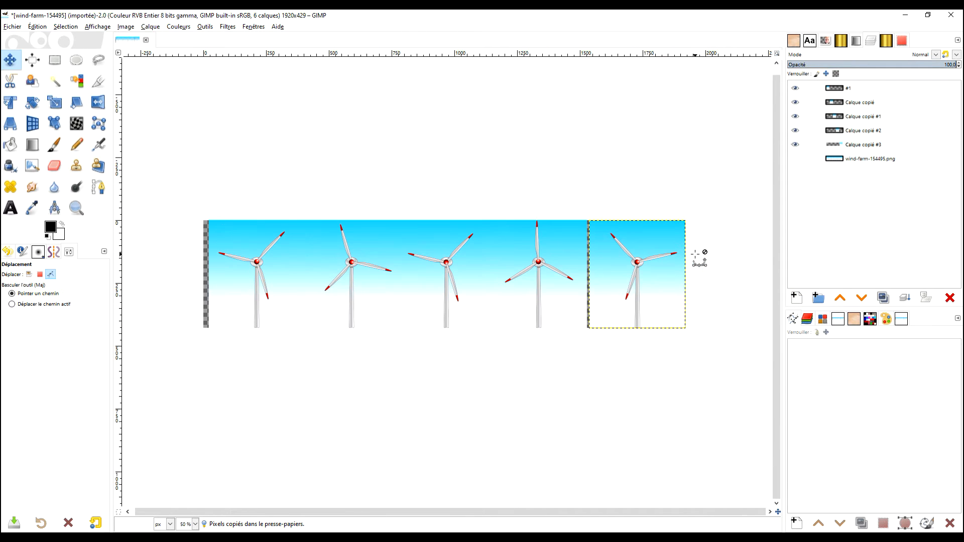
left_click(870, 158)
left_click(949, 299)
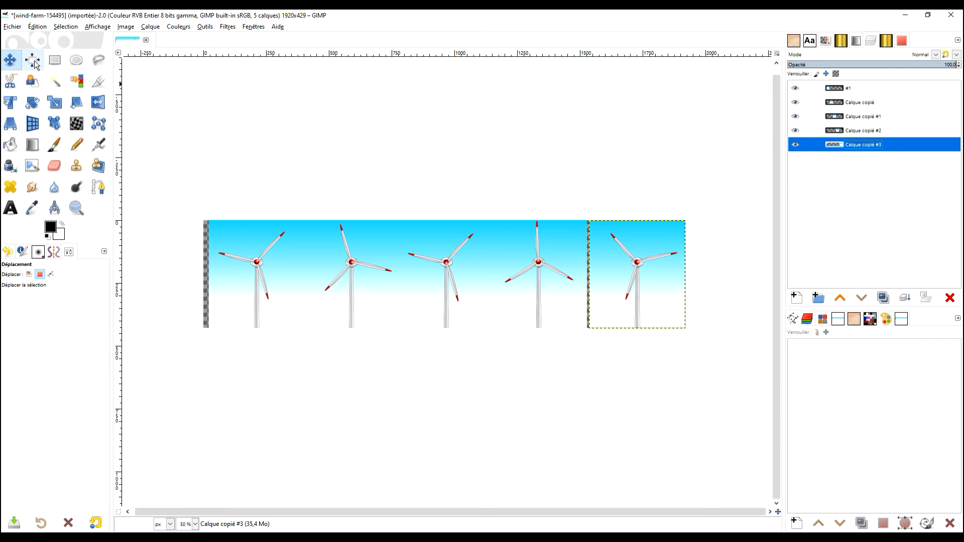
Select all five turbine layers with the Align tool and center them horizontally relative to the image.
left_click(34, 62)
left_click(10, 60)
left_click(31, 274)
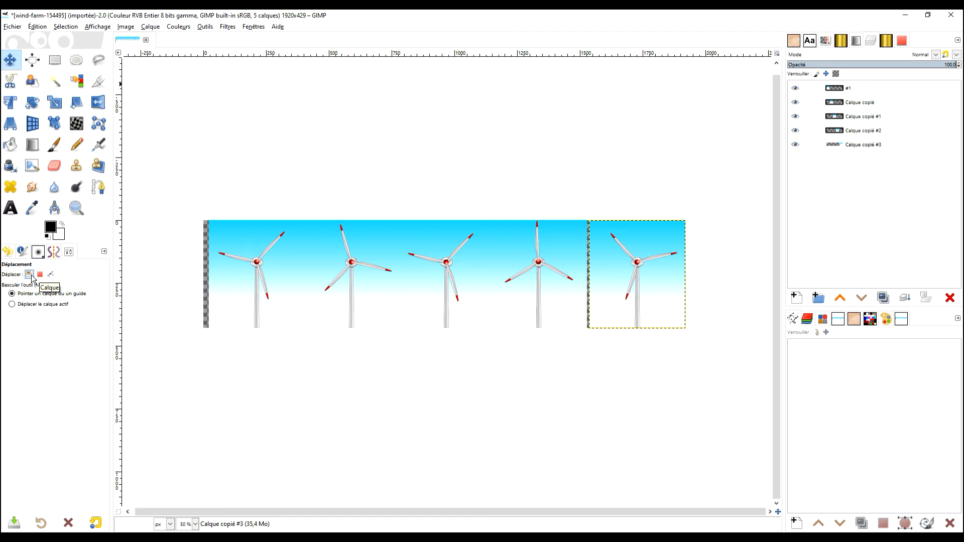
left_click(32, 60)
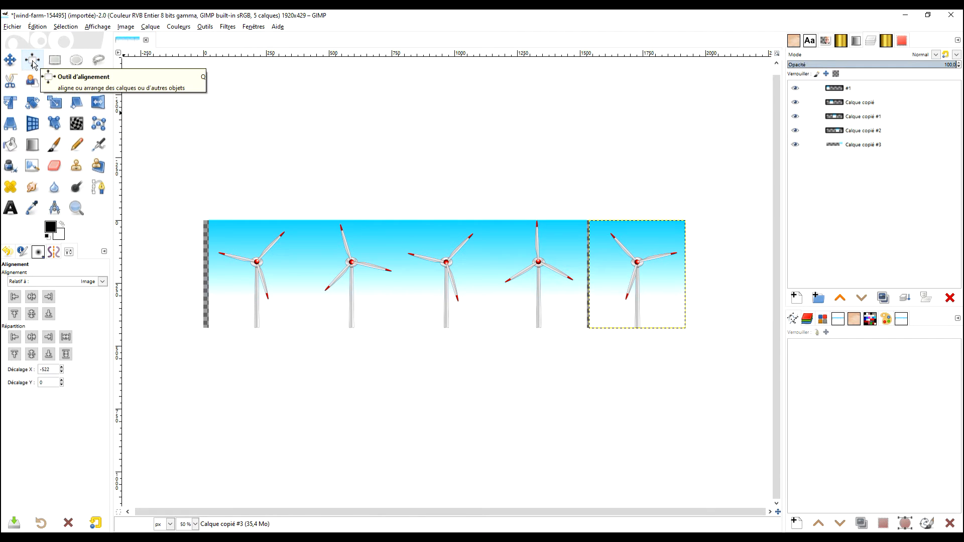
left_click_drag(174, 201, 758, 390)
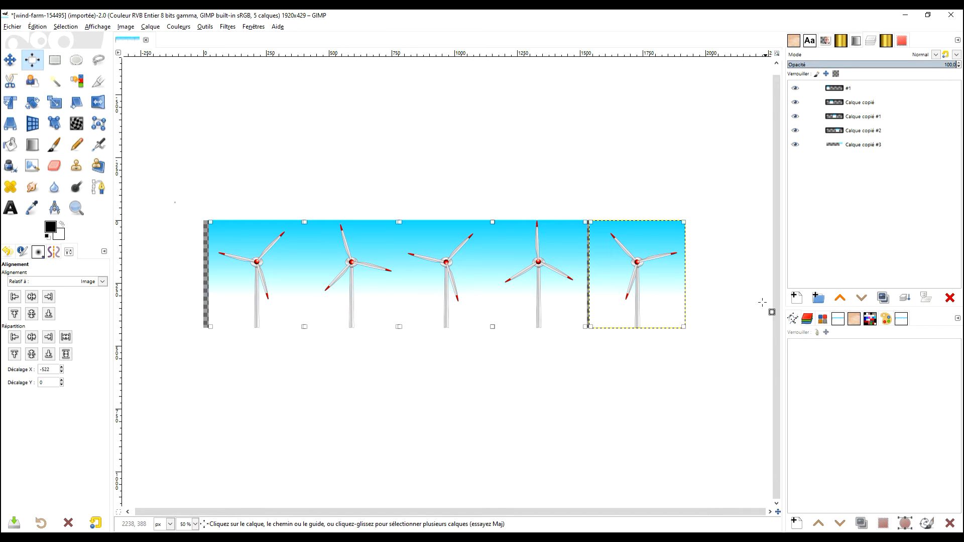
left_click(31, 299)
Lower the opacity of layers #1, Calque copié, Calque copié #1 and Calque copié #2 to about 38, 48, 50 and 46 to compare their overlap.
scroll(474, 280, "up", 2, "ctrl")
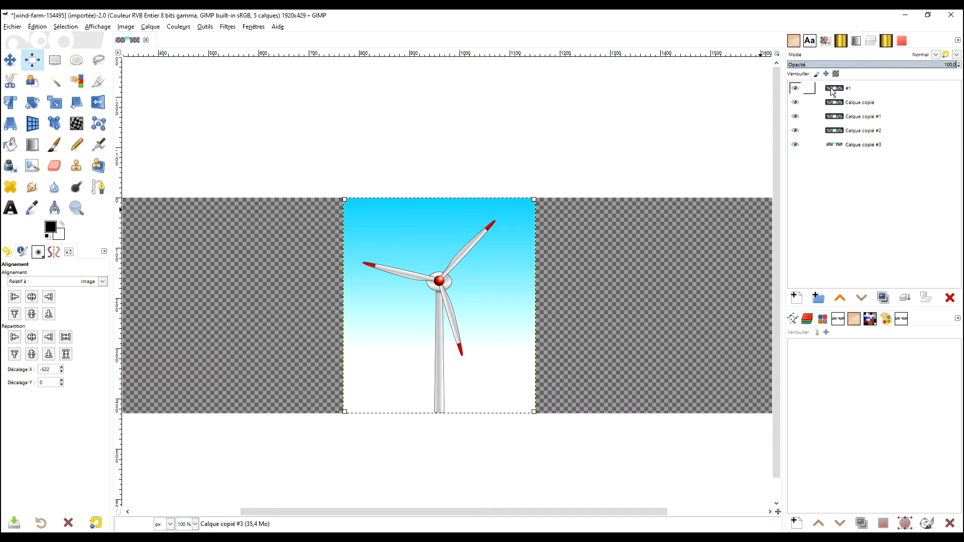
left_click(831, 89)
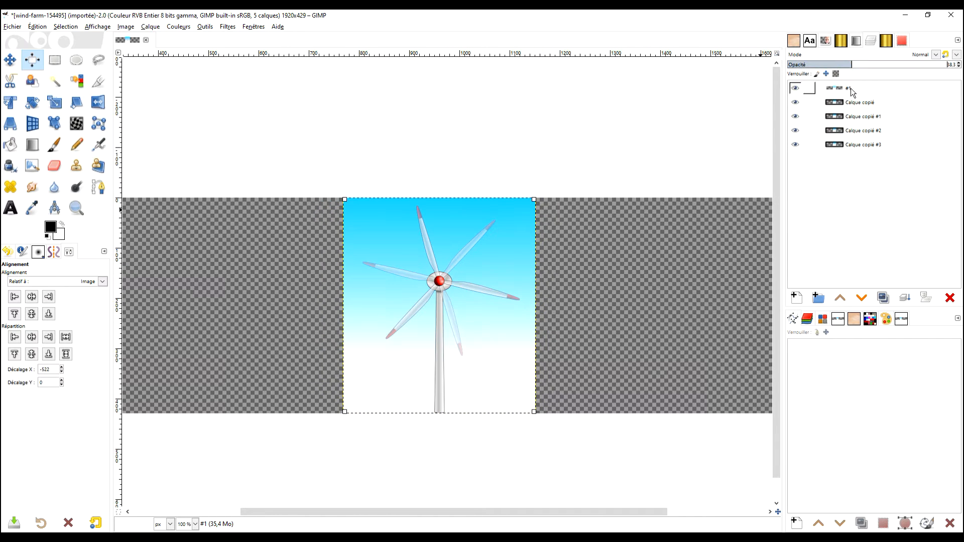
left_click(853, 102)
left_click(864, 65)
left_click(859, 115)
left_click(872, 65)
left_click(851, 135)
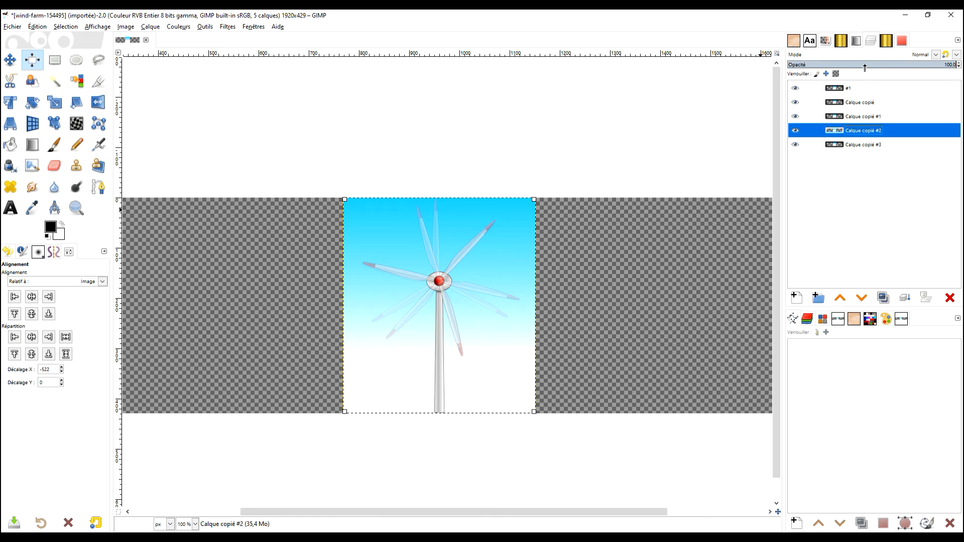
left_click(864, 65)
scroll(449, 291, "up", 2, "ctrl")
scroll(413, 326, "down", 2, "ctrl")
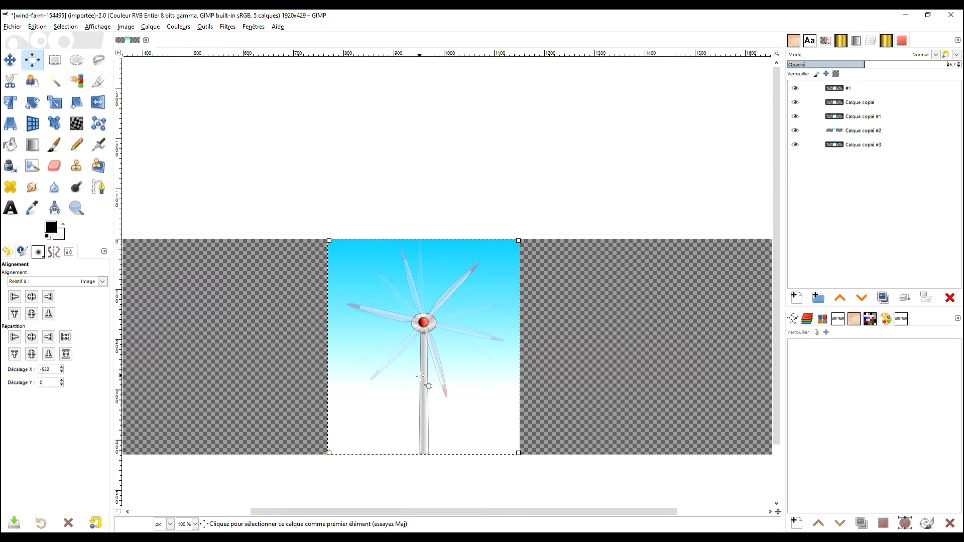
scroll(466, 347, "up", 2, "ctrl")
scroll(466, 348, "down", 1, "ctrl")
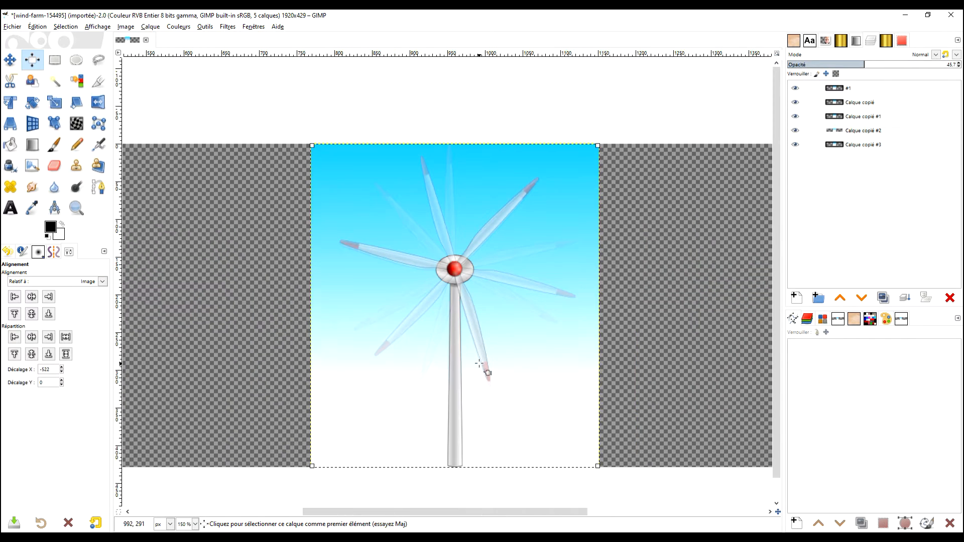
Crop the image to its content, removing the empty transparent areas on both sides of the stacked turbines.
key("r")
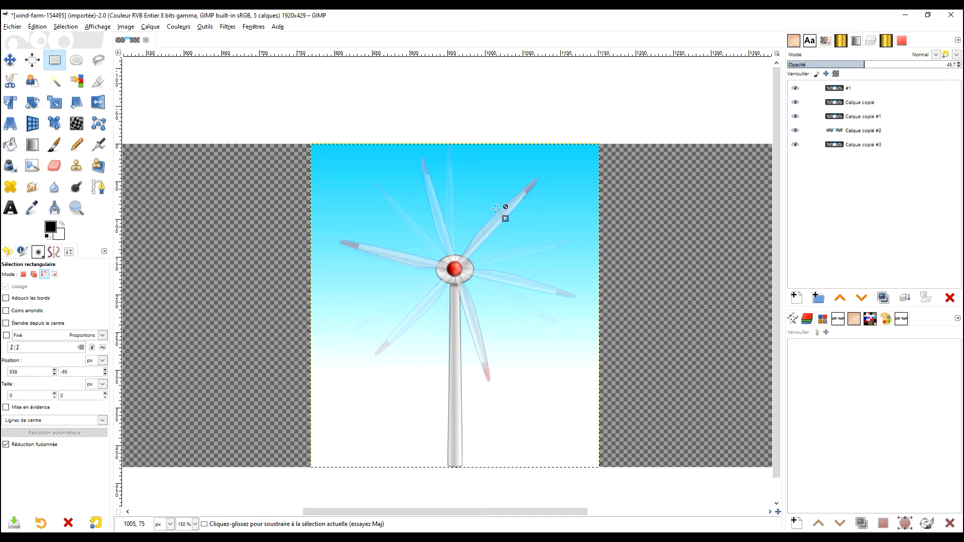
scroll(512, 231, "down", 2, "ctrl")
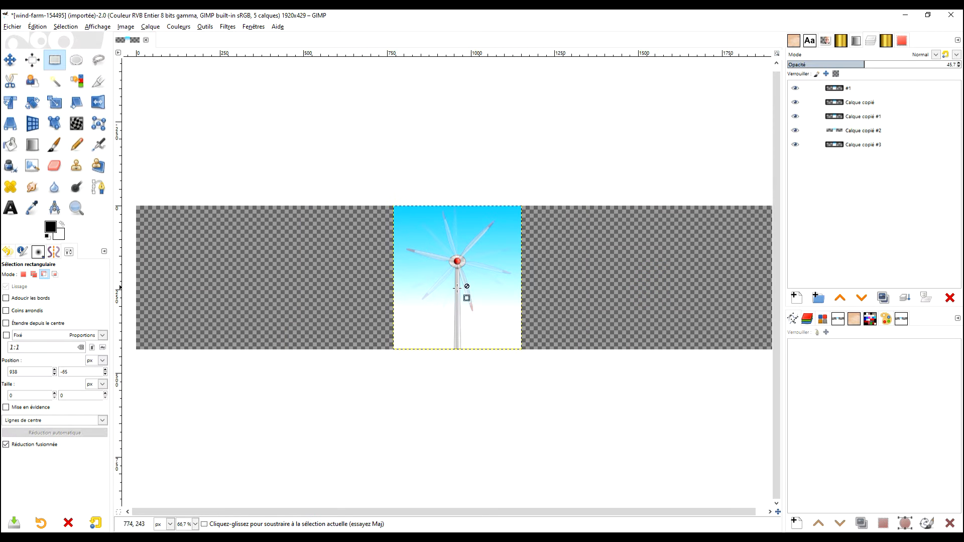
scroll(457, 288, "down", 2, "ctrl")
scroll(456, 287, "up", 1, "ctrl")
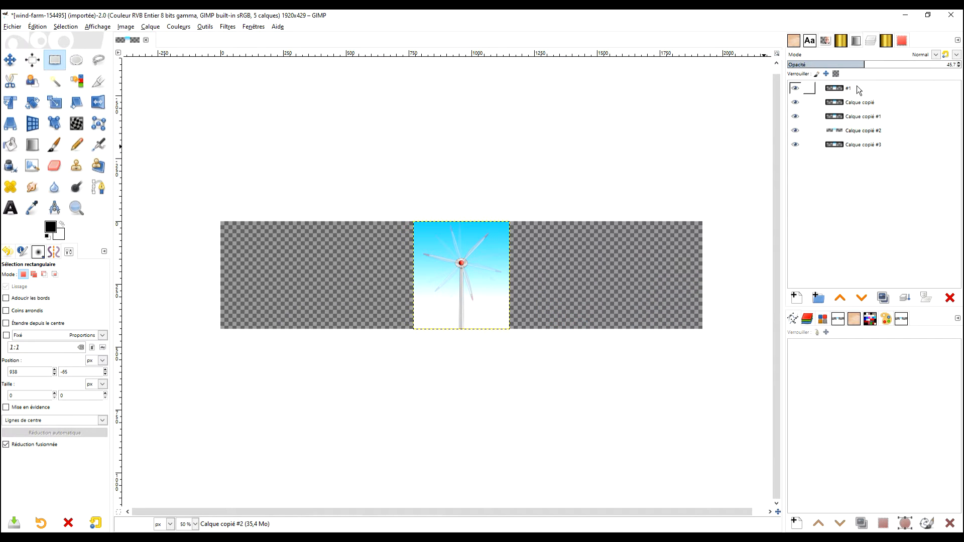
left_click(857, 88)
left_click(125, 27)
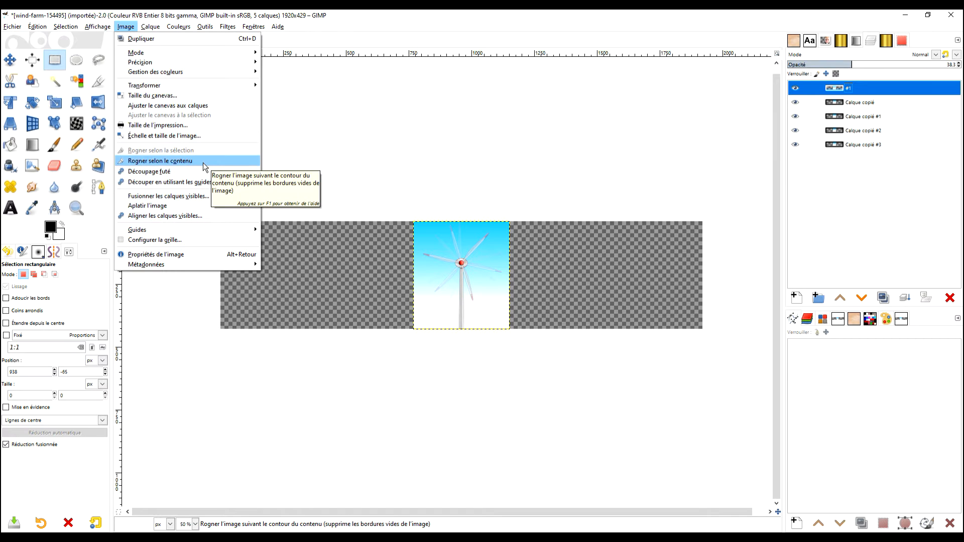
left_click(203, 163)
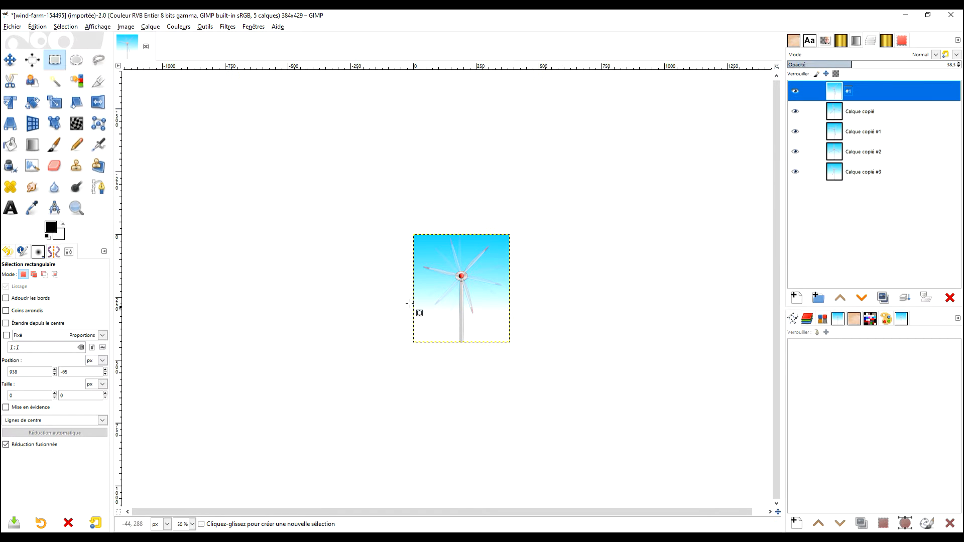
Place two vertical guides along the tower's edges, at 202 px on the right and about 182 px on the left.
scroll(421, 301, "up", 3)
left_click_drag(623, 279, 534, 322)
scroll(529, 287, "up", 1)
mouse_move(656, 246)
left_mouse_down()
mouse_move(656, 217)
mouse_move(657, 230)
left_mouse_up()
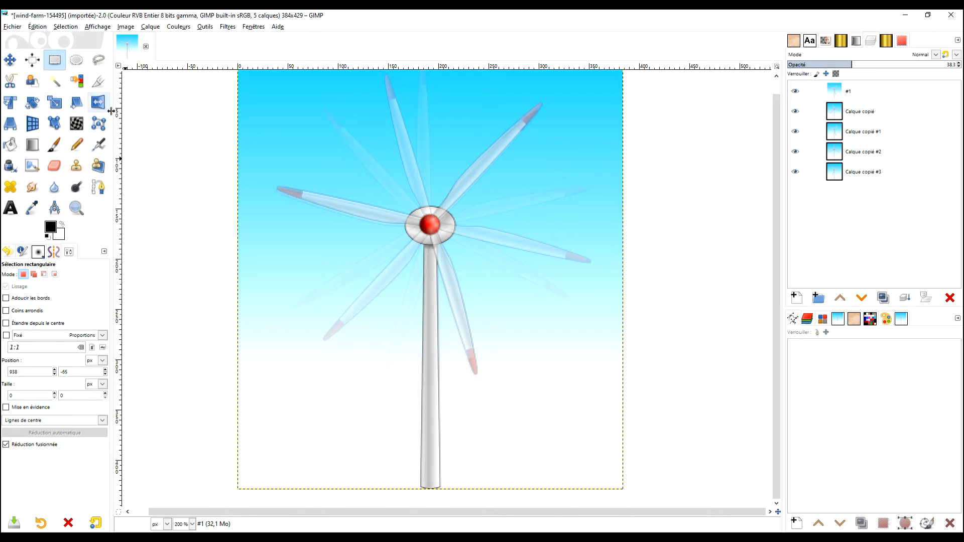
left_click_drag(120, 119, 442, 154)
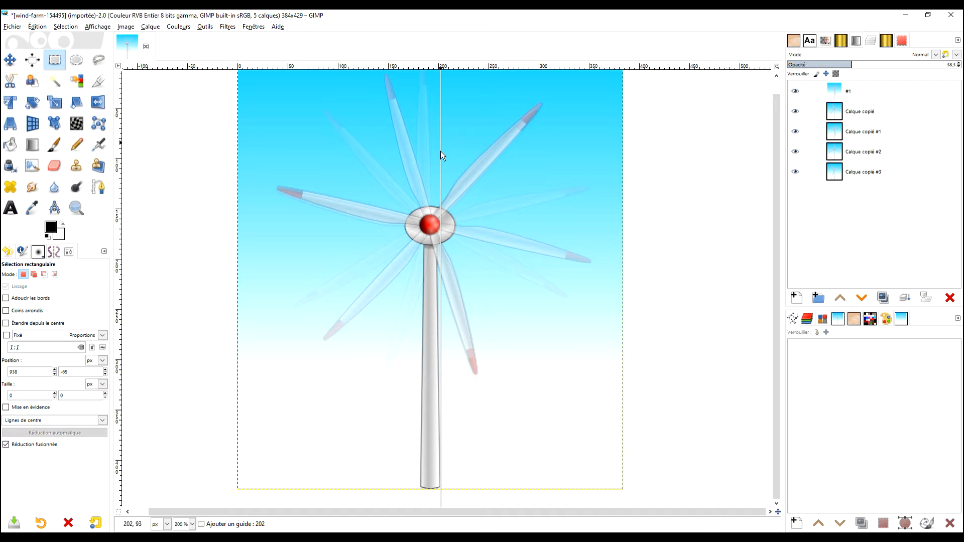
left_click_drag(119, 202, 420, 225)
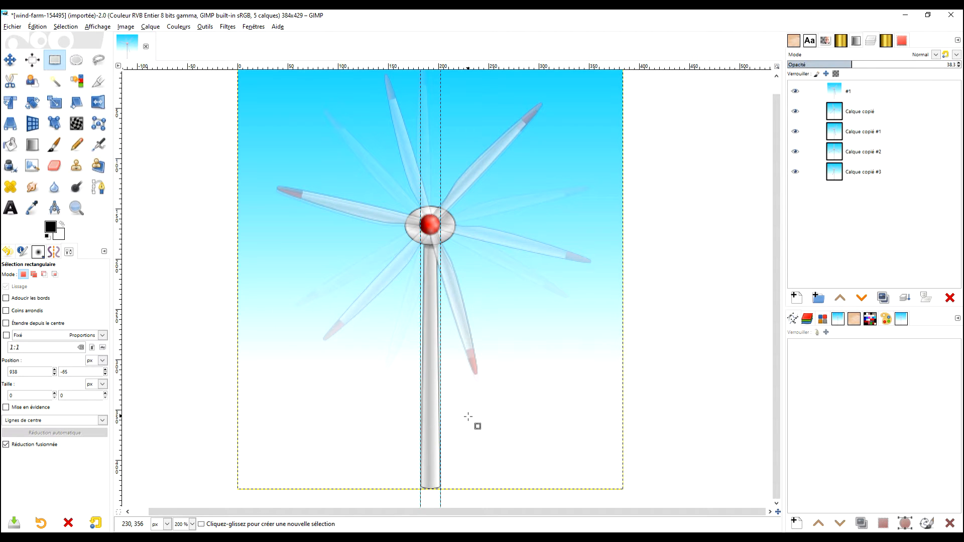
Set the opacity of layer #1 to 100 and hide the layer, with the tower's base in close view.
scroll(471, 301, "up", 5)
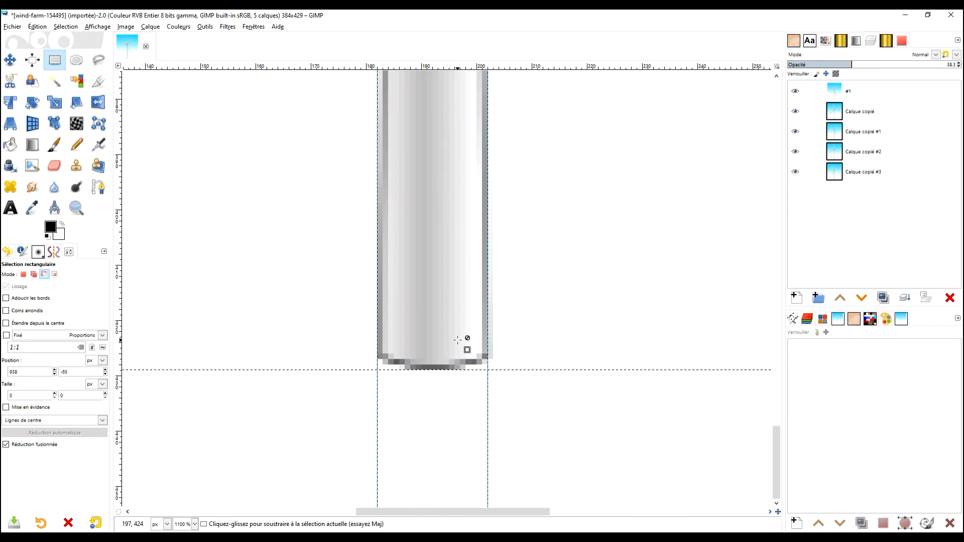
scroll(466, 340, "up", 2)
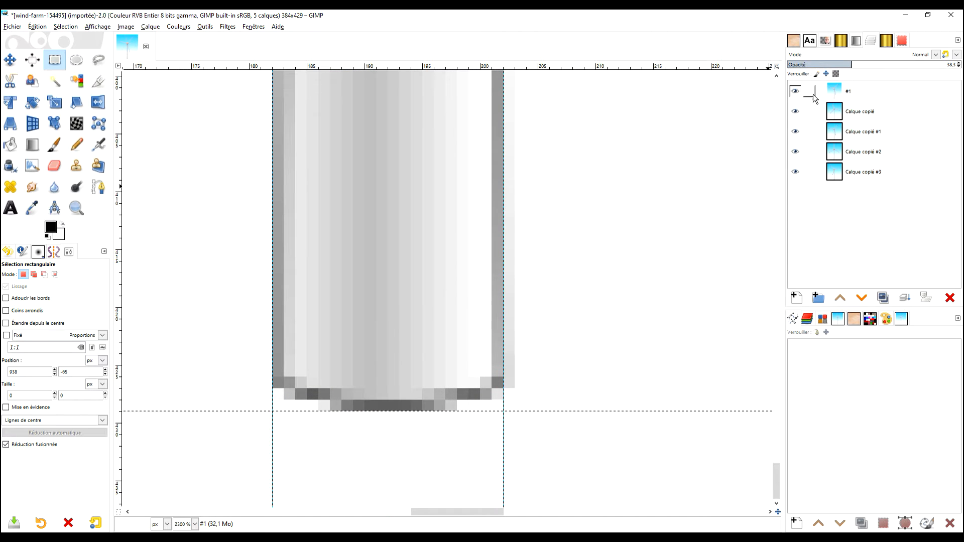
left_click_drag(852, 65, 962, 73)
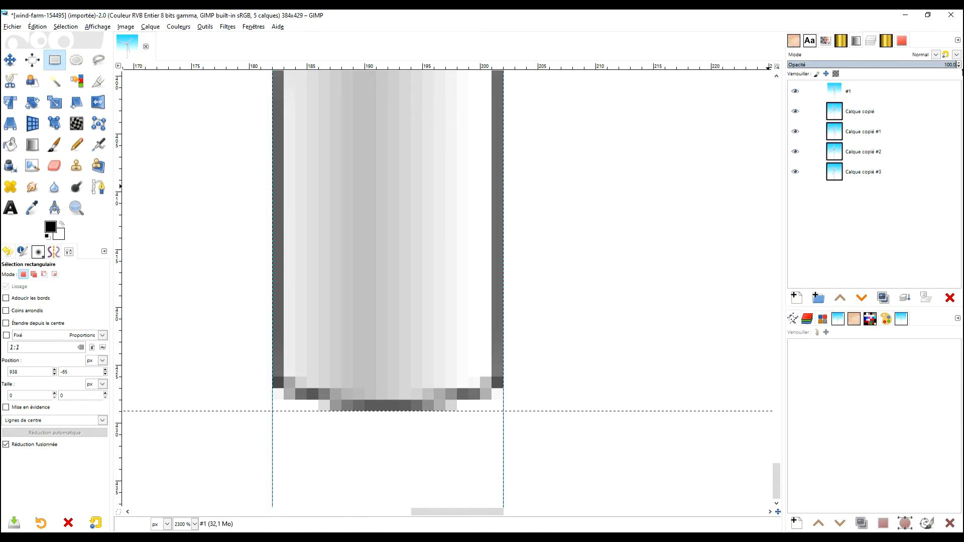
left_click(796, 92)
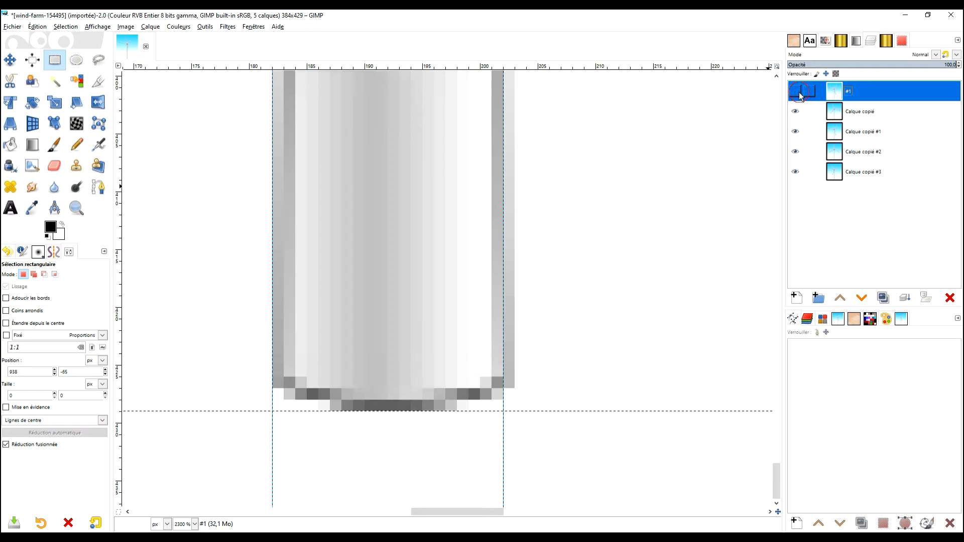
Compare the Calque copié tower with layer #1 by toggling layer #1's visibility, and leave both layers hidden.
left_click(860, 112)
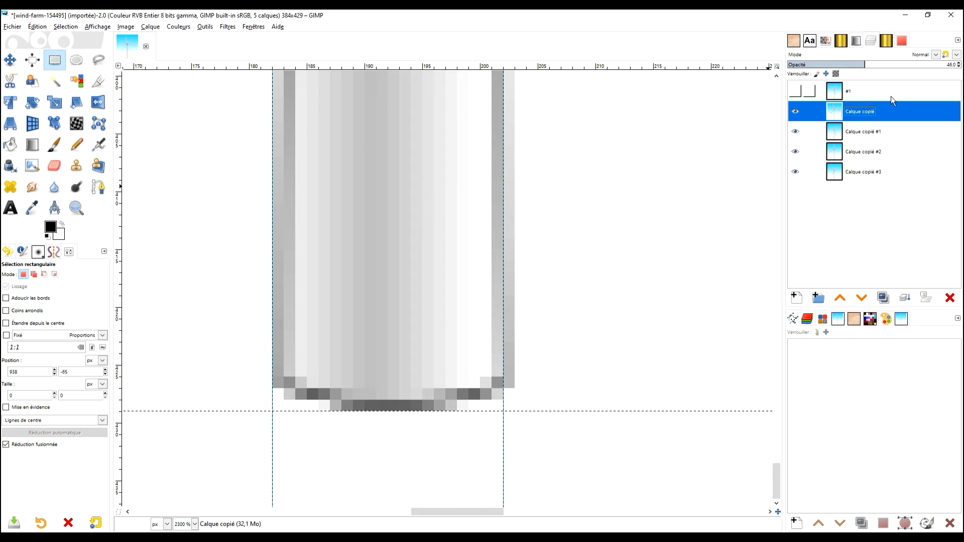
left_click(795, 92)
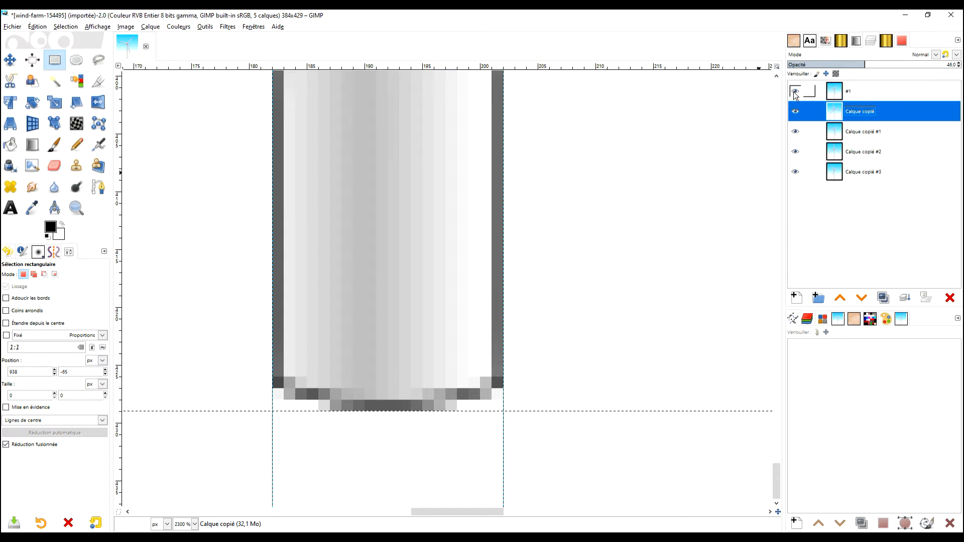
left_click(795, 92)
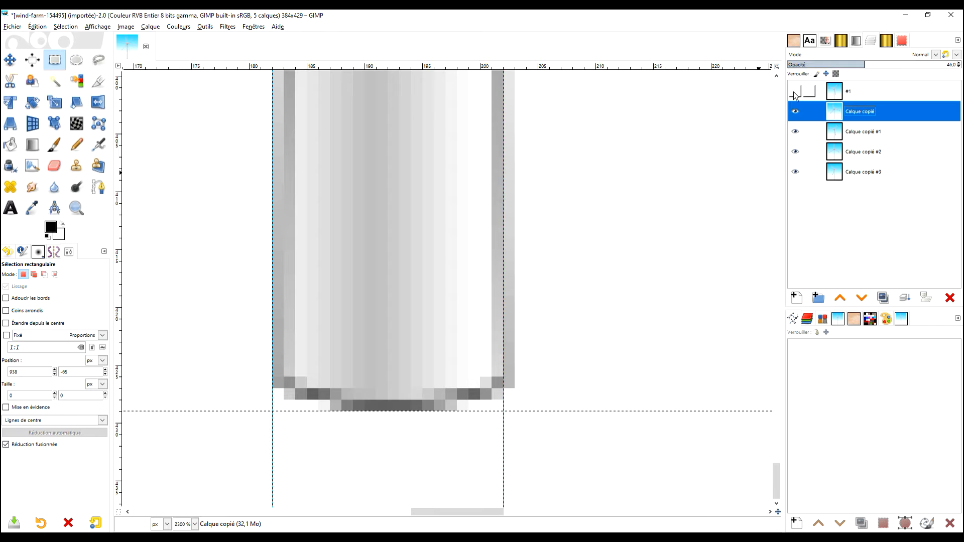
left_click(795, 92)
left_click(794, 93)
left_click(794, 112)
Set Calque copié #1 and Calque copié #2 to 100 opacity and hide both, leaving only Calque copié #3 visible and selected.
left_click(866, 135)
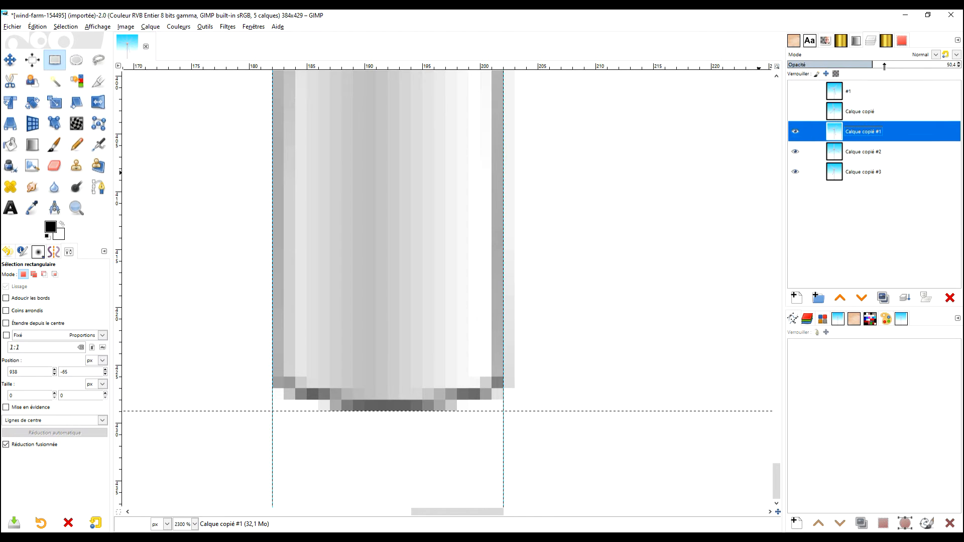
left_click_drag(884, 66, 961, 68)
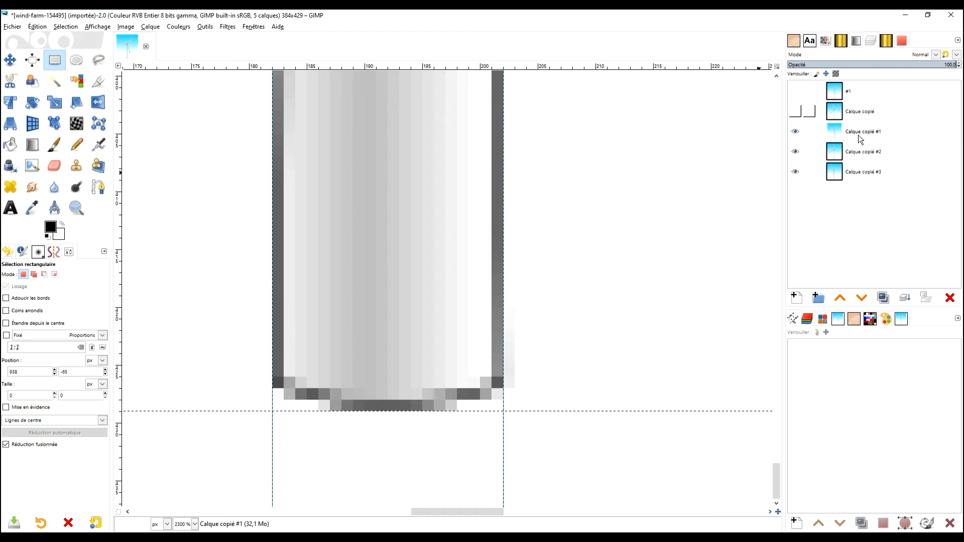
left_click(795, 131)
left_click(860, 152)
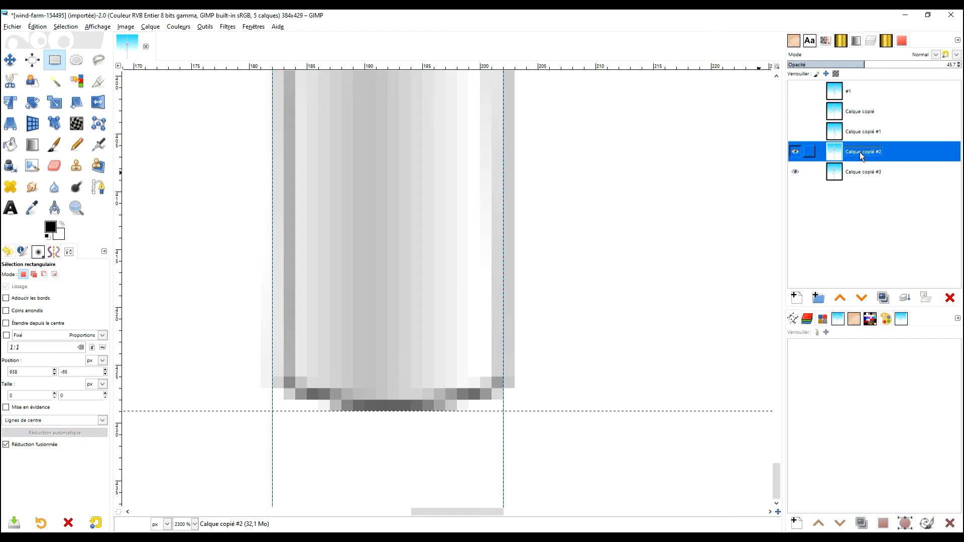
left_click_drag(872, 67, 959, 66)
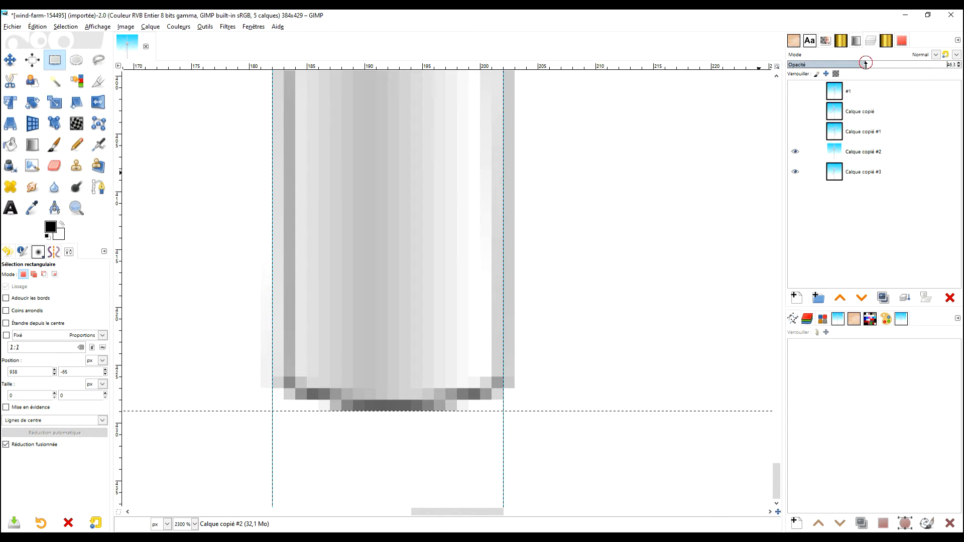
left_click(868, 173)
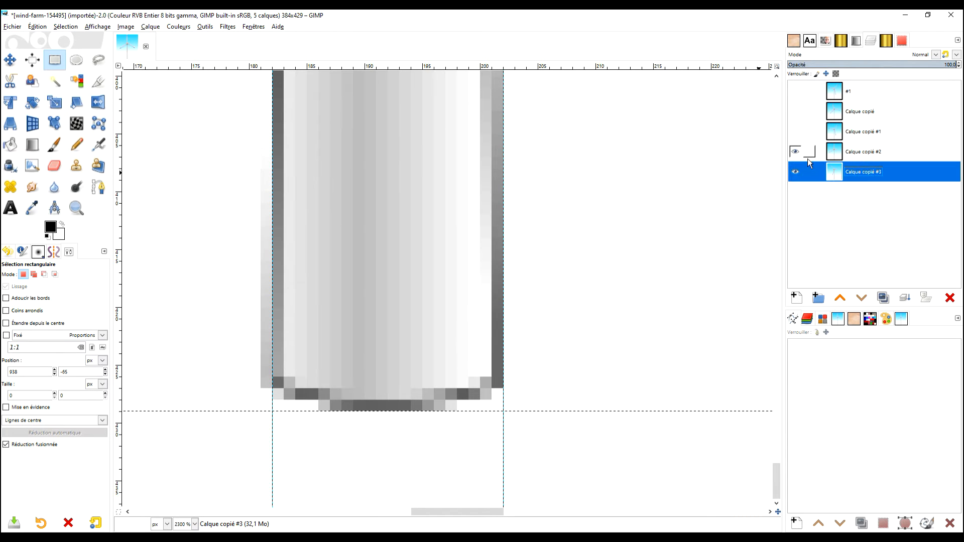
left_click(794, 153)
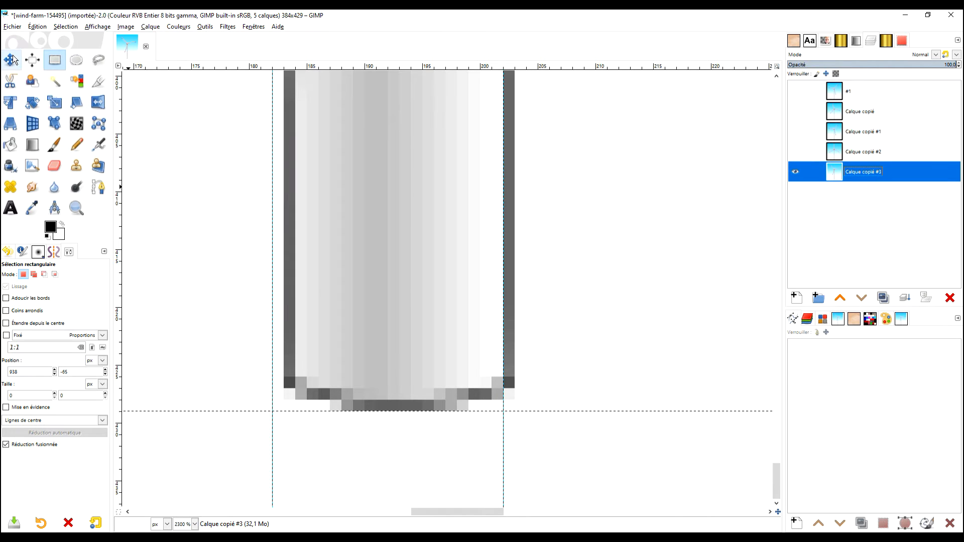
Move the Calque copié #3 layer 1 px to the left so its tower fits between the two guides.
left_click(10, 60)
left_click(398, 215)
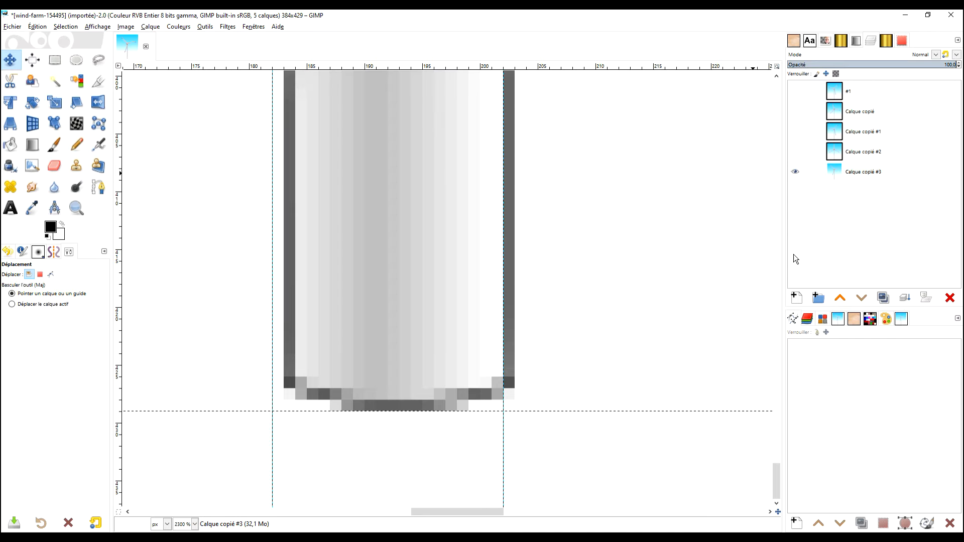
key("Left")
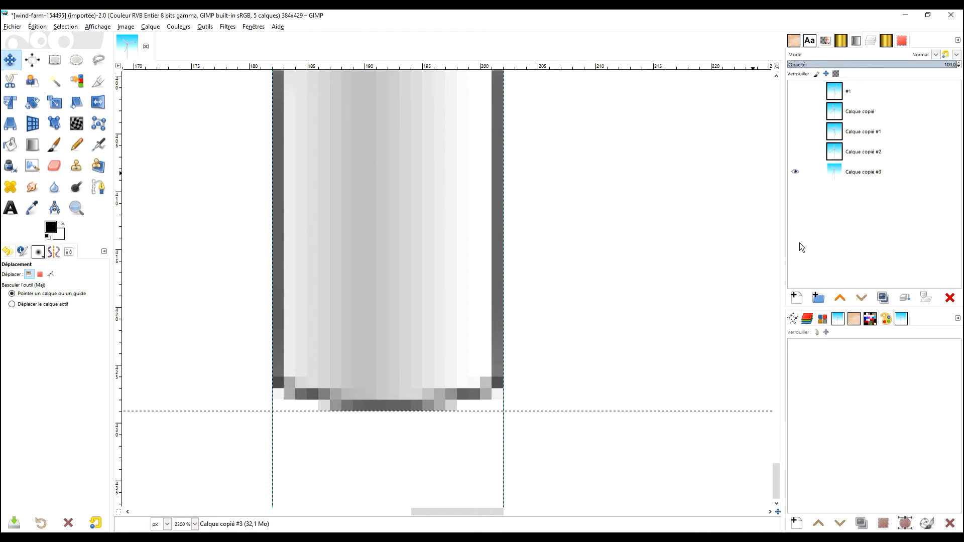
Make the four hidden turbine layers visible again, from Calque copié #2 up to #1.
left_click(796, 154)
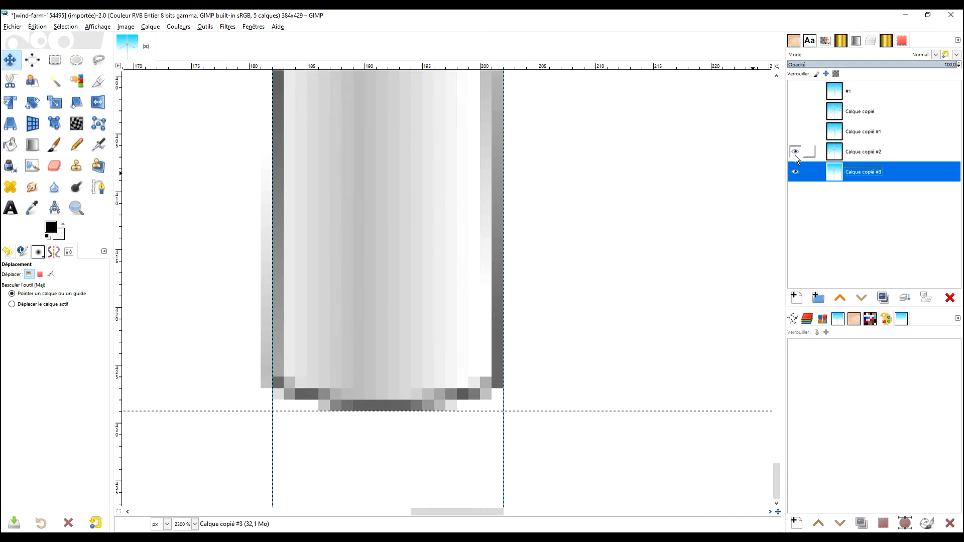
left_click(795, 133)
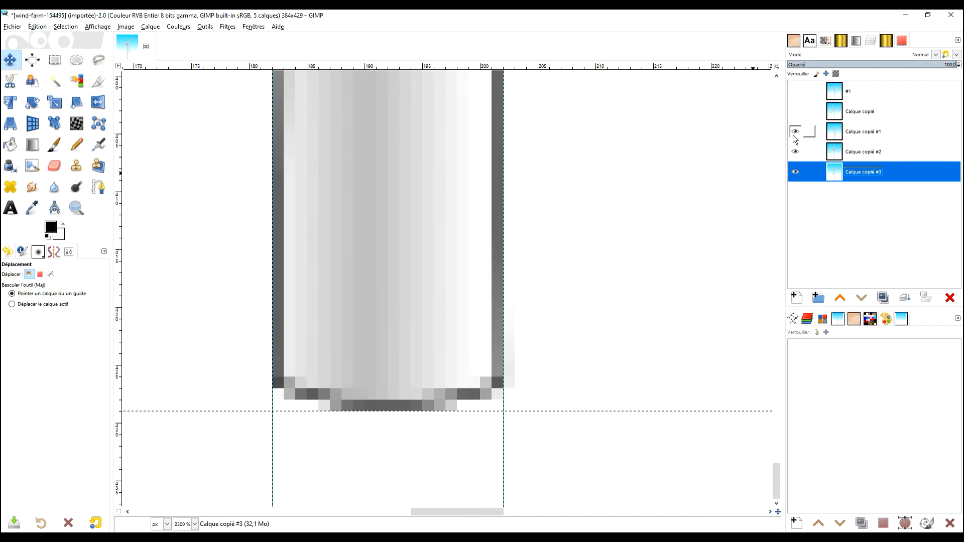
left_click(795, 112)
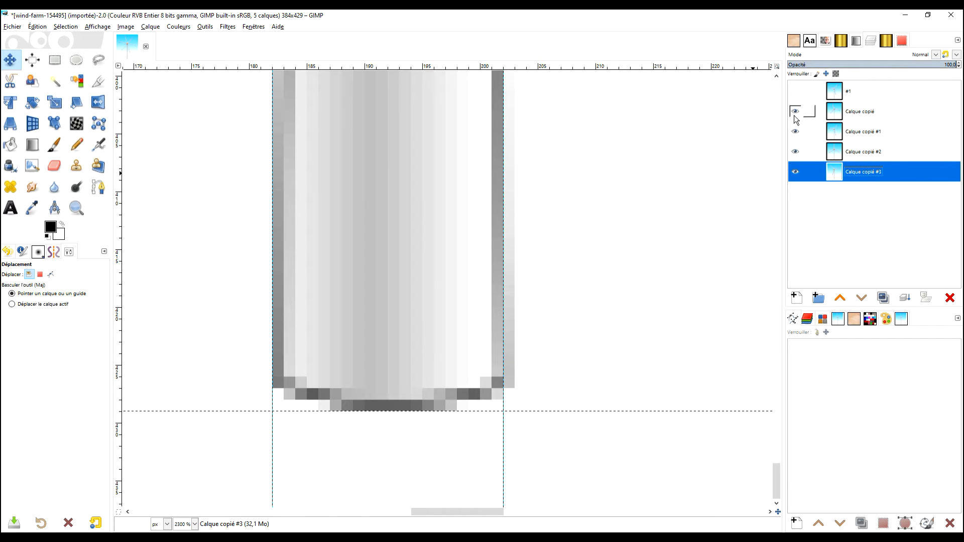
left_click(795, 92)
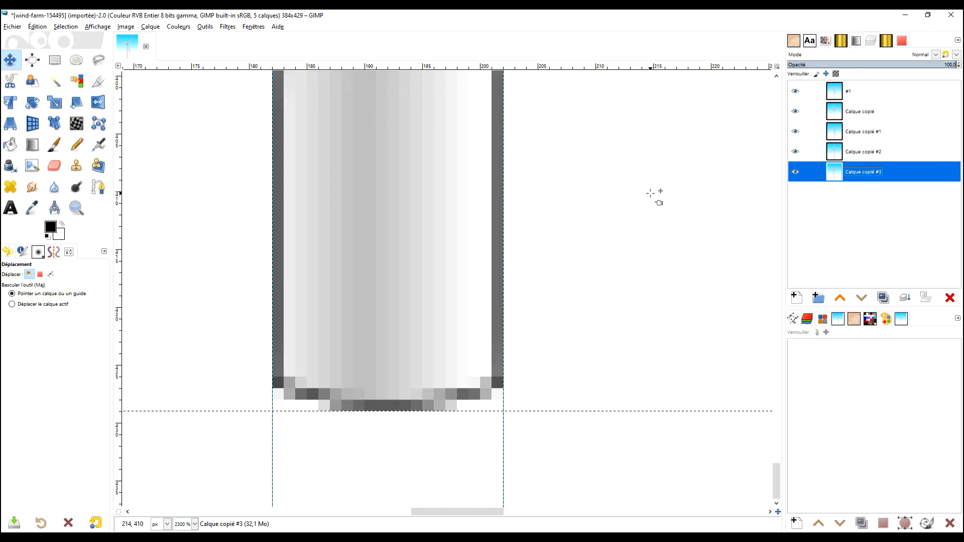
Remove all guides from the image.
scroll(526, 270, "down", 8)
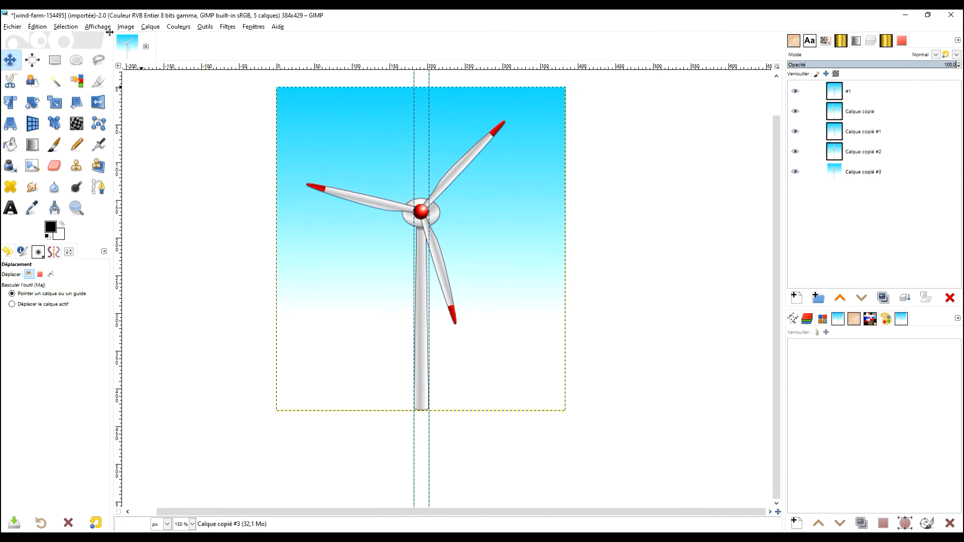
left_click(126, 26)
mouse_move(157, 230)
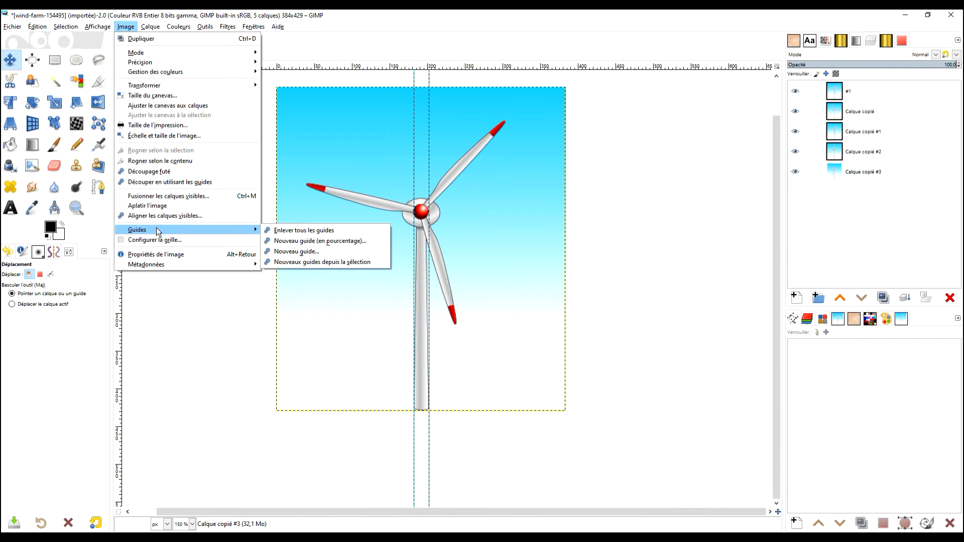
left_click(321, 228)
scroll(437, 258, "up", 1, "ctrl")
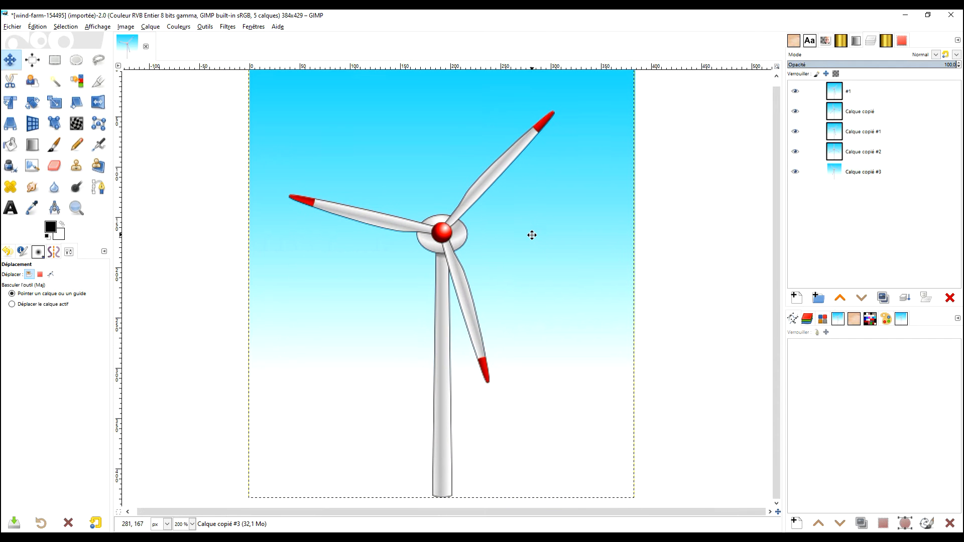
Hide the four upper turbine layers, #1 through Calque copié #2, and select the Calque copié #3 layer.
left_click_drag(795, 91, 795, 151)
left_click_drag(654, 334, 619, 300)
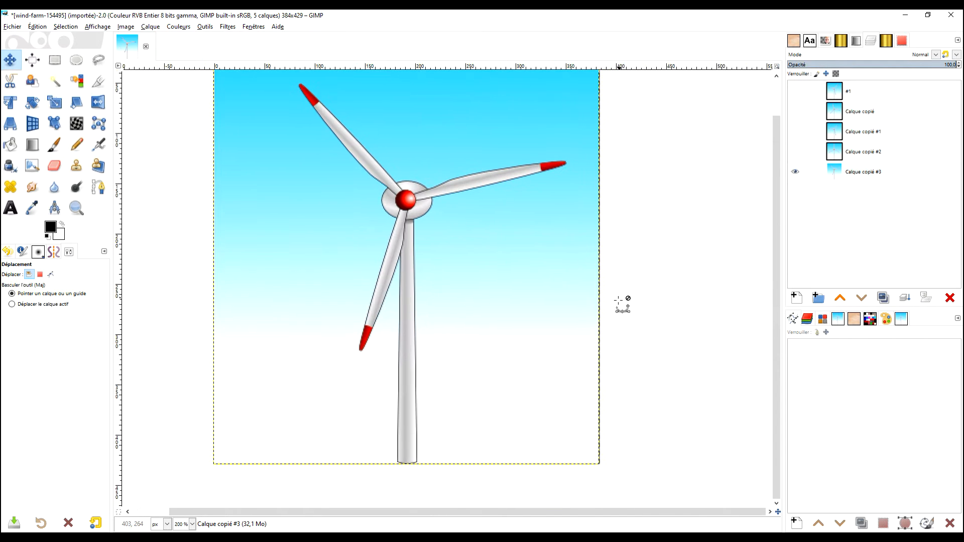
scroll(602, 302, "up", 5, "ctrl")
scroll(565, 306, "down", 5, "ctrl")
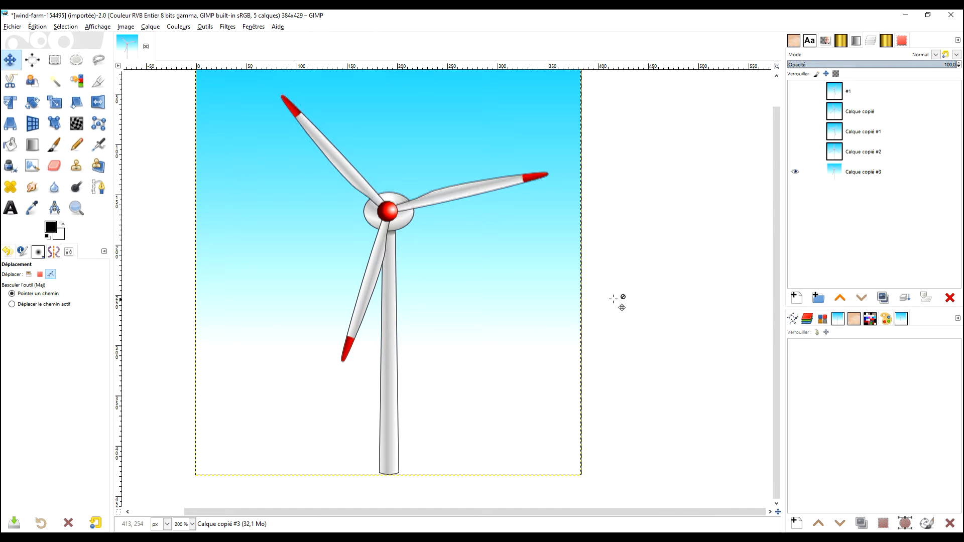
scroll(573, 215, "down", 1, "ctrl")
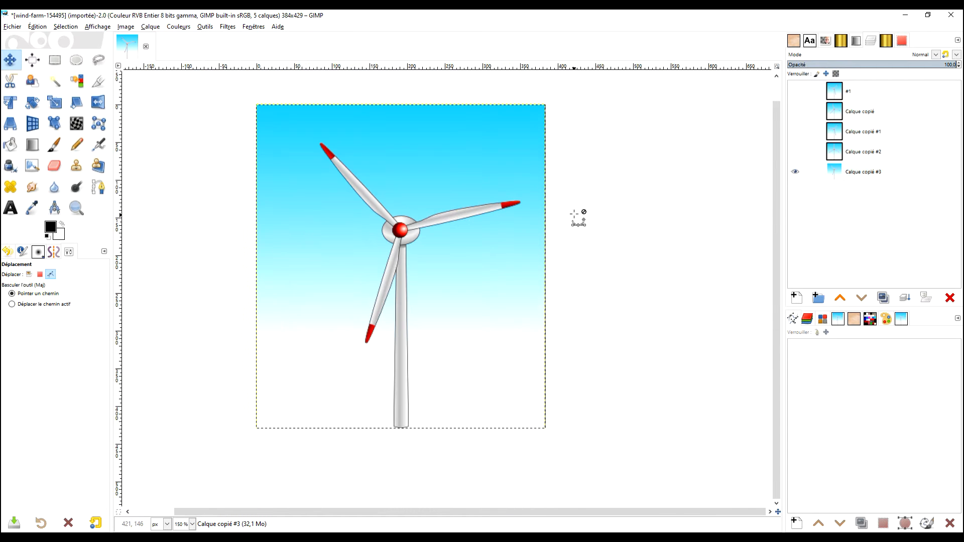
left_click_drag(607, 223, 596, 220)
left_click(829, 174)
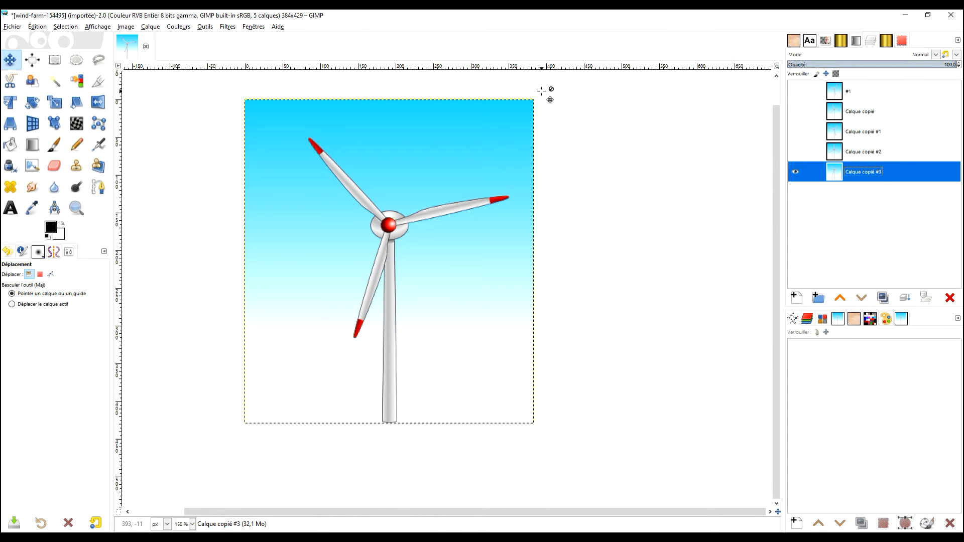
Make a rectangular selection about 14 × 466 px along the sky near the image's right edge, with no composition guides.
left_click(55, 60)
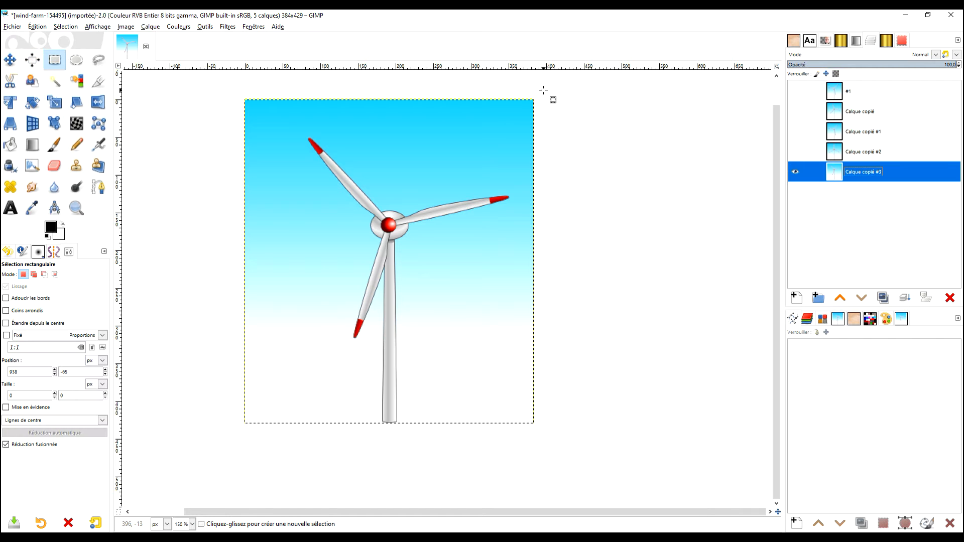
left_click_drag(519, 92, 537, 453)
left_click(48, 420)
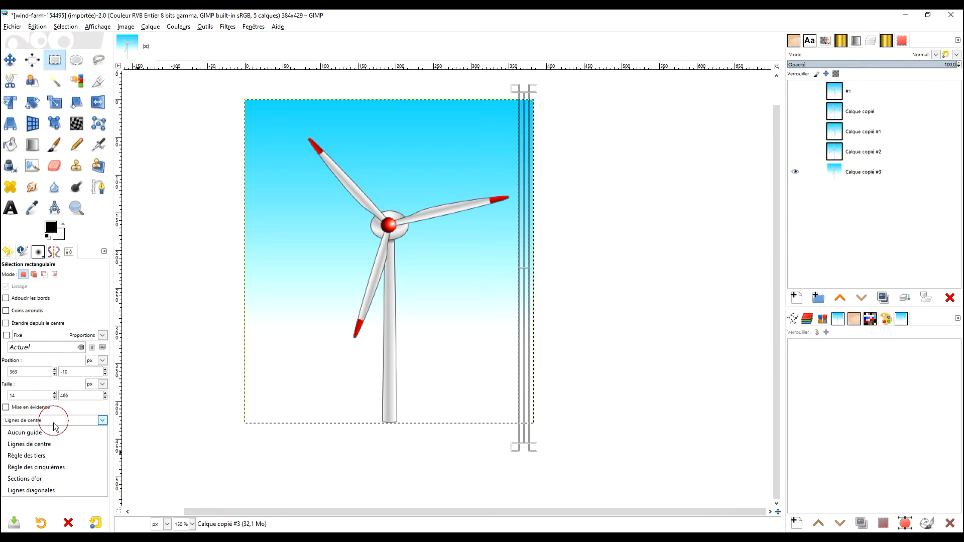
left_click(47, 433)
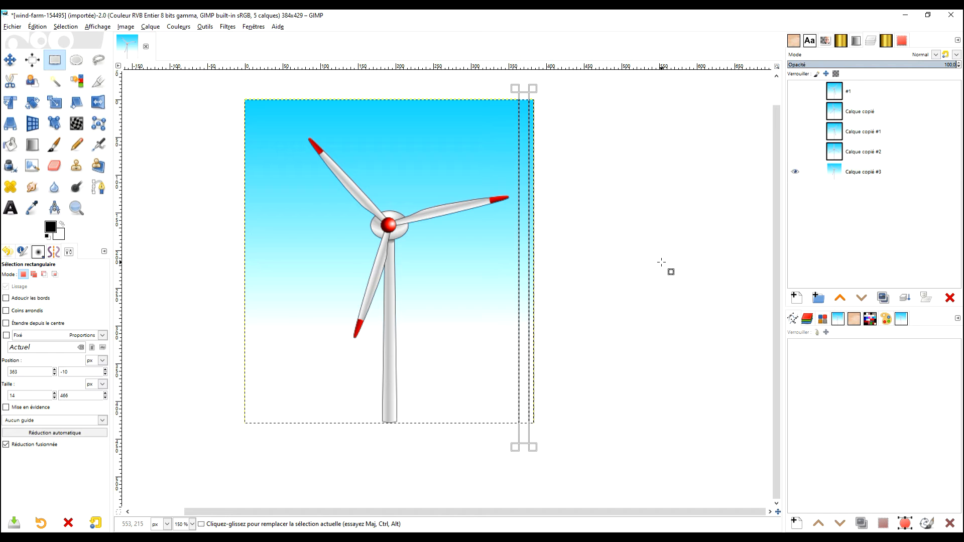
Copy and paste the selected strip, shift it about 9 px right over the layer's right edge, and anchor it.
key("ctrl+c")
key("ctrl+v")
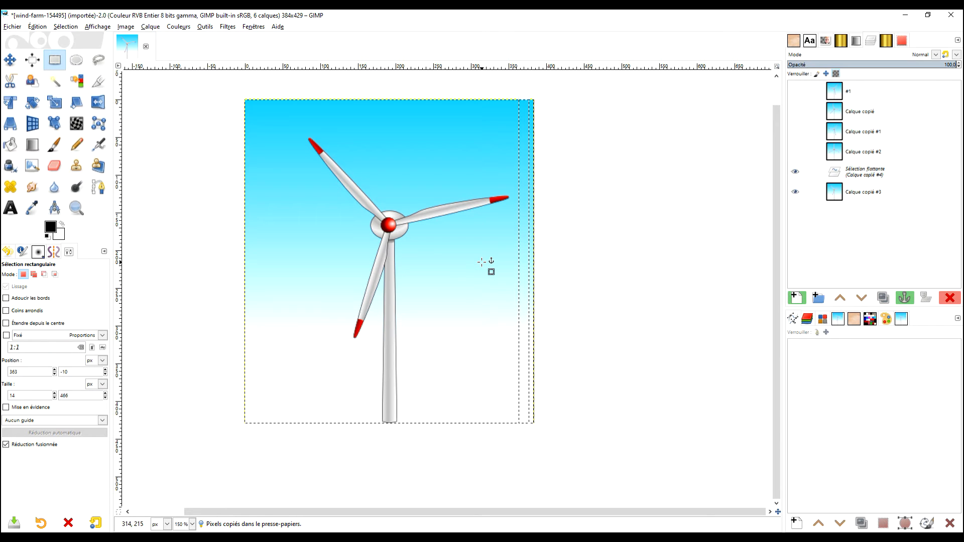
key("Right")
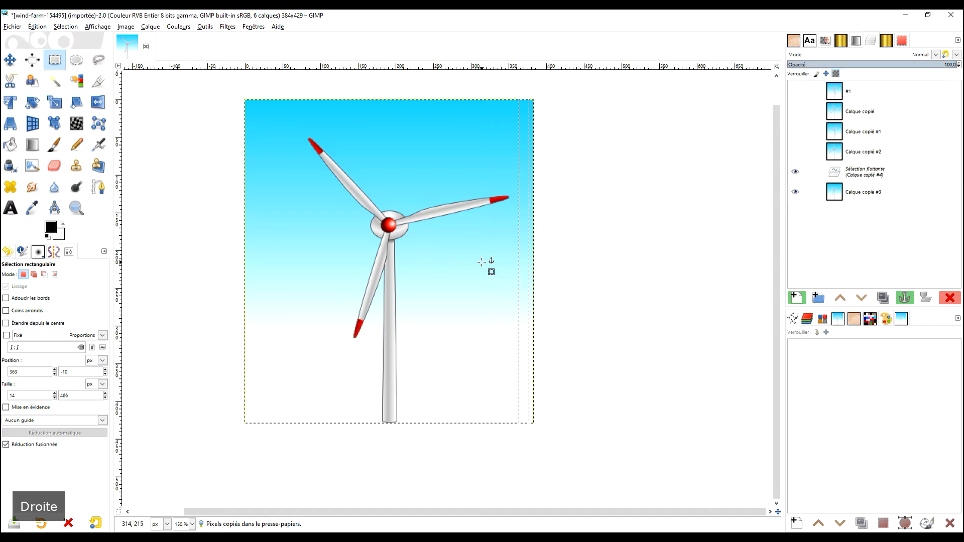
left_click(10, 60)
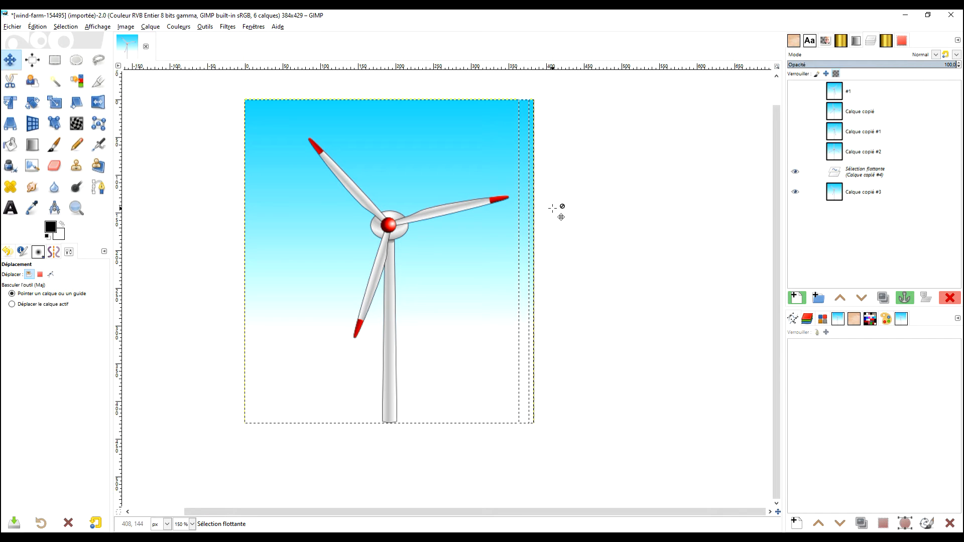
key("Right")
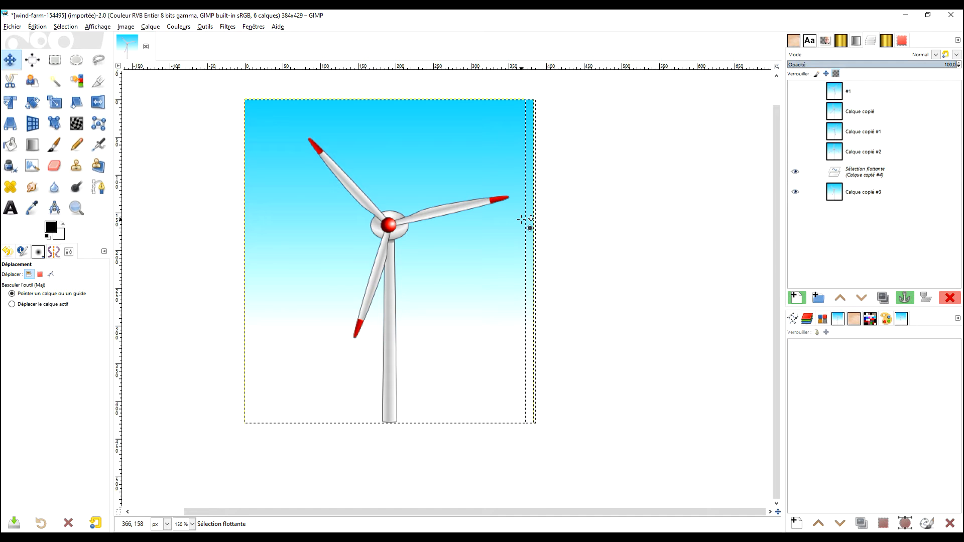
scroll(532, 247, "up", 8)
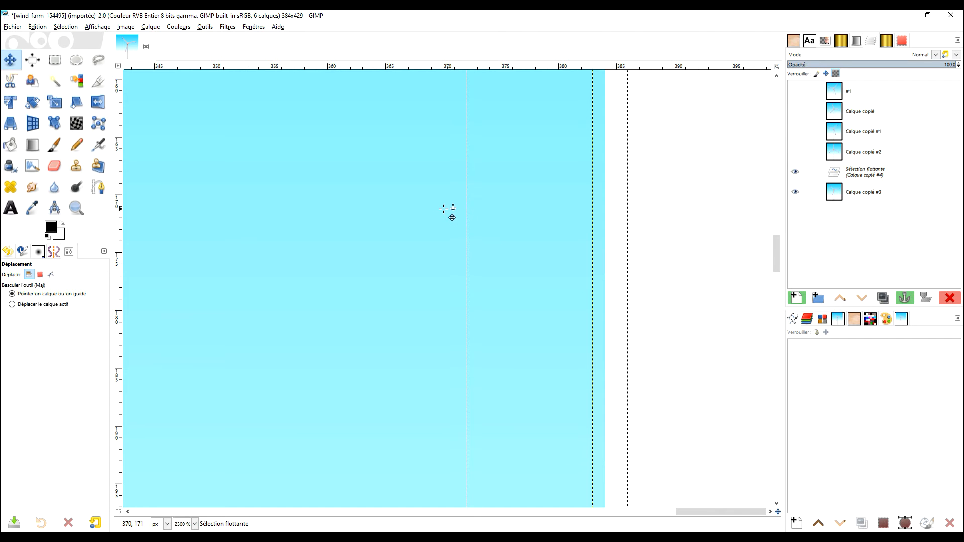
left_click(903, 299)
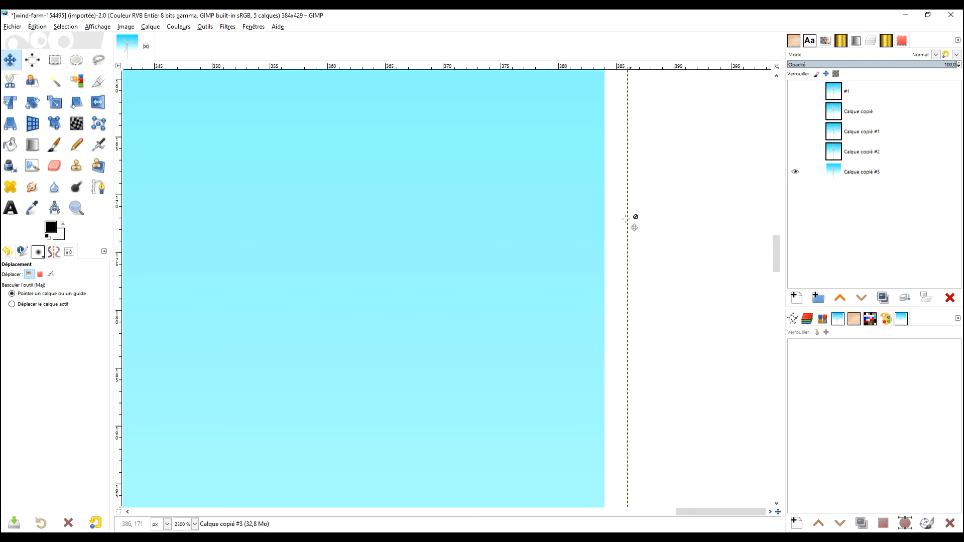
Preview the animation in a maximised playback window, stop it and close the window.
scroll(608, 251, "down", 10)
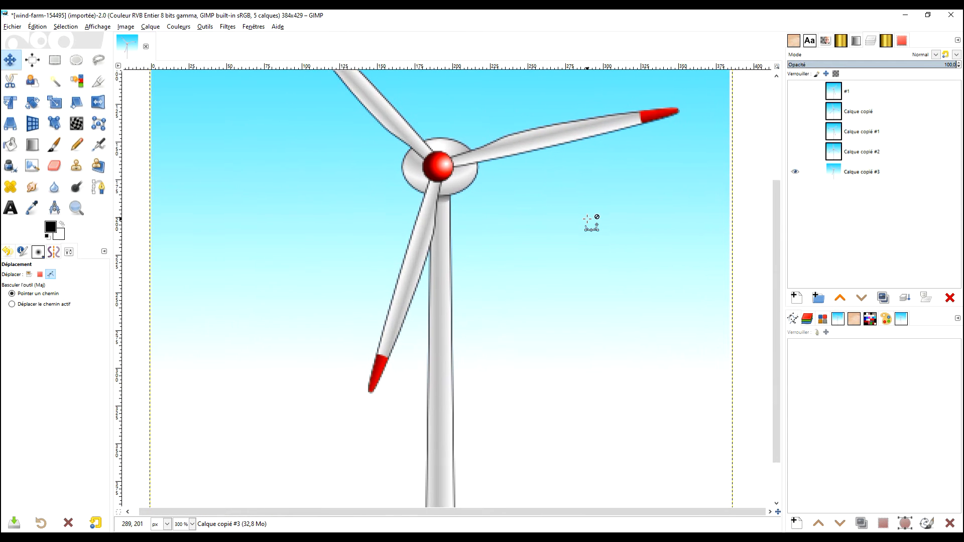
scroll(588, 216, "up", 2)
left_click(228, 26)
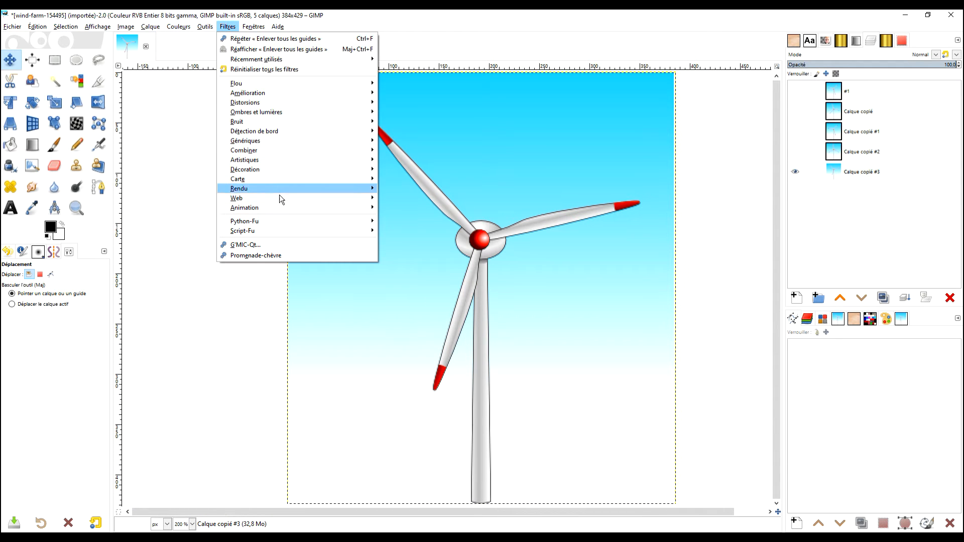
mouse_move(274, 209)
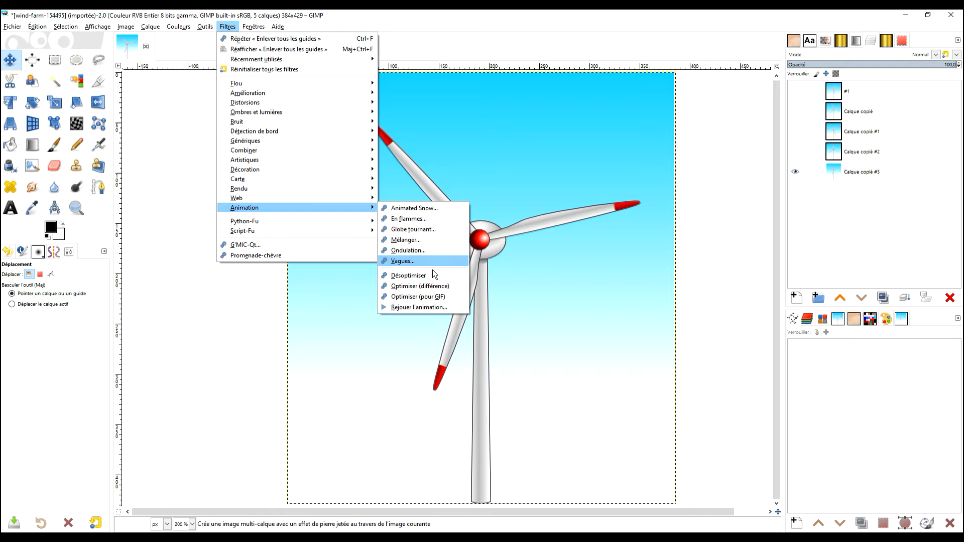
left_click(421, 306)
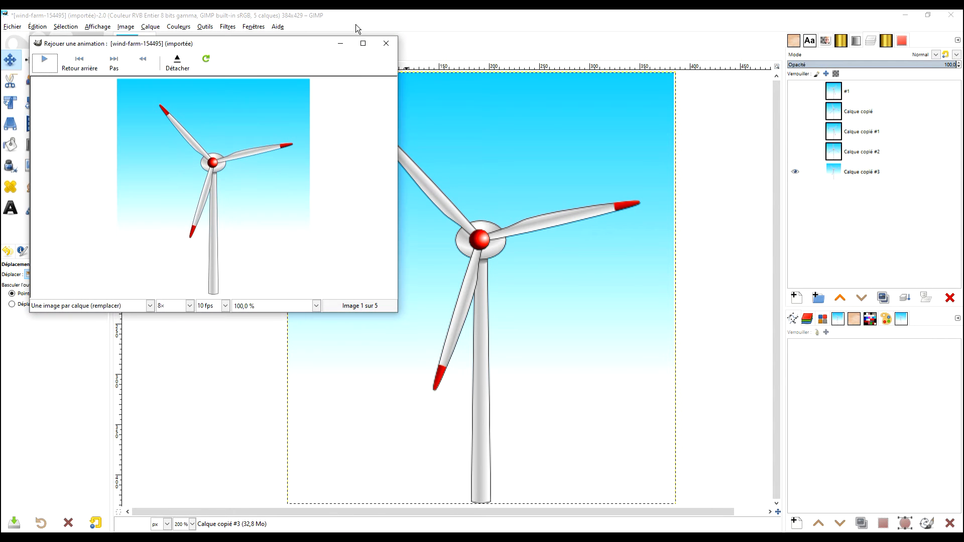
left_click(362, 41)
left_click(15, 33)
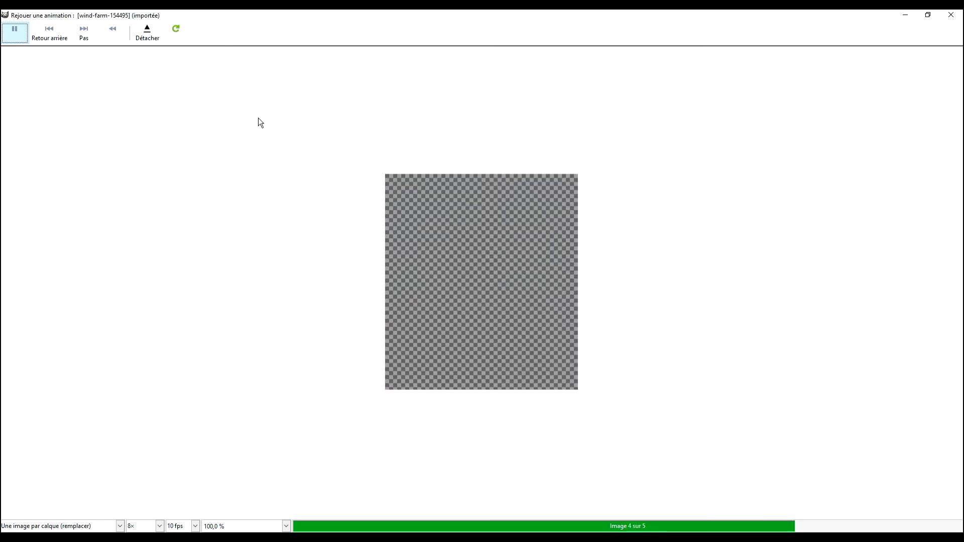
left_click(16, 32)
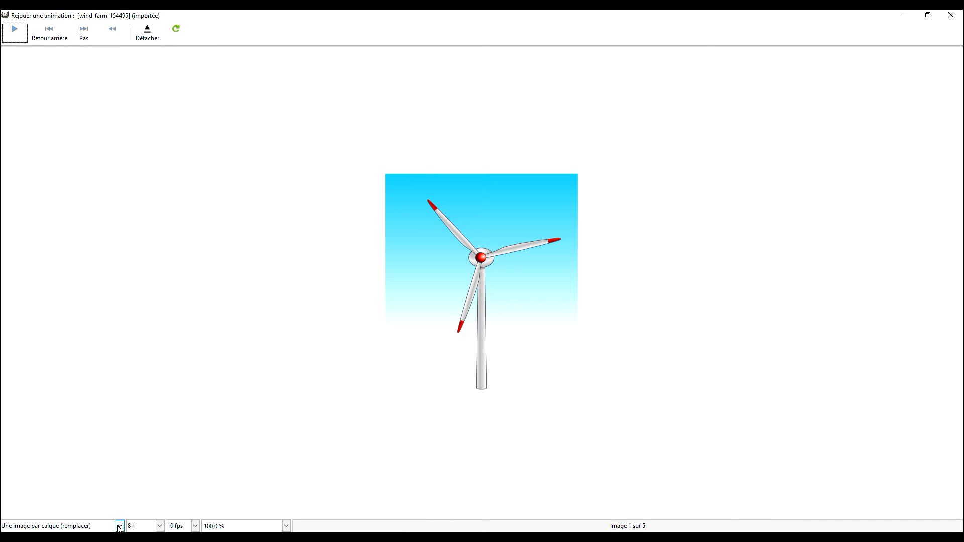
left_click(951, 15)
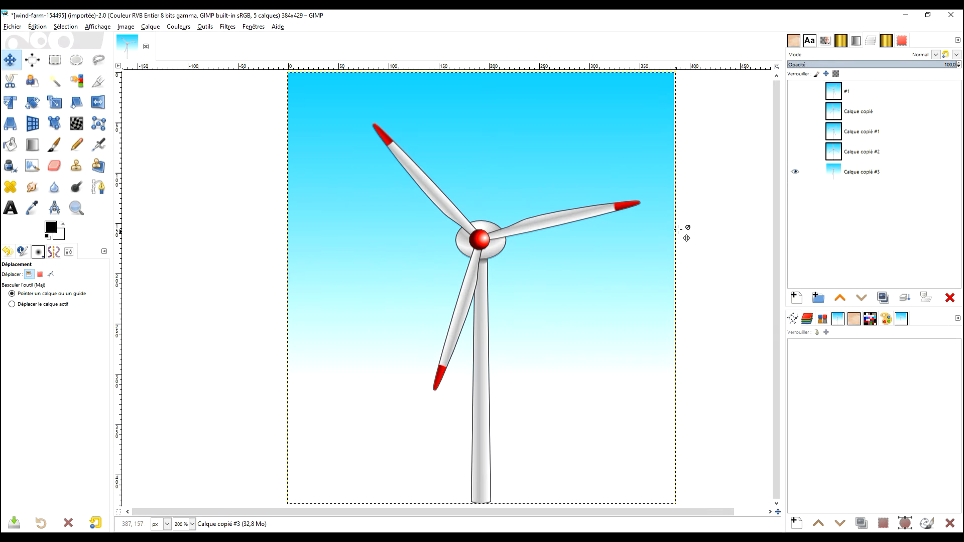
Make the Calque copié #2, Calque copié #1 and Calque copié layers visible.
mouse_move(795, 151)
left_mouse_down()
mouse_move(796, 95)
mouse_move(795, 152)
left_mouse_up()
left_click(794, 93)
left_click(796, 152)
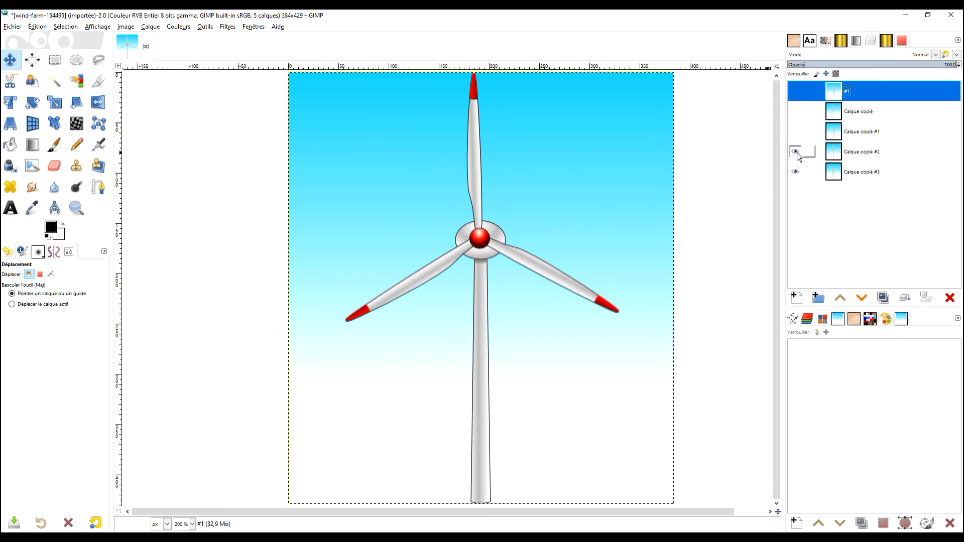
left_click(795, 132)
left_click(794, 111)
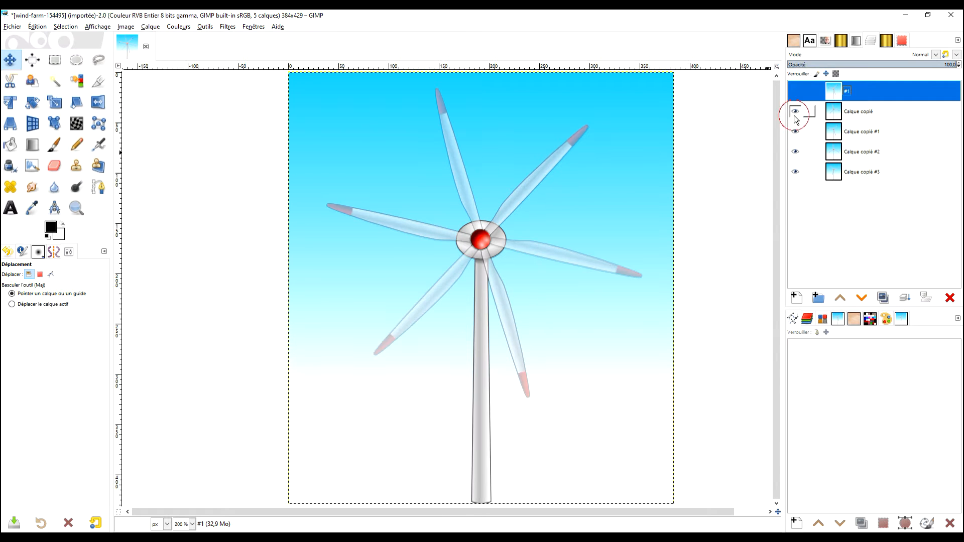
Set the Calque copié layer's opacity to 100 and make layer #1 visible.
left_click(846, 120)
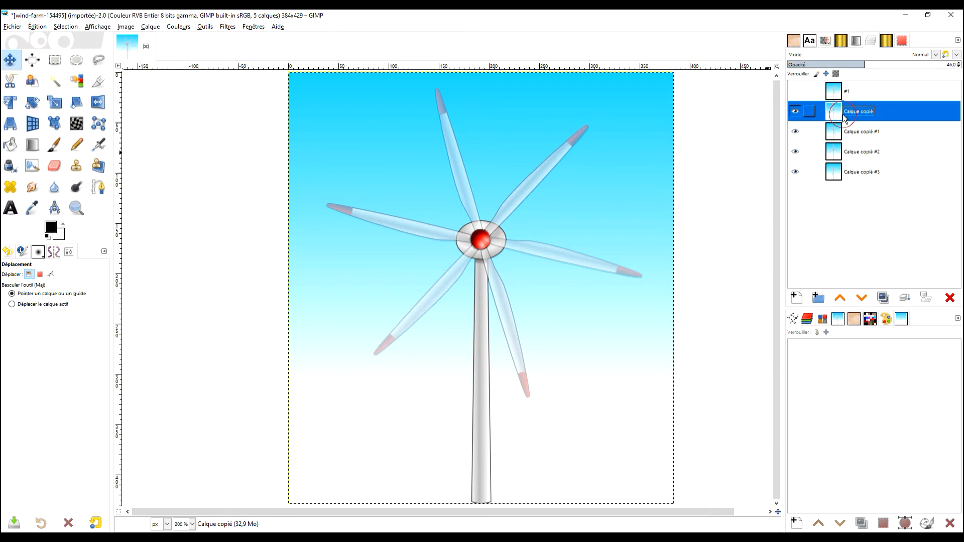
left_click_drag(867, 65, 961, 64)
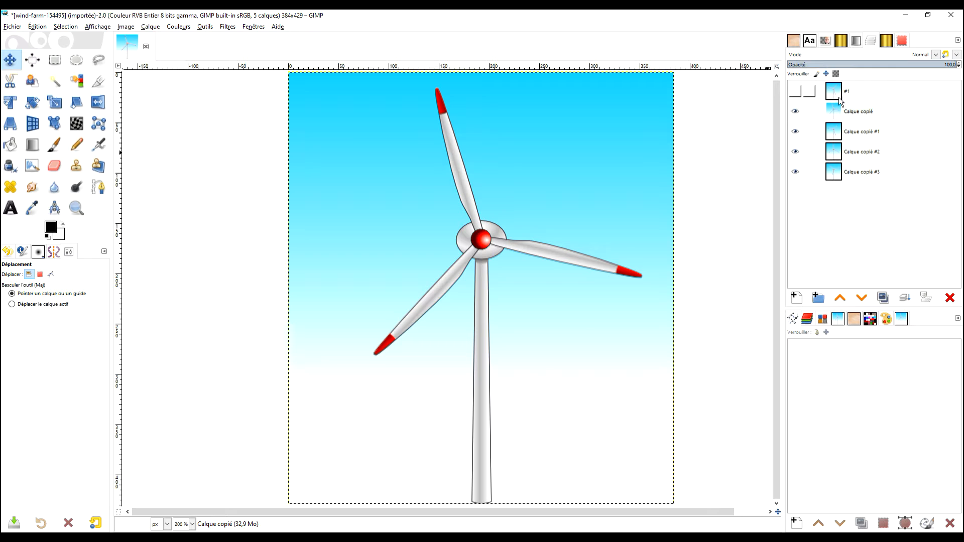
left_click(854, 92)
left_click(795, 93)
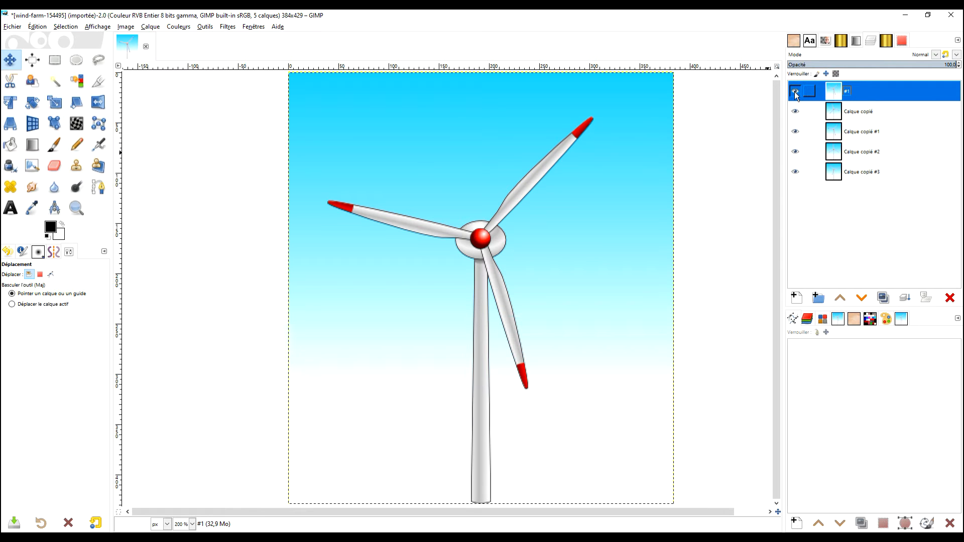
Check the turbine frames by hiding layers #1 through Calque copié #2 one by one, and make all four visible again.
left_click(795, 92)
left_click(795, 111)
left_click(795, 132)
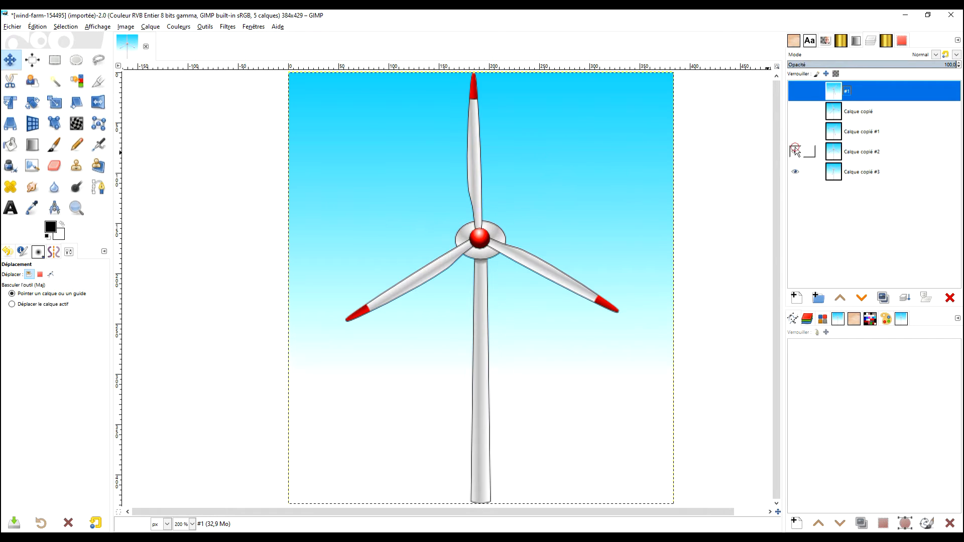
left_click(795, 151)
left_click(859, 152)
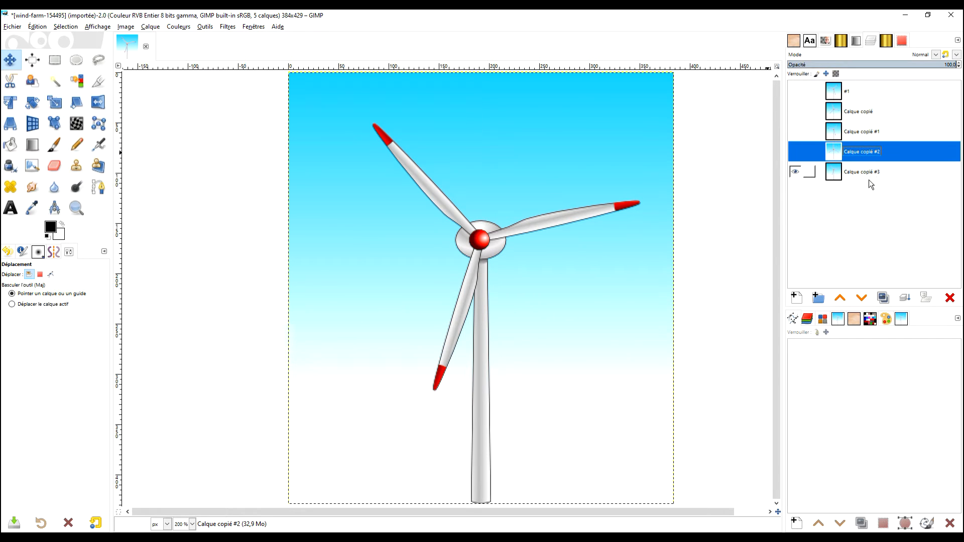
left_click(795, 151)
left_click(795, 132)
left_click(795, 111)
left_click(795, 92)
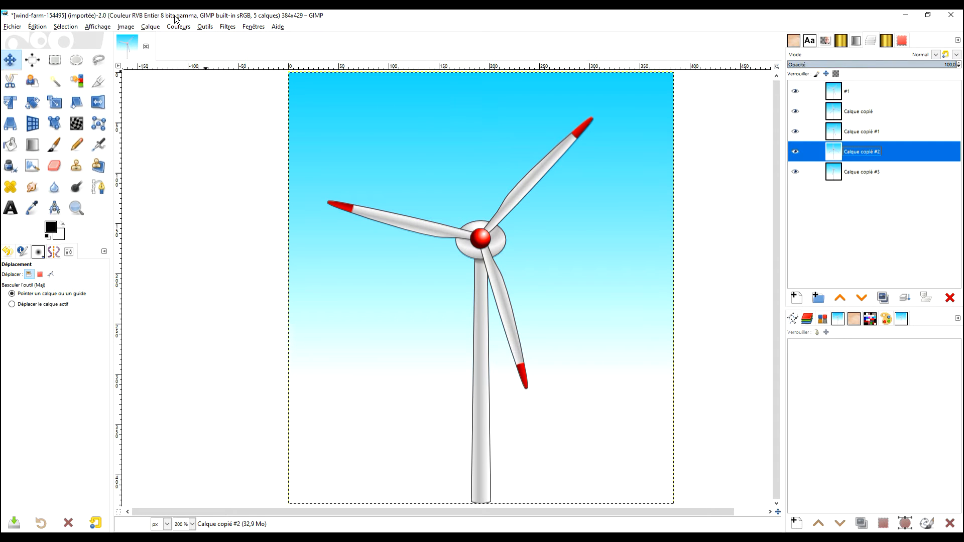
Replay the animation with all five layers visible and enlarge the playback window to check the blade rotation.
left_click(227, 29)
mouse_move(281, 205)
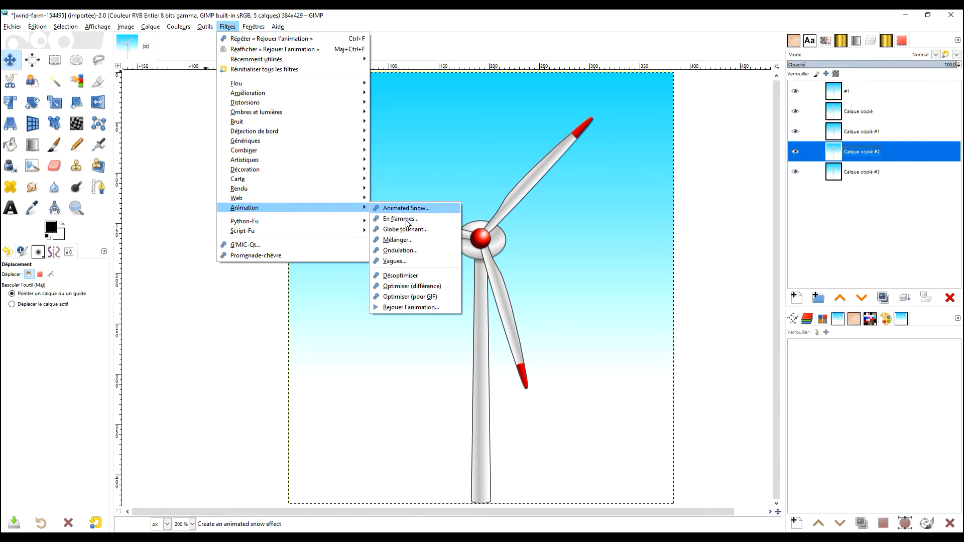
left_click(419, 308)
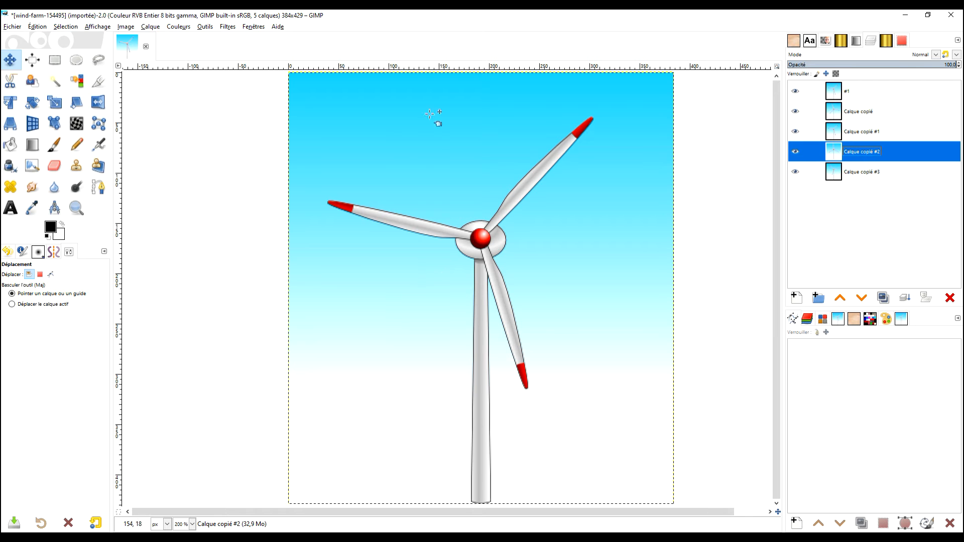
left_click(68, 85)
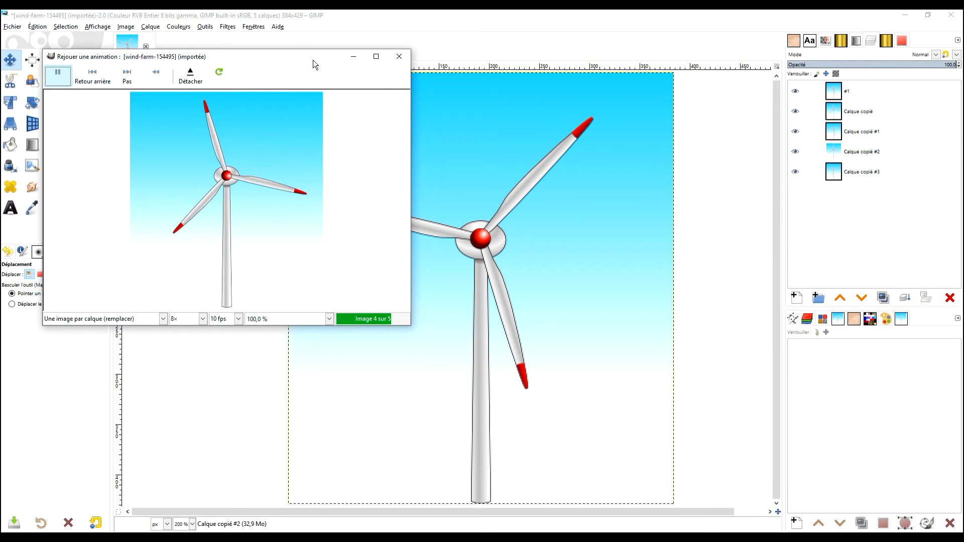
left_click(376, 56)
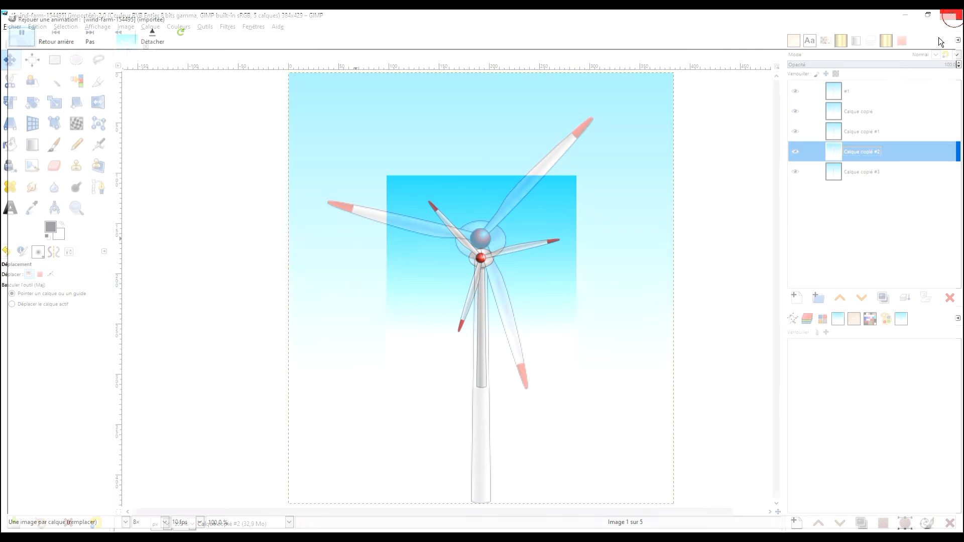
Start exporting the image to the divers folder, replacing the file name with "2020 eolienne.gif".
scroll(598, 194, "right", 2)
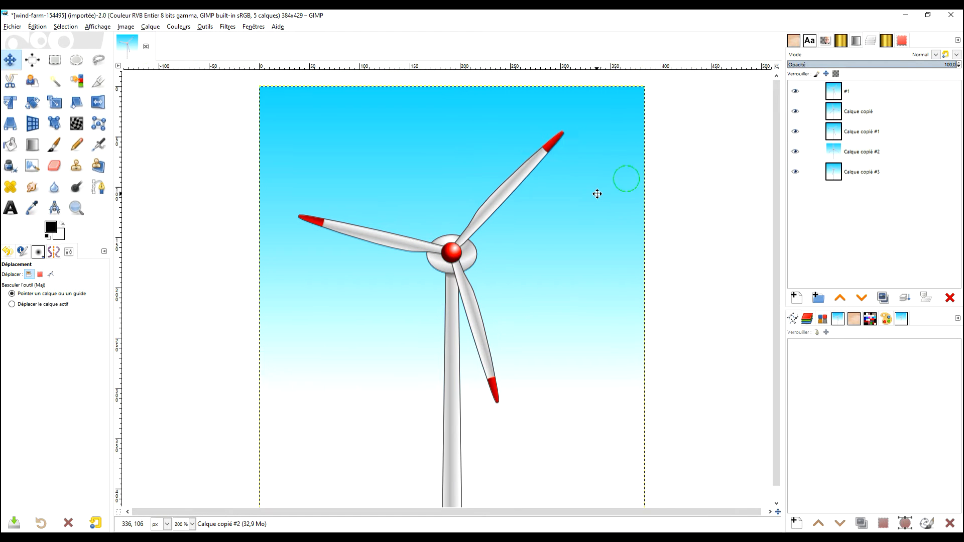
left_click(14, 27)
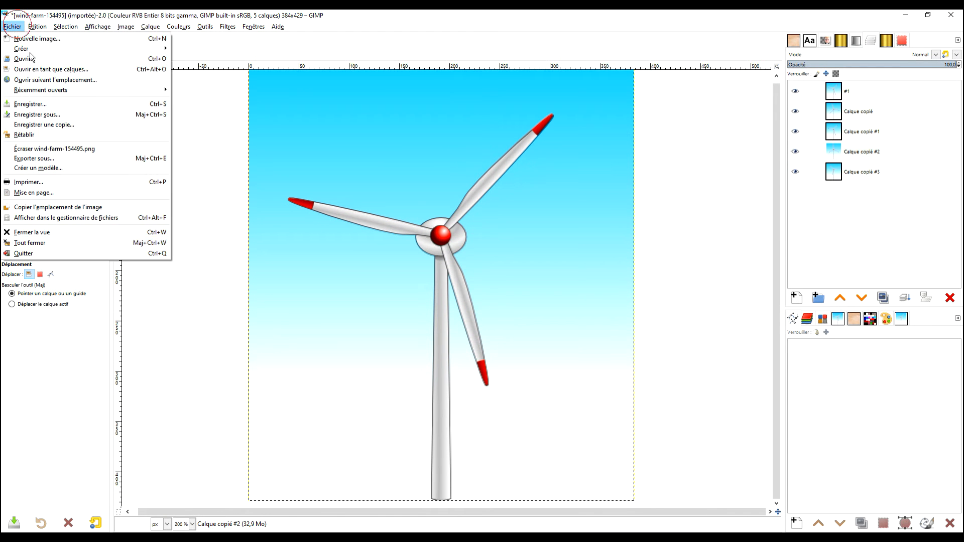
left_click(113, 159)
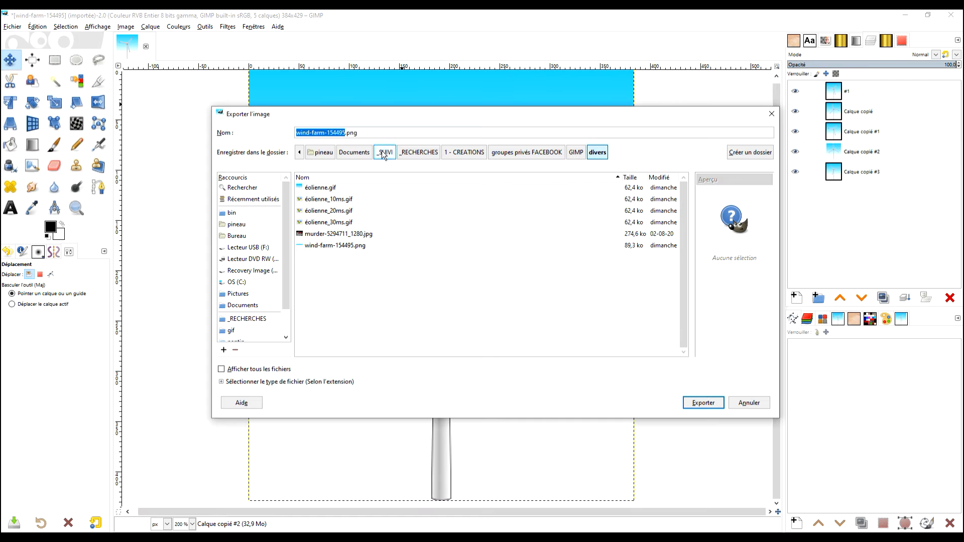
left_click_drag(363, 133, 223, 134)
type("n")
key("BackSpace")
type("ne")
key("BackSpace")
type("e")
key("BackSpace")
key("BackSpace")
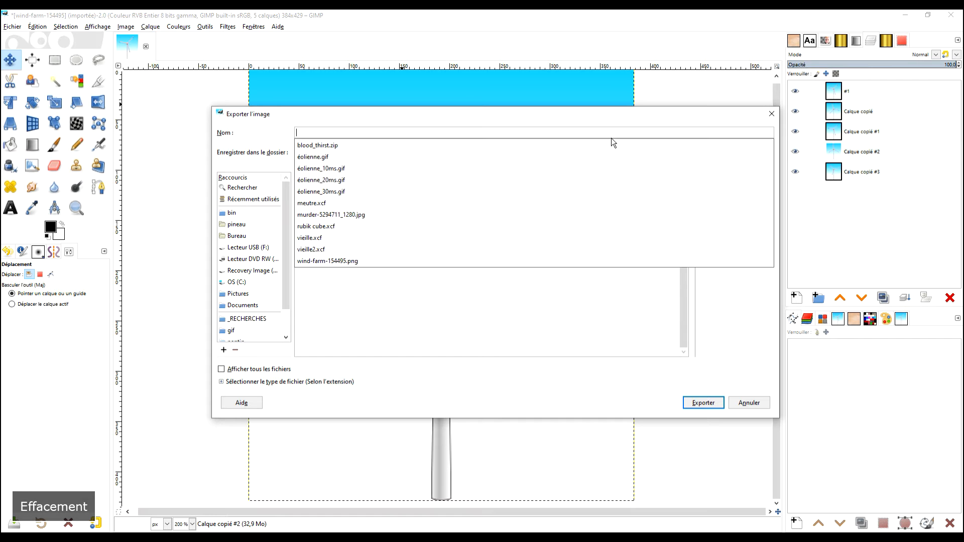
type("2020 ")
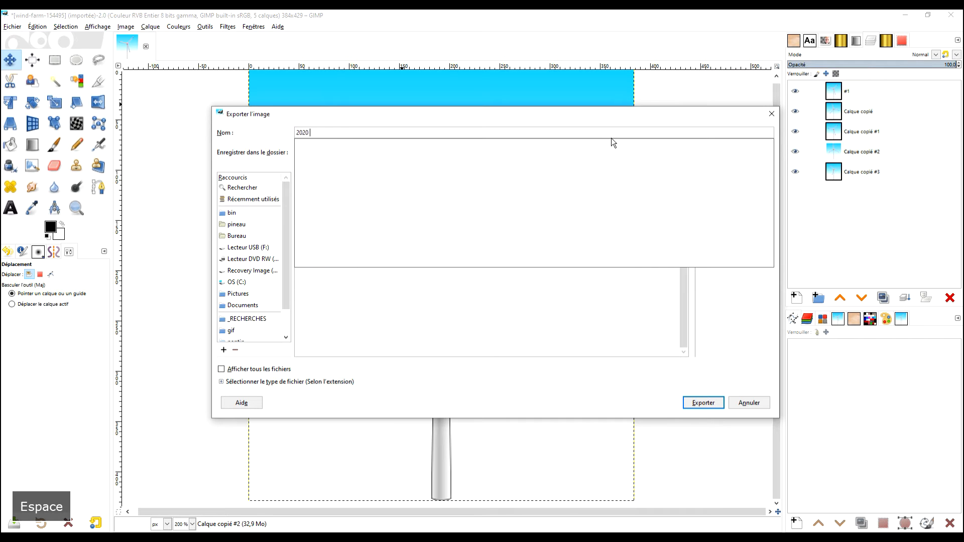
type("eolien")
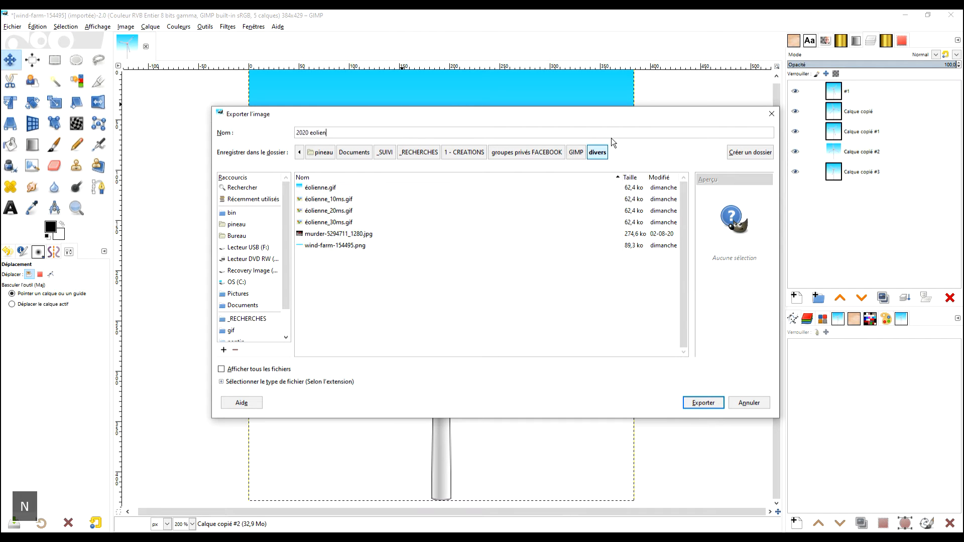
type("ne.gif")
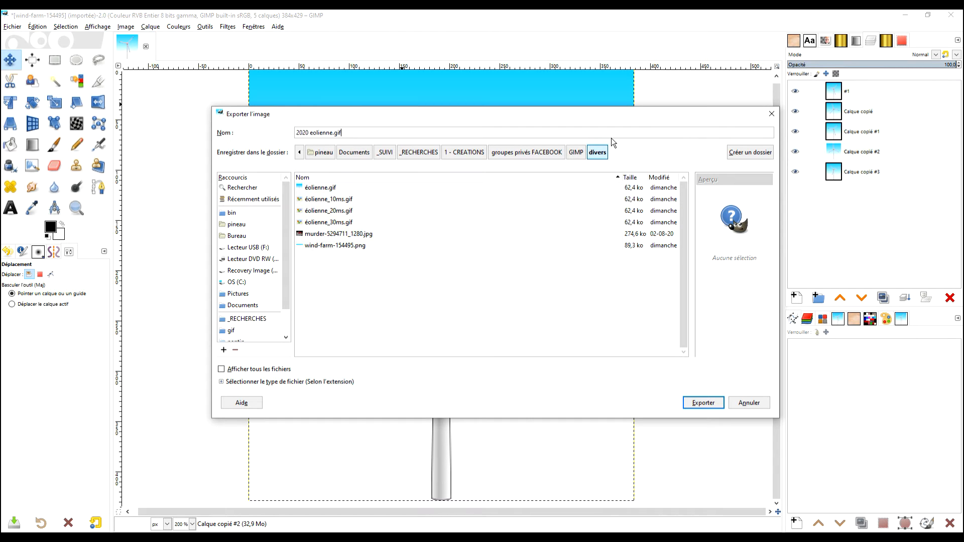
Extend the export name to "2020 eolienne_30ms.gif" and accept cropping the layers to the image bounds.
type("_")
key("BackSpace")
key("ctrl+Left")
key("Left")
key("Right")
type("_30ms")
left_click(703, 403)
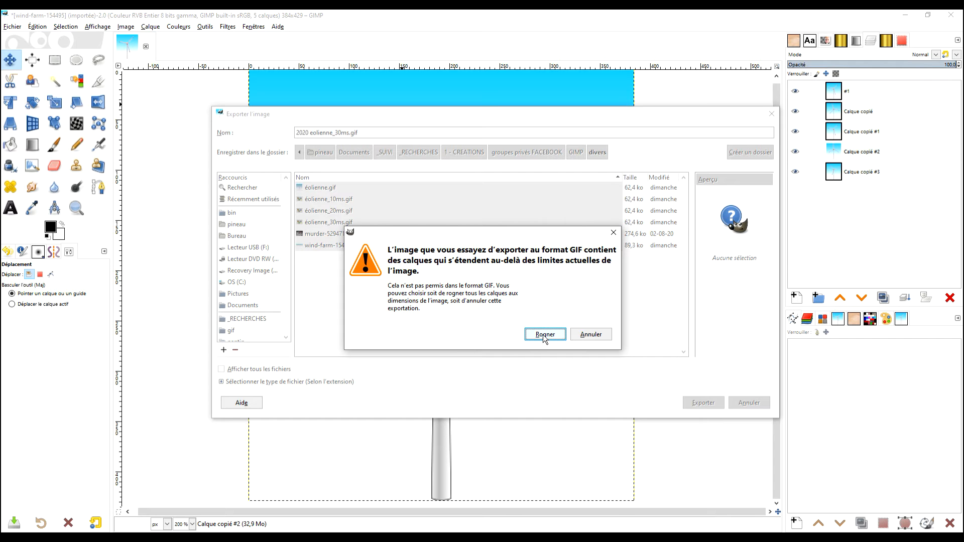
left_click(544, 339)
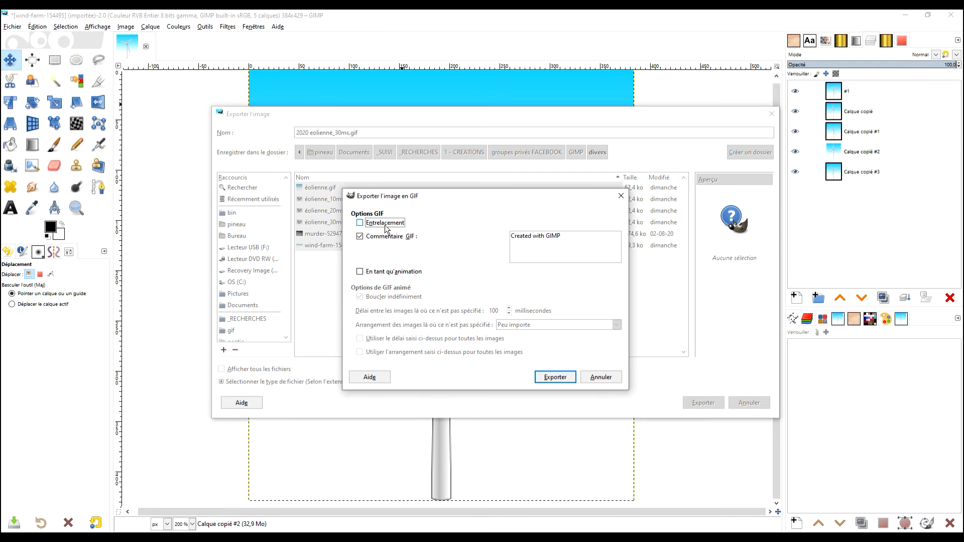
Export the GIF as an animation with a 30 ms delay and "Une image par calque (remplacer)", applying both settings to all frames.
left_click(374, 271)
double_click(494, 310)
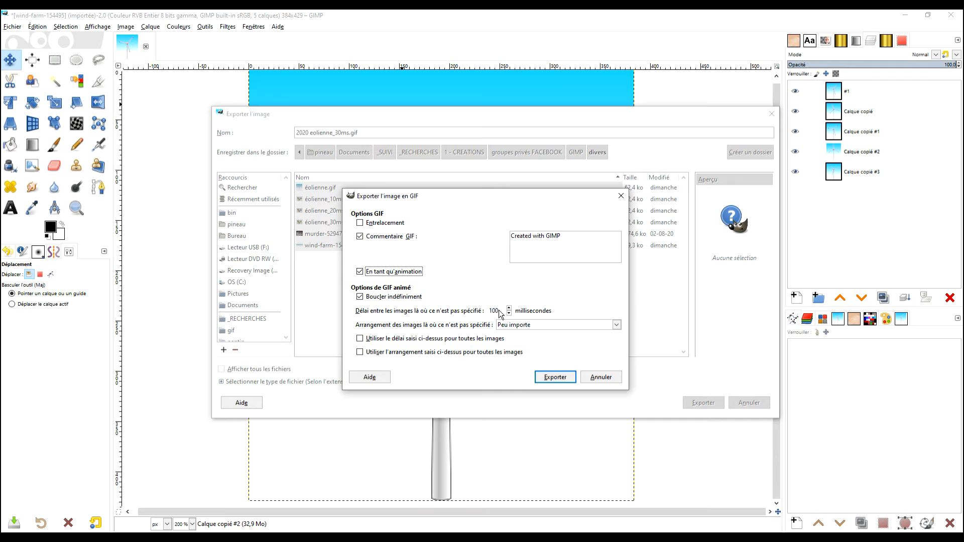
type("30")
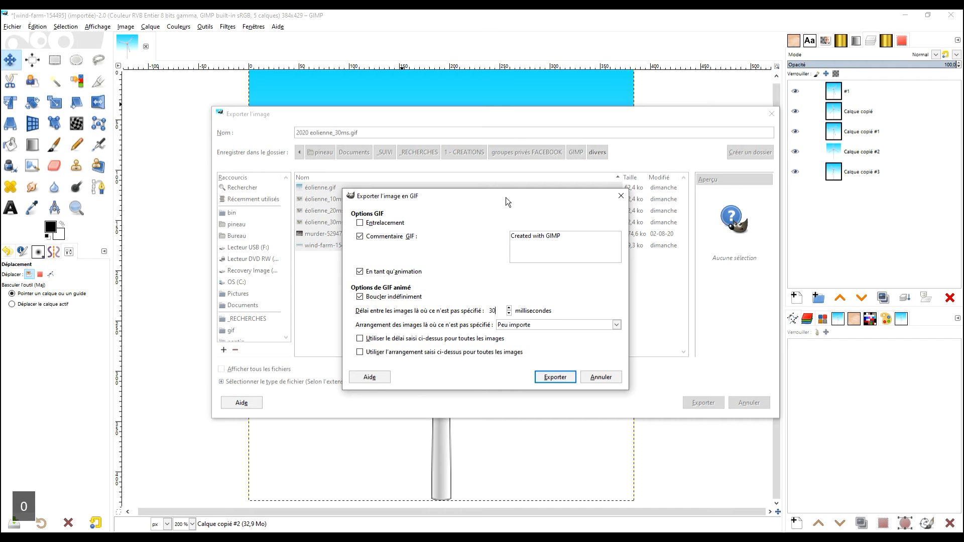
left_click(461, 340)
left_click(537, 326)
left_click(536, 359)
left_click(418, 353)
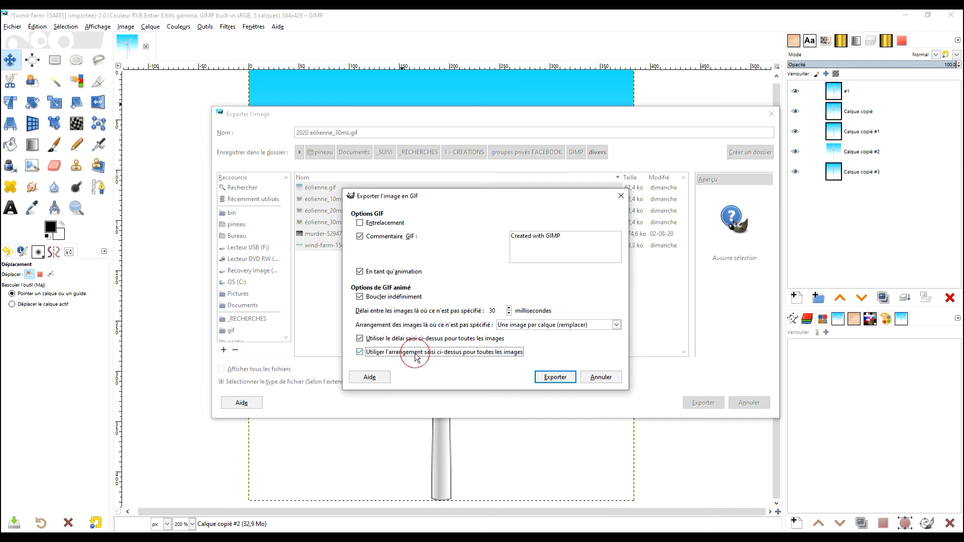
left_click(555, 377)
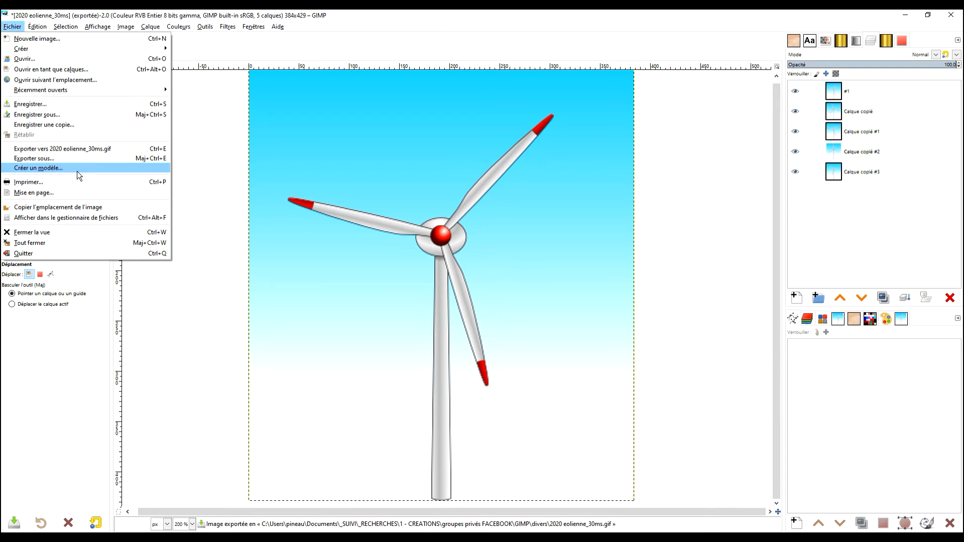
Export a second animated GIF as "2020 eolienne_20ms.gif", cropping the layers and setting the frame delay to 20 ms.
left_click(86, 159)
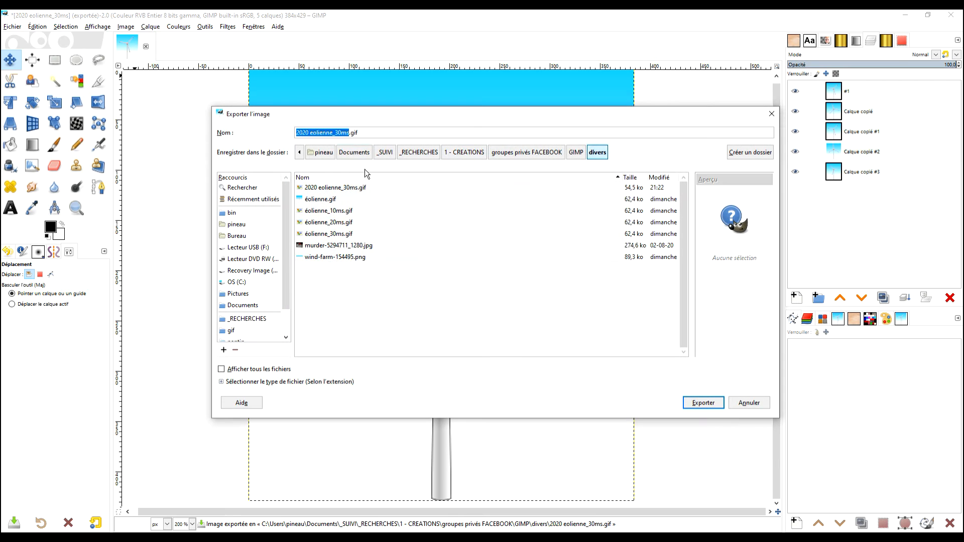
key("BackSpace")
key("BackSpace")
type("20")
left_click(394, 121)
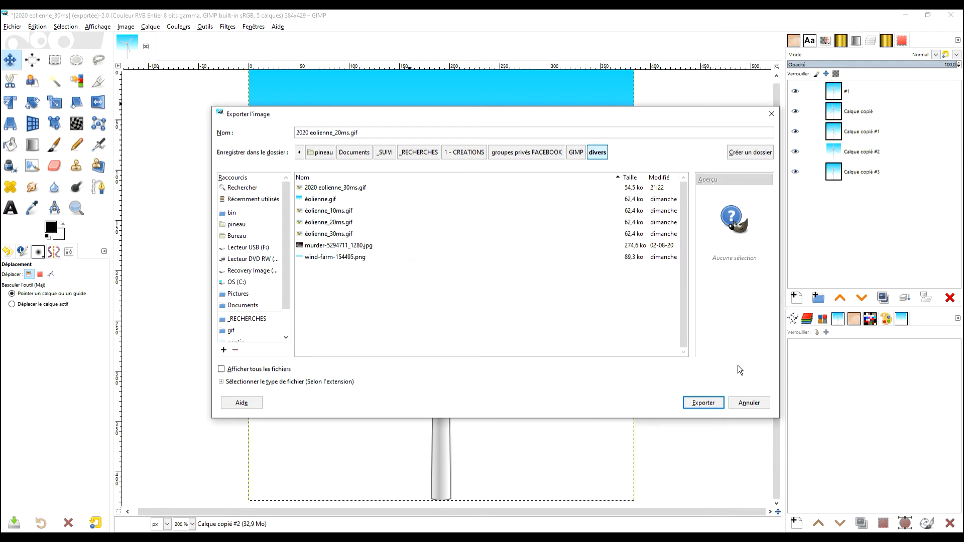
left_click(706, 399)
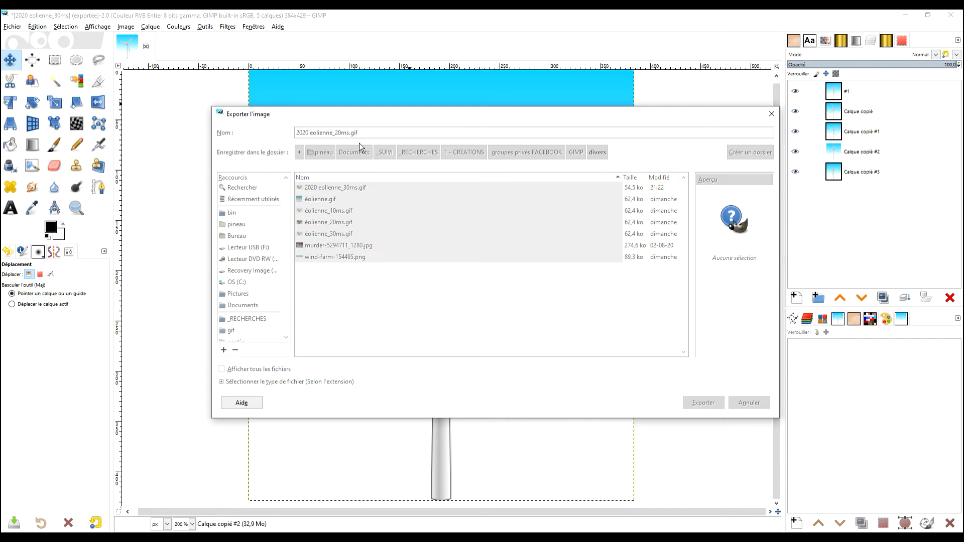
left_click(546, 334)
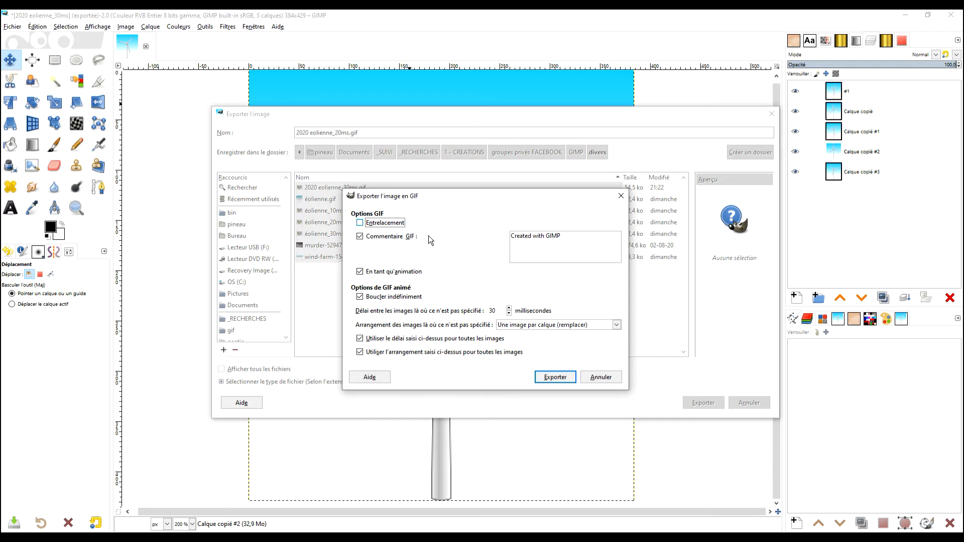
type("20")
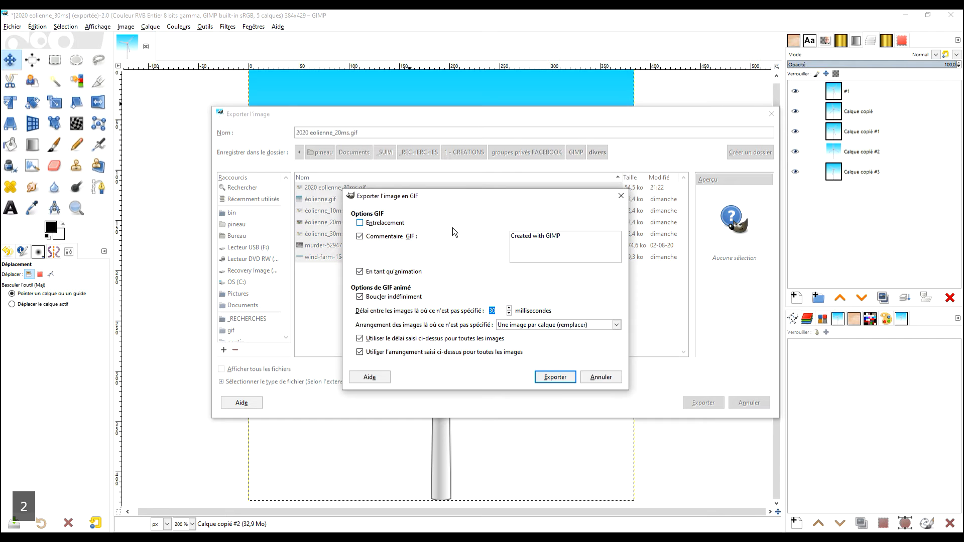
left_click(549, 376)
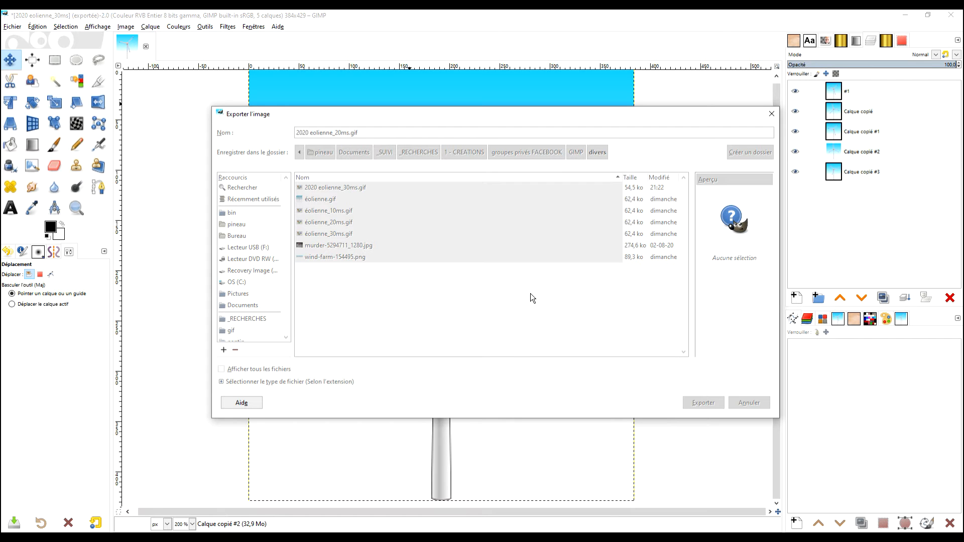
Export a third animated GIF as "2020 eolienne_10ms.gif", cropping the layers and setting the frame delay to 10 ms.
left_click(11, 28)
left_click(95, 155)
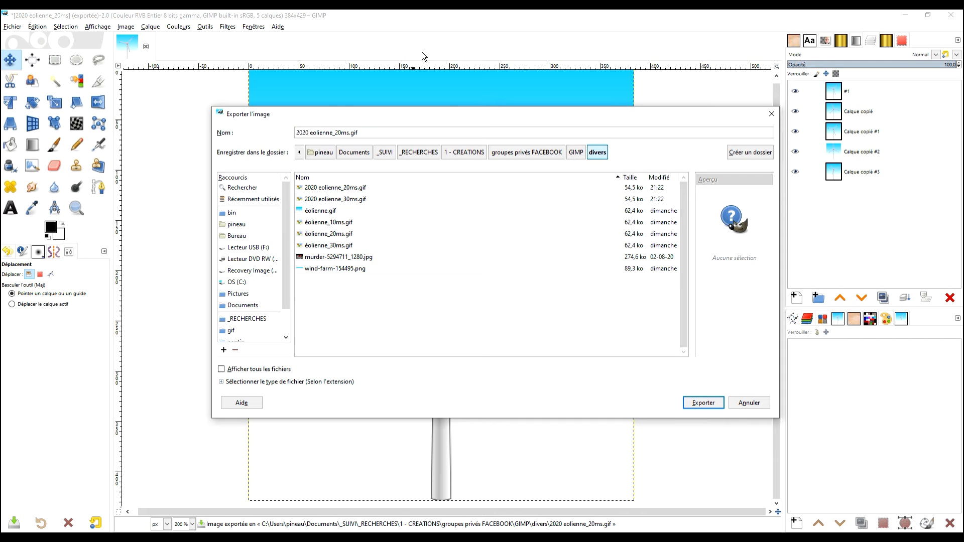
key("Left")
key("BackSpace")
type("1")
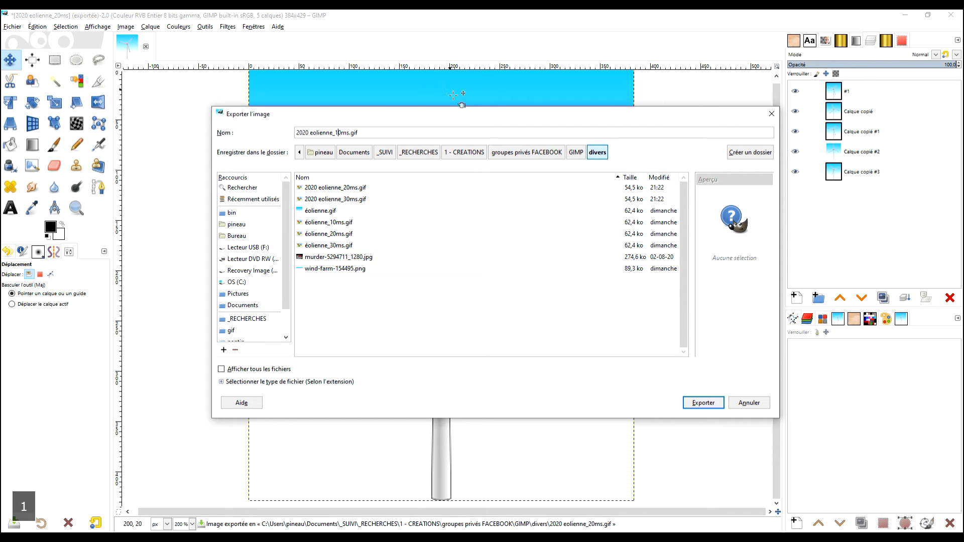
left_click(701, 405)
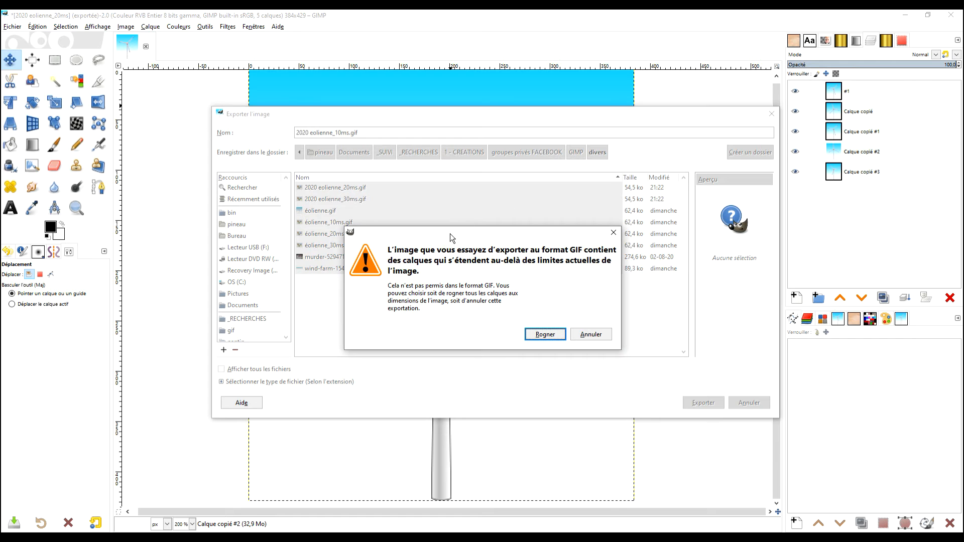
left_click(552, 334)
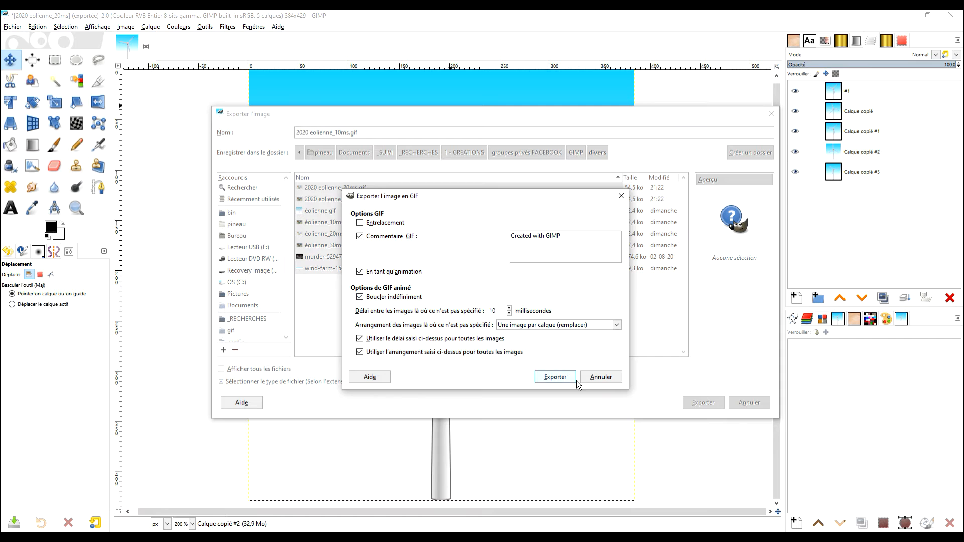
left_click(555, 377)
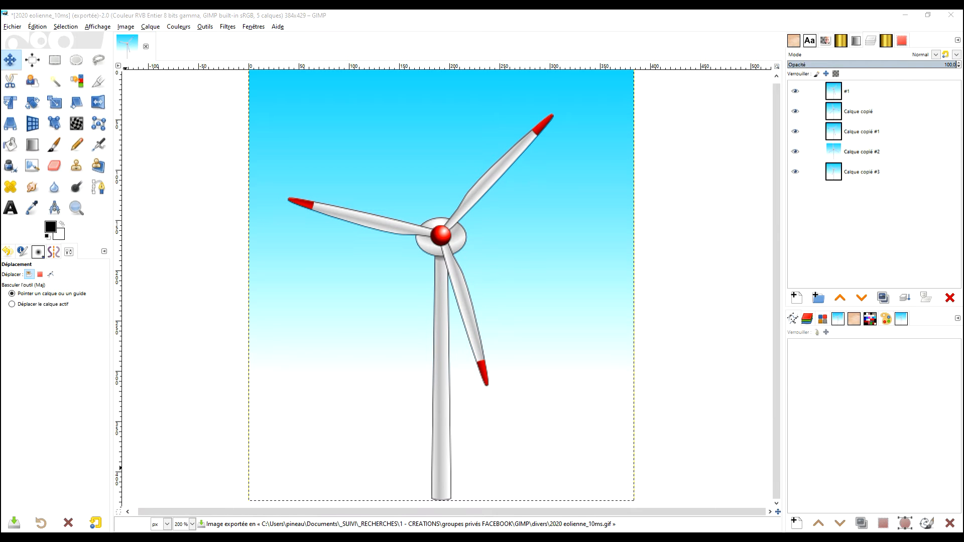
Switch to the divers folder in File Explorer and play 2020 eolienne_30ms.gif to check its blade speed.
left_click(45, 496)
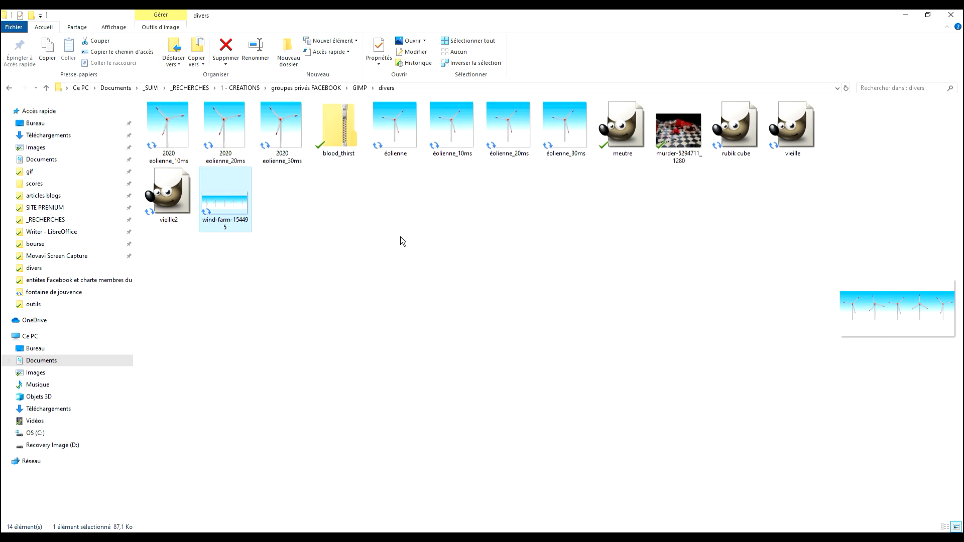
left_click(412, 227)
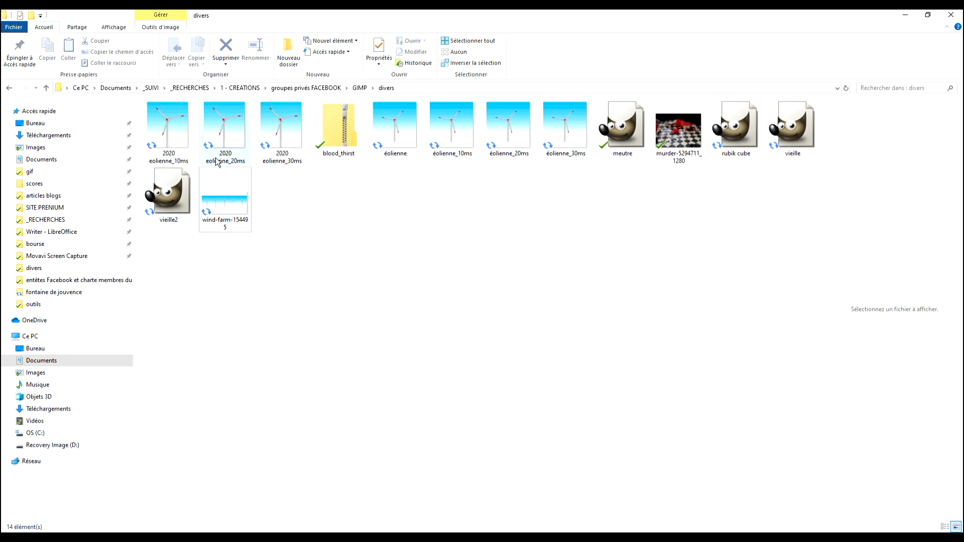
left_click(170, 140)
left_click(282, 131, "shift")
left_click(327, 209, "shift")
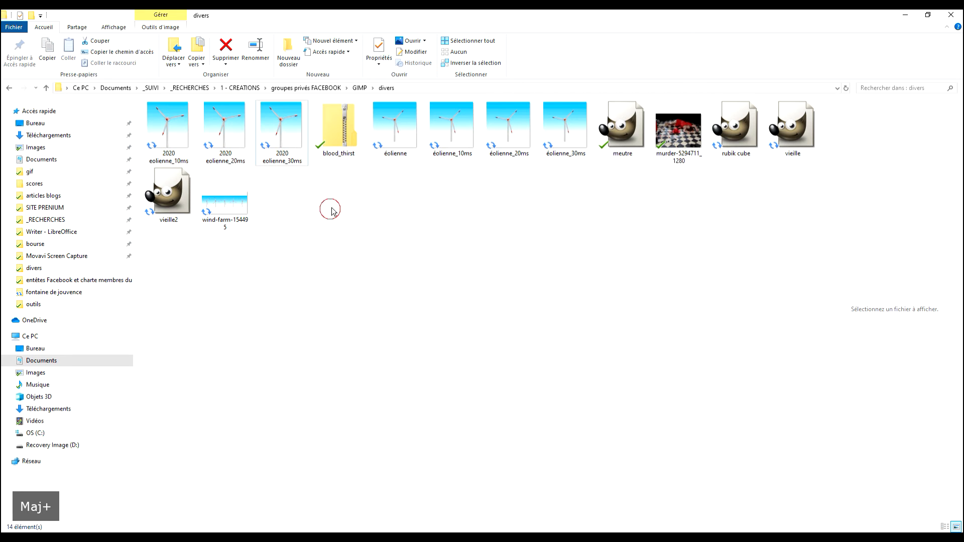
left_click(286, 121)
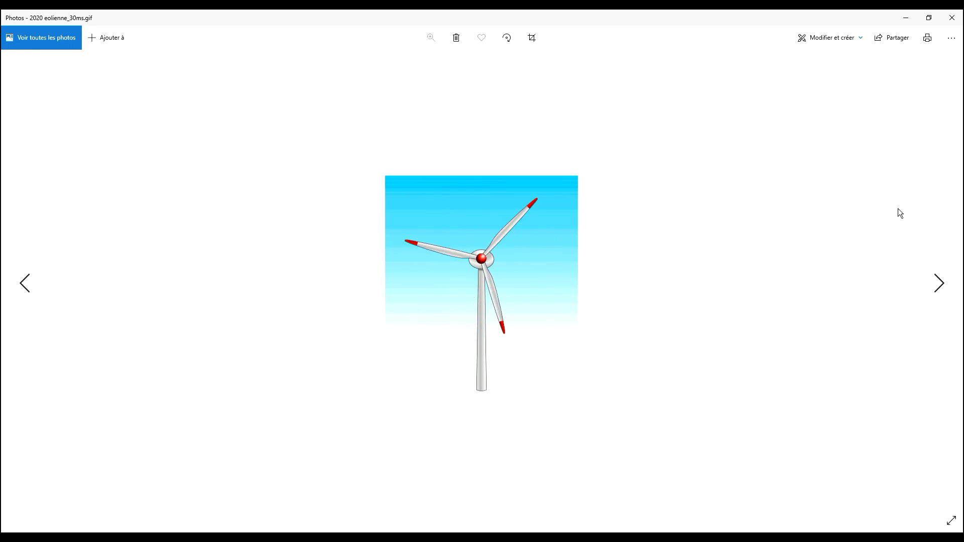
left_click(951, 19)
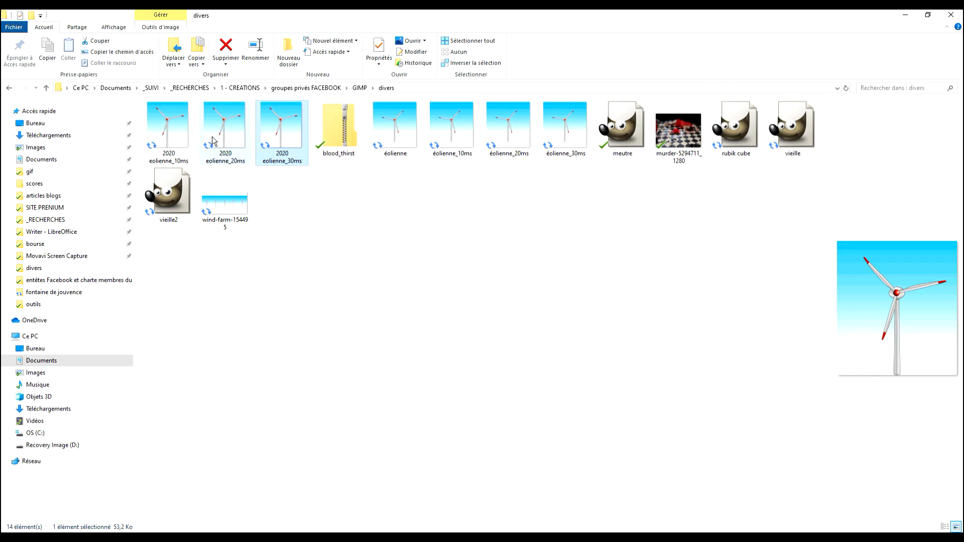
Play 2020 eolienne_20ms.gif and 2020 eolienne_10ms.gif from the folder to compare their blade speeds.
left_click(227, 136)
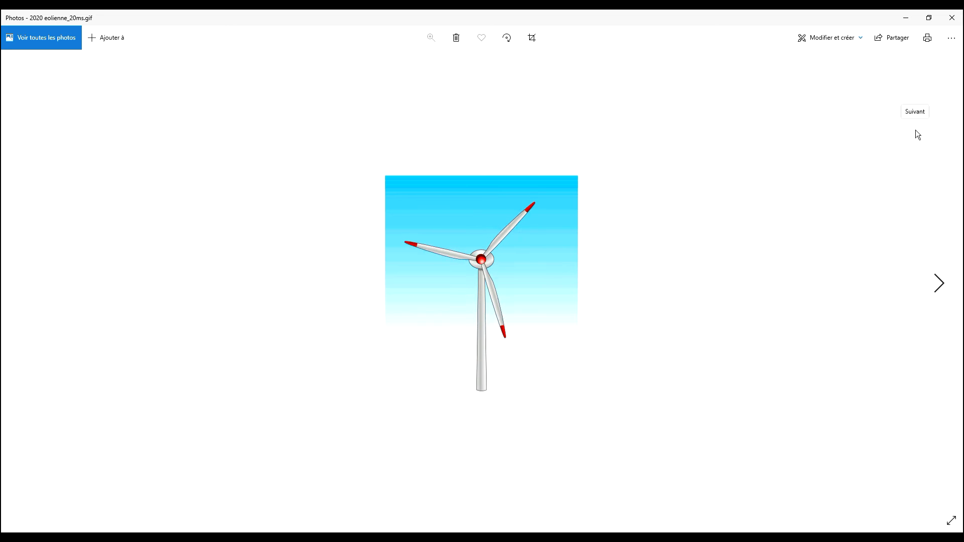
left_click(950, 19)
double_click(175, 139)
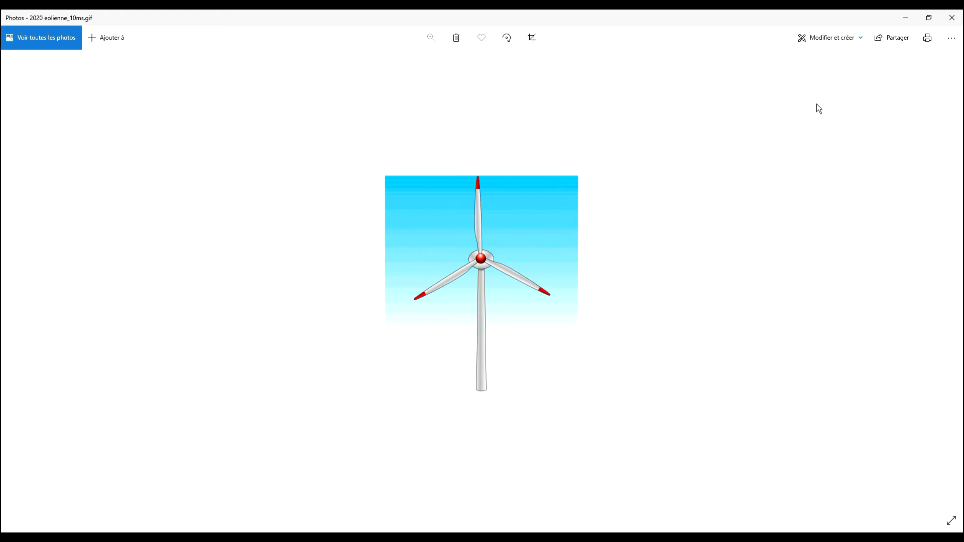
left_click(952, 18)
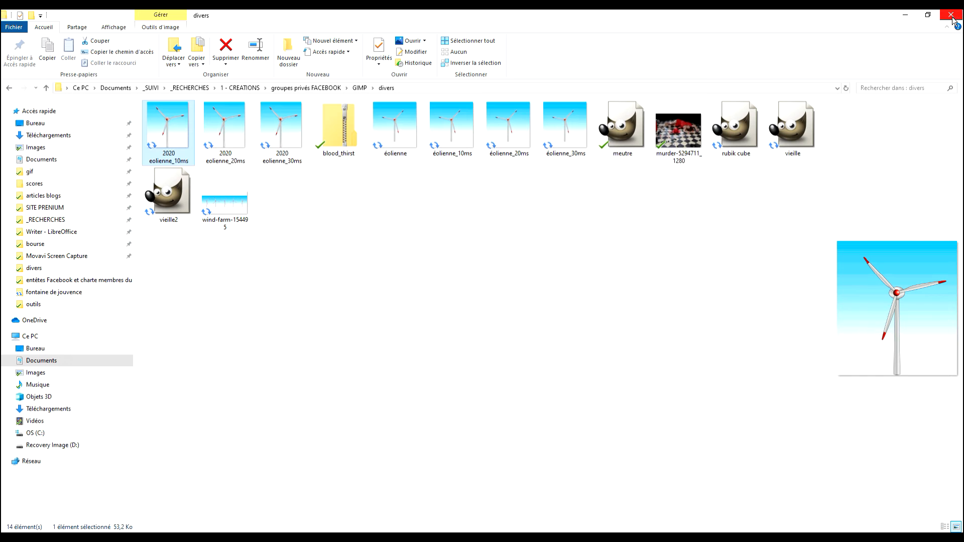
Replay 2020 eolienne_20ms.gif and switch to the browser showing the Pixabay page of the wind turbine image.
left_click(435, 219)
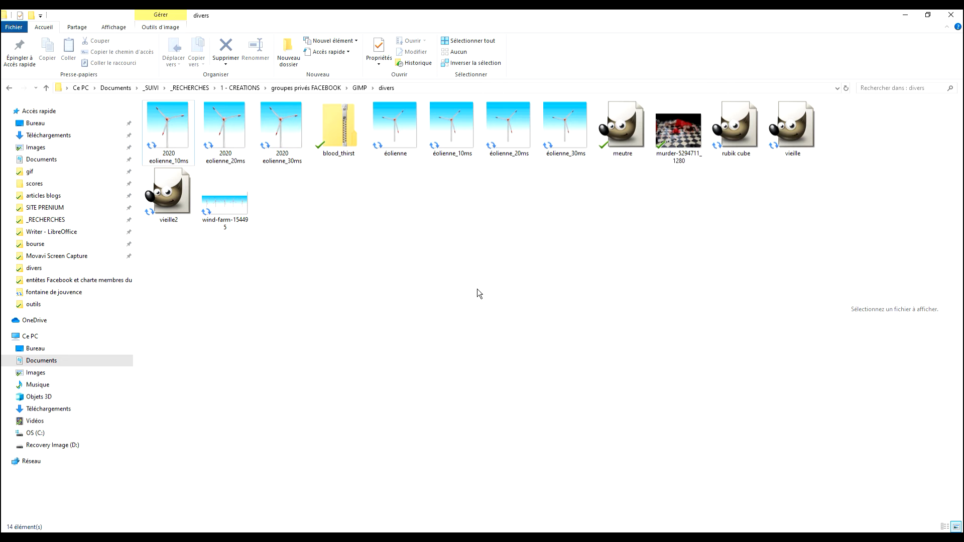
left_click(290, 138)
double_click(225, 133)
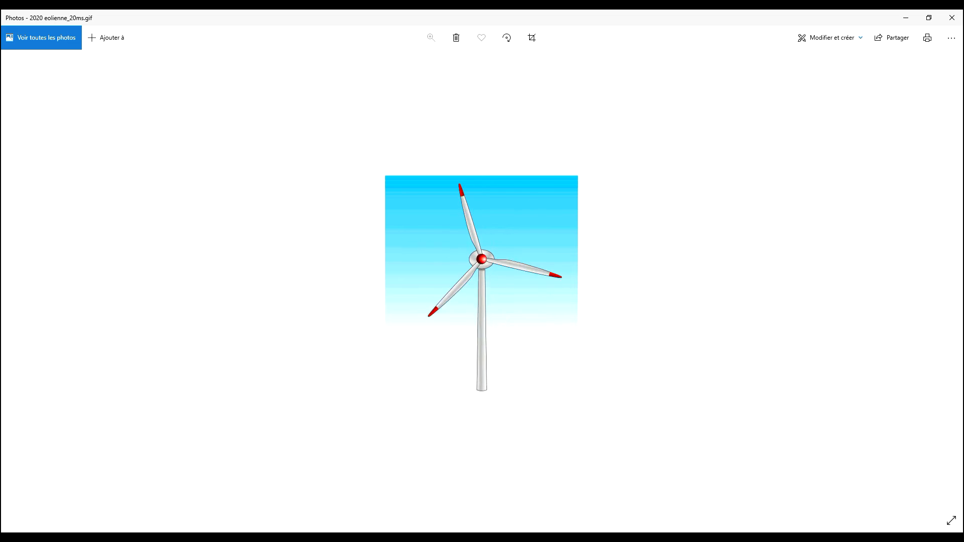
left_click(184, 540)
left_click(166, 540)
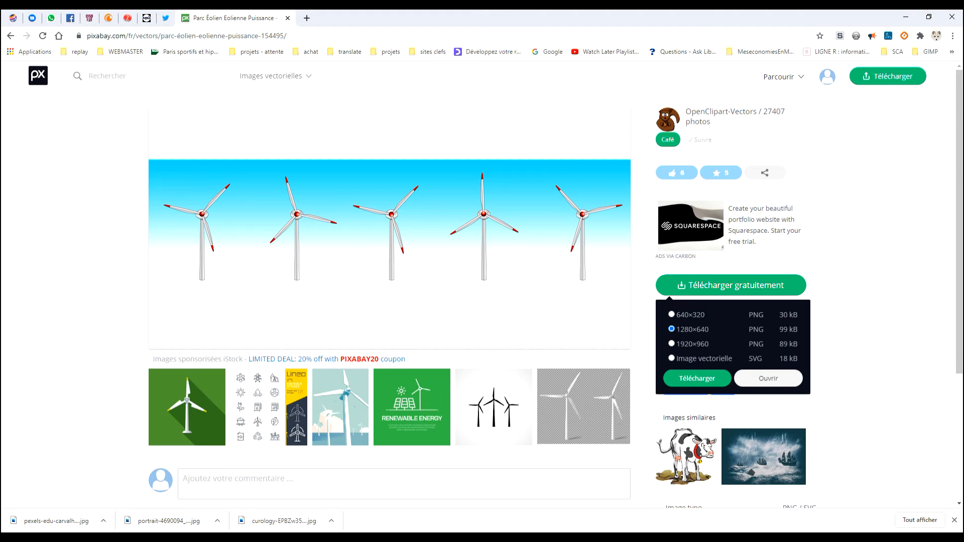
Compare the playing 2020 eolienne_20ms.gif animation with the five-turbine source image on the Pixabay page.
left_click(191, 538)
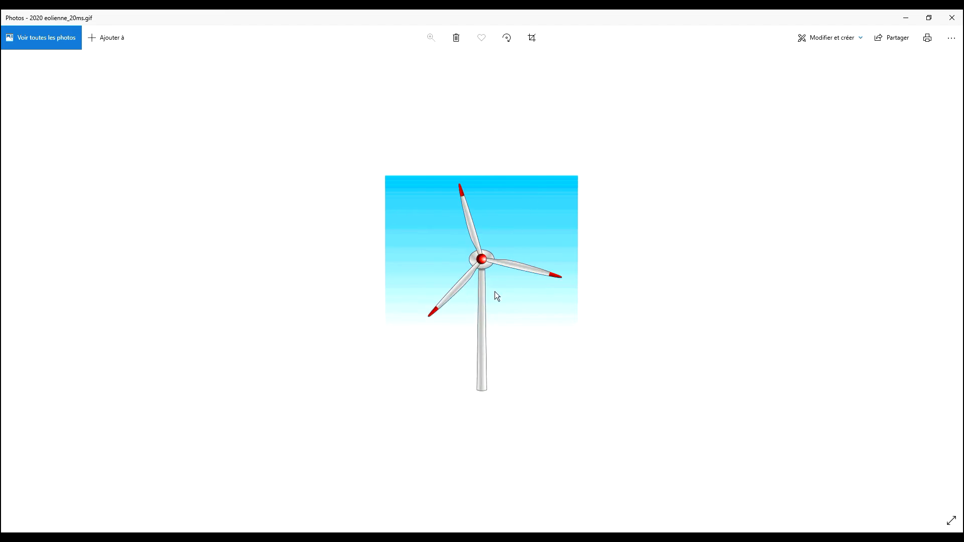
left_click(70, 538)
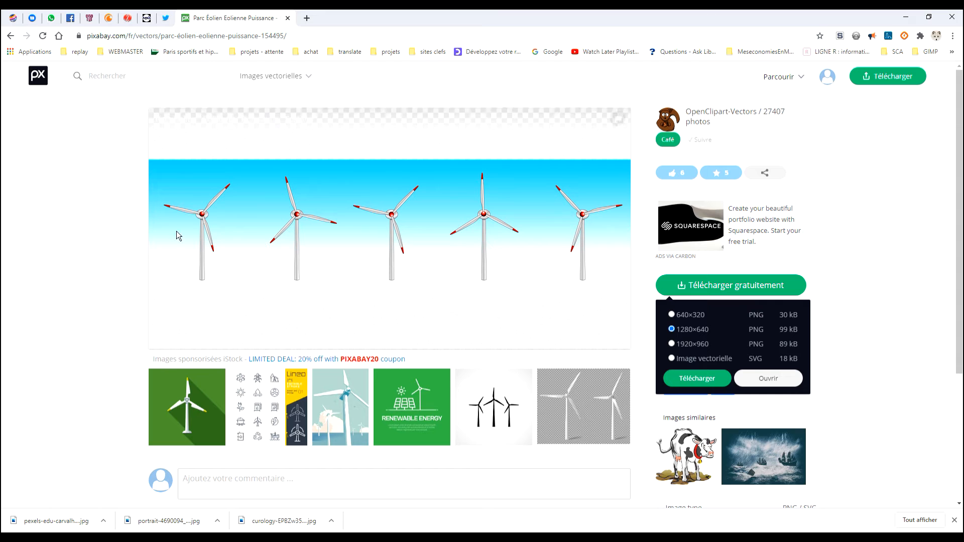
left_click(191, 538)
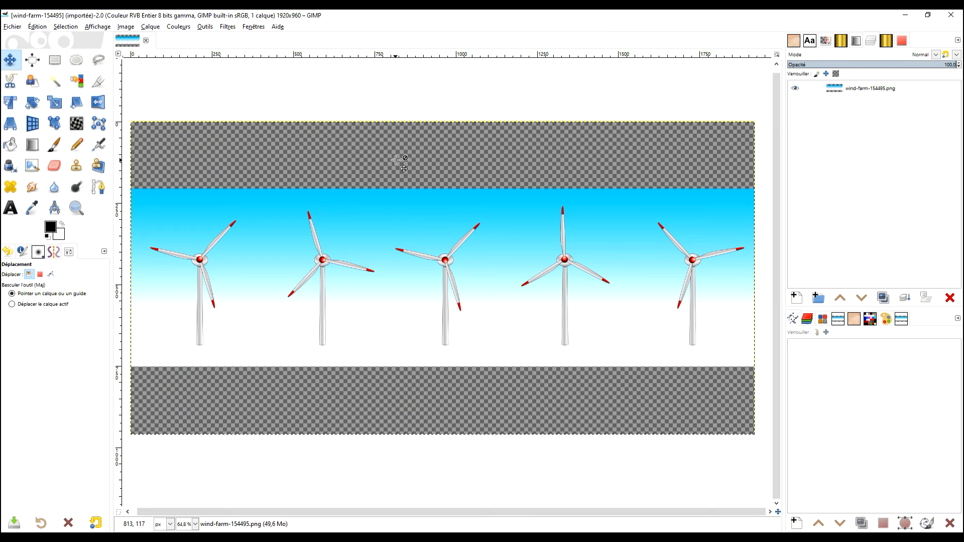
Crop the wind-farm-154495 image in GIMP with the zealous crop (Découpage futé) to remove its empty areas.
left_click(14, 27)
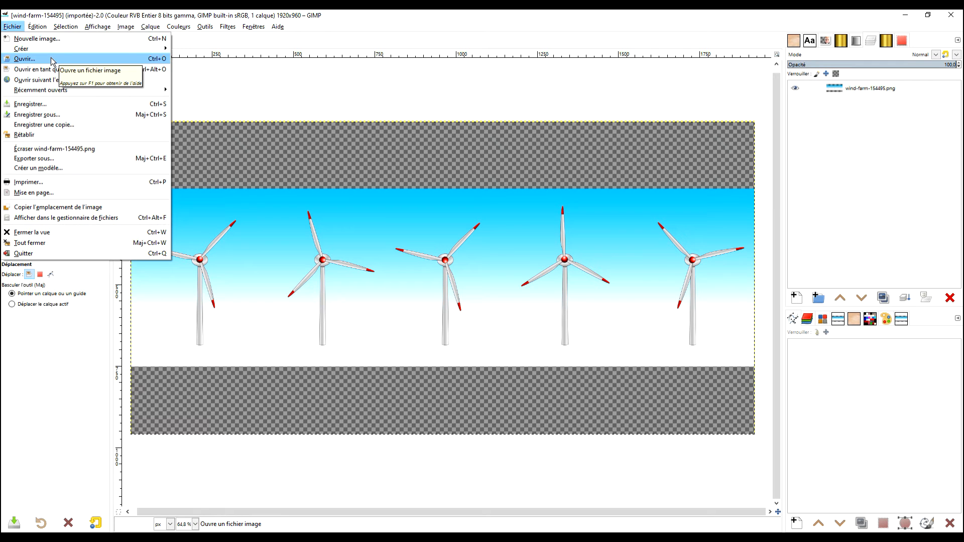
left_click(522, 77)
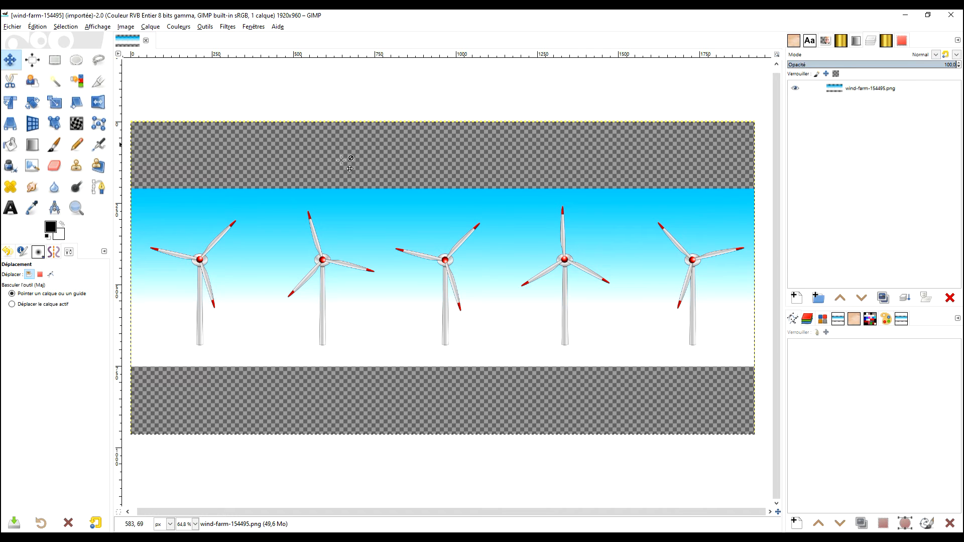
left_click(150, 26)
mouse_move(133, 29)
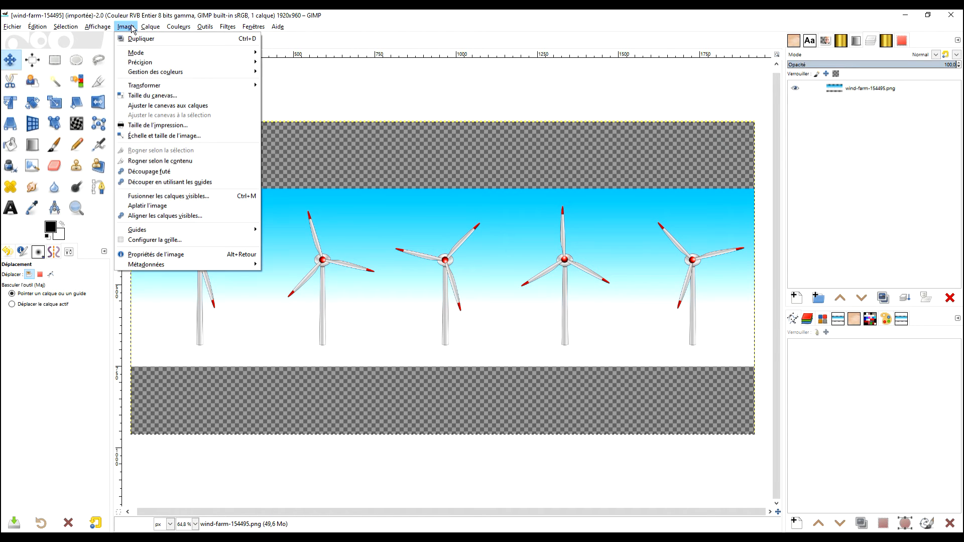
left_click(160, 172)
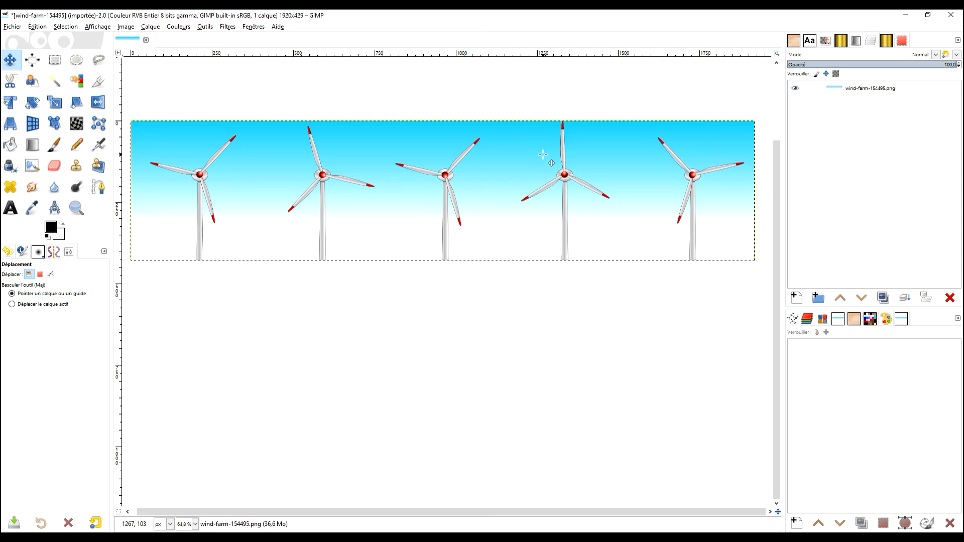
Check the canvas-edge snapping option and draw a rectangular selection about 398 × 466 px around the first turbine.
left_click(99, 28)
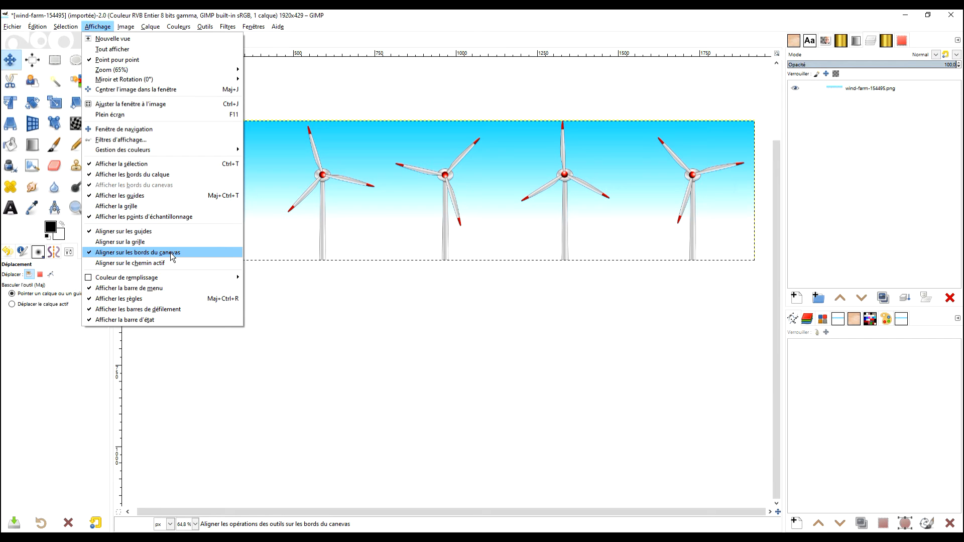
left_click(324, 90)
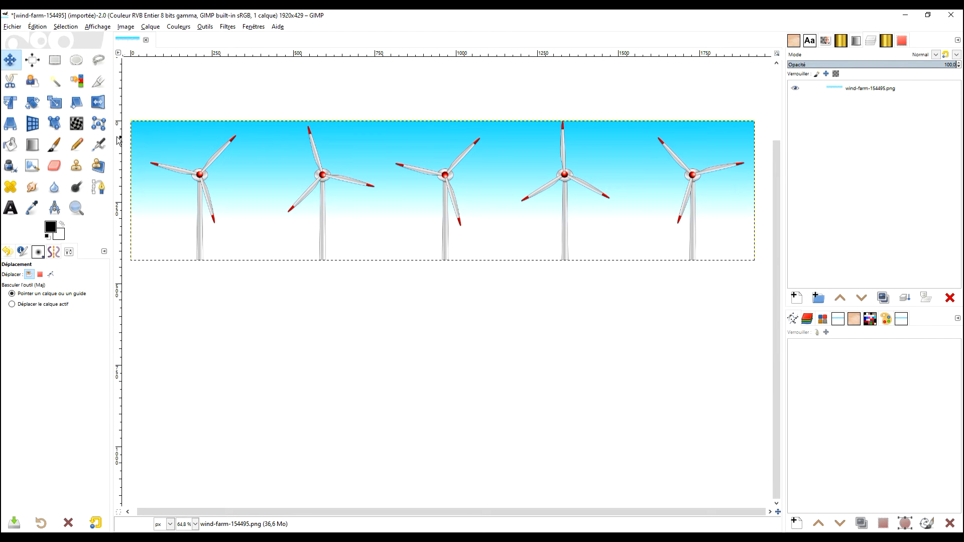
left_click(55, 59)
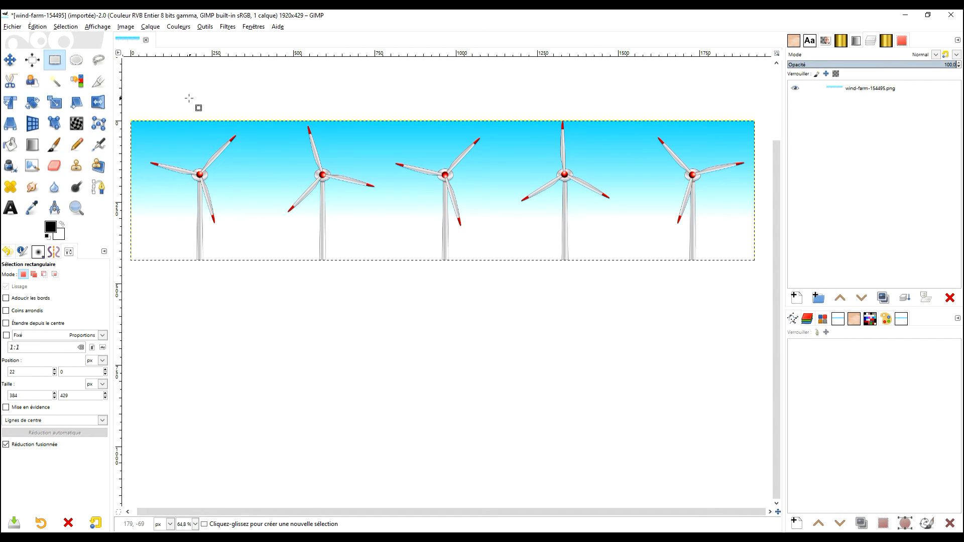
left_click_drag(137, 122, 272, 275)
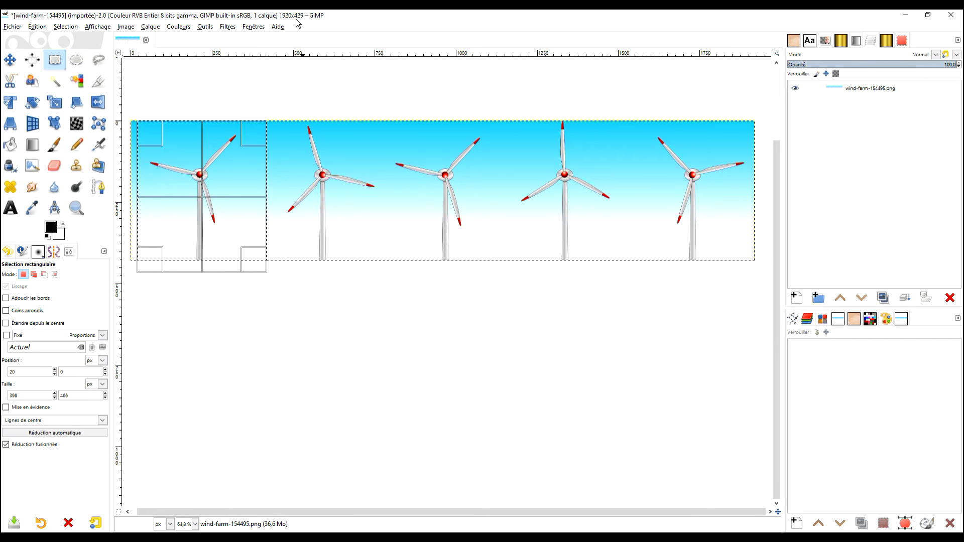
Set the rectangular selection's size to 384 px wide and 429 px high.
double_click(67, 397)
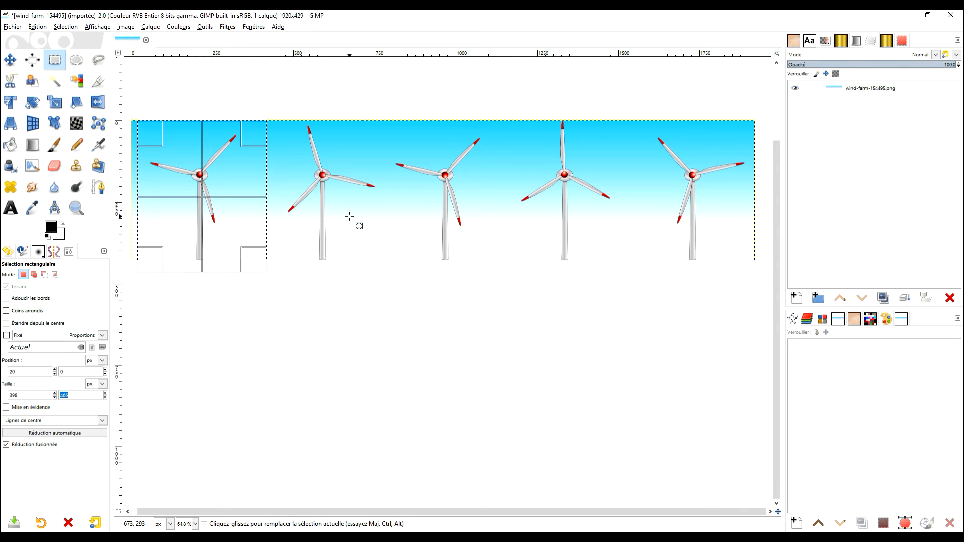
type("429")
key("Return")
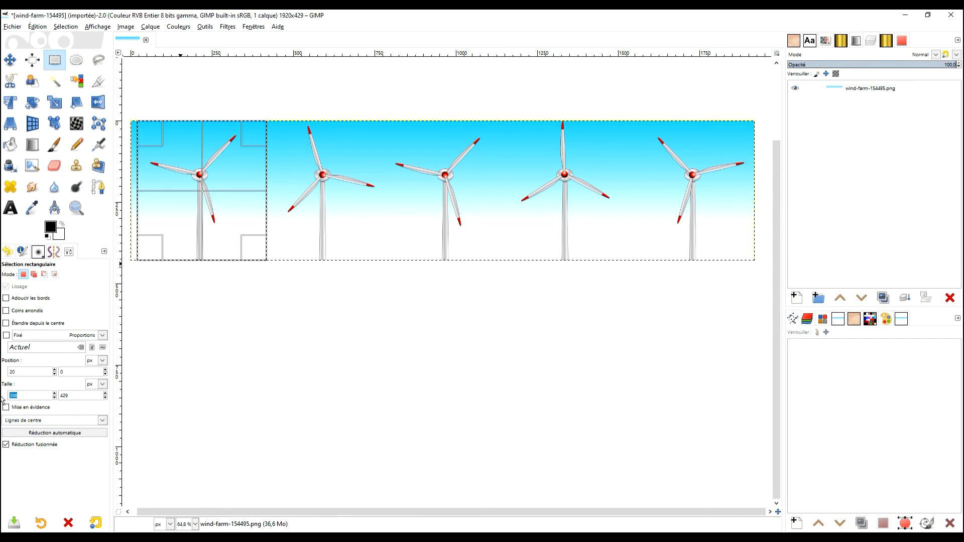
type("3")
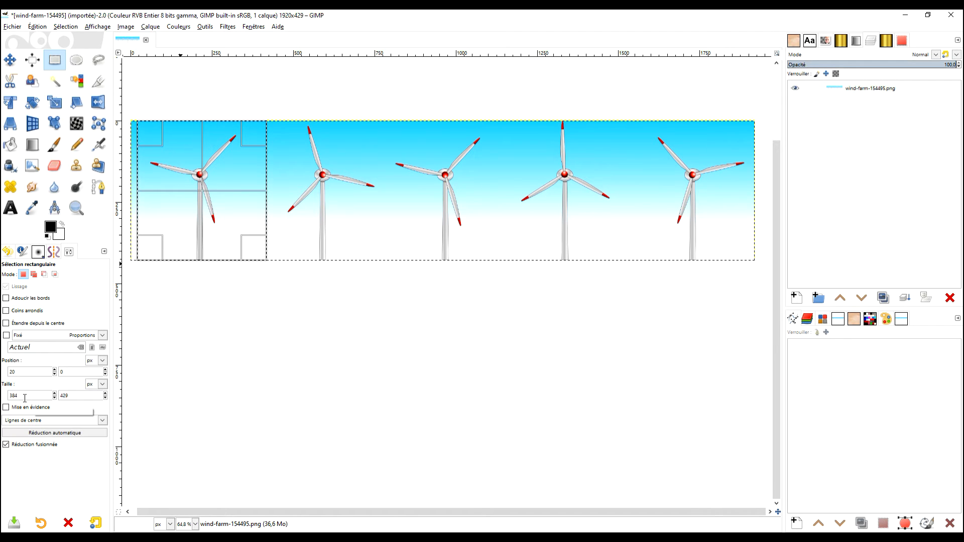
key("Return")
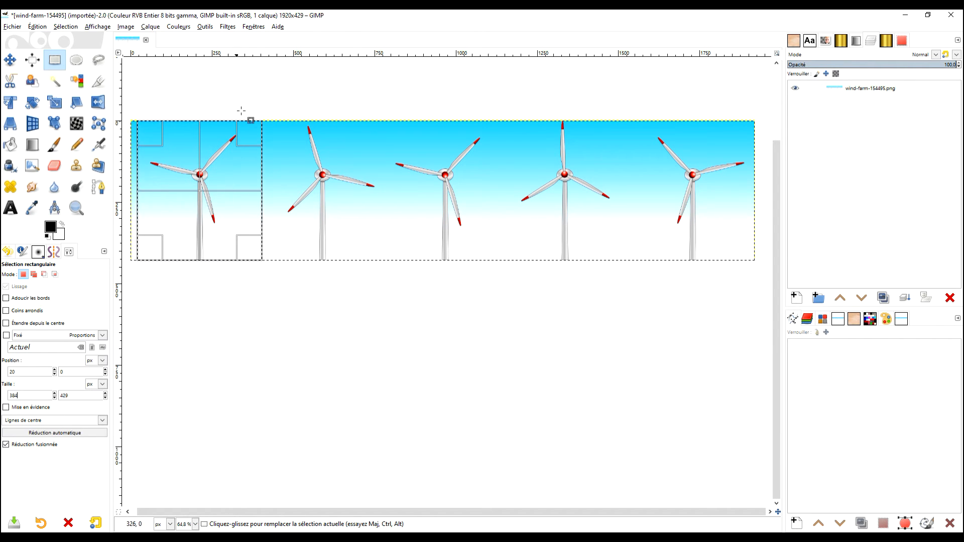
Try auto-shrinking the selection, and set its vertical position back to 0 and its height to 429 px.
left_click(59, 431)
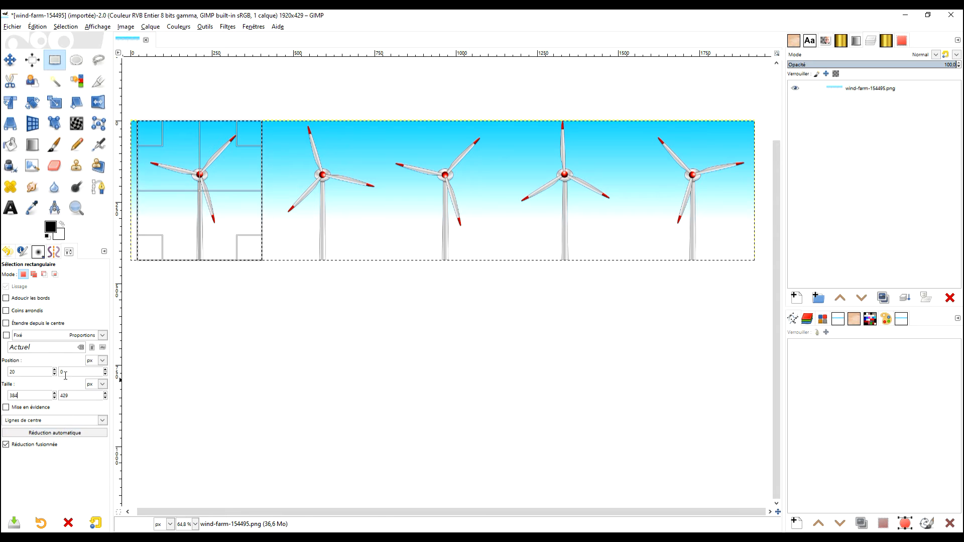
left_click(59, 433)
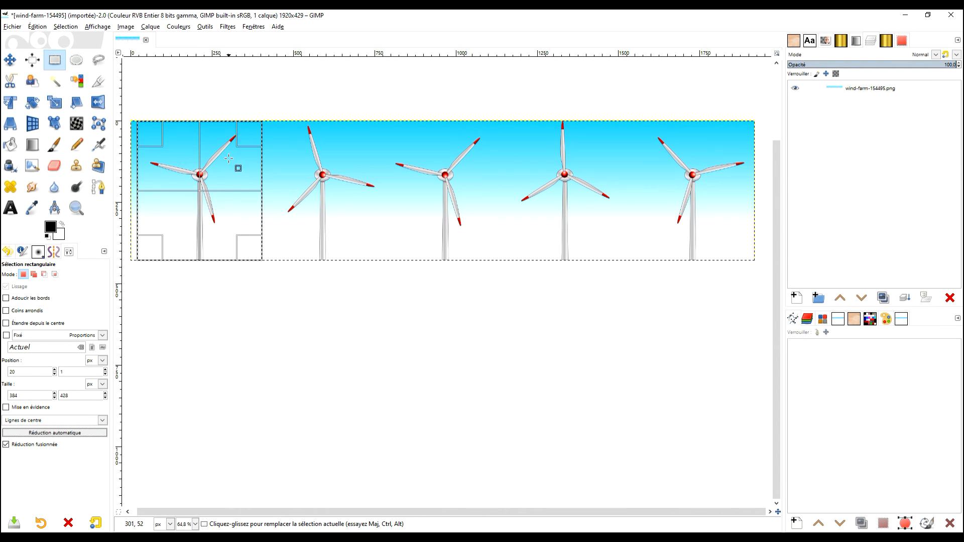
double_click(78, 374)
type("0")
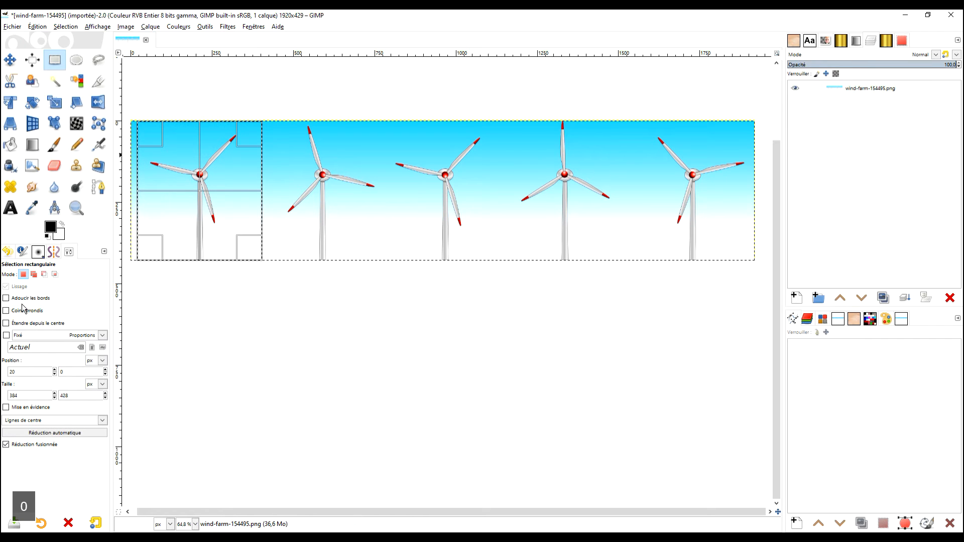
type("4")
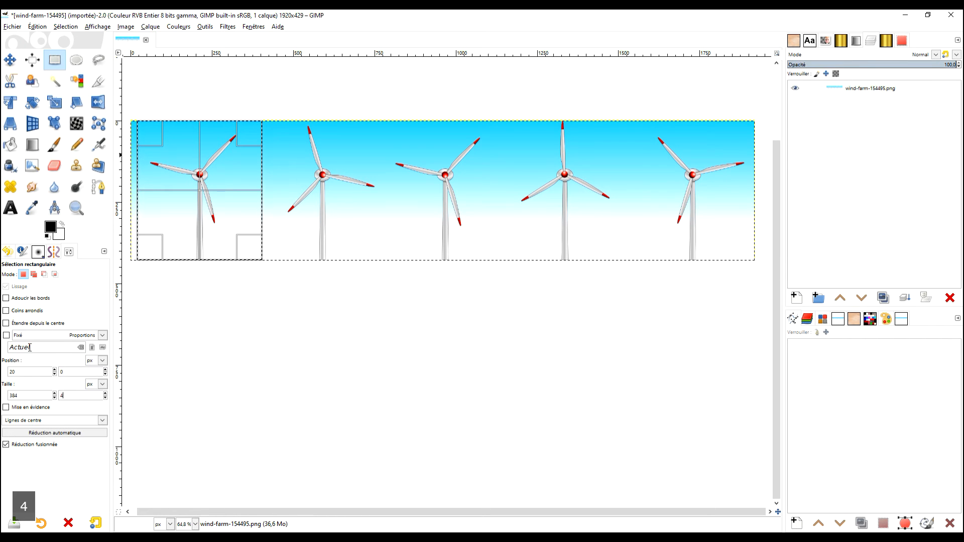
type("29")
key("Return")
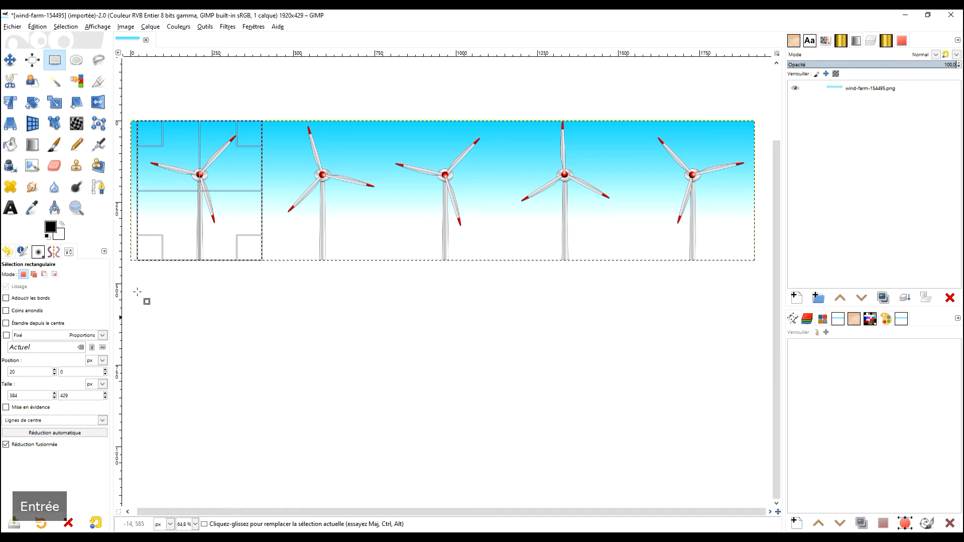
Move the selection to position 21, 0 so that its vertical centre line runs through the first turbine's hub.
mouse_move(210, 191)
left_mouse_down()
mouse_move(307, 189)
mouse_move(251, 202)
mouse_move(202, 193)
left_mouse_up()
scroll(174, 191, "up", 4)
scroll(255, 197, "down", 2)
left_click_drag(266, 216, 381, 270)
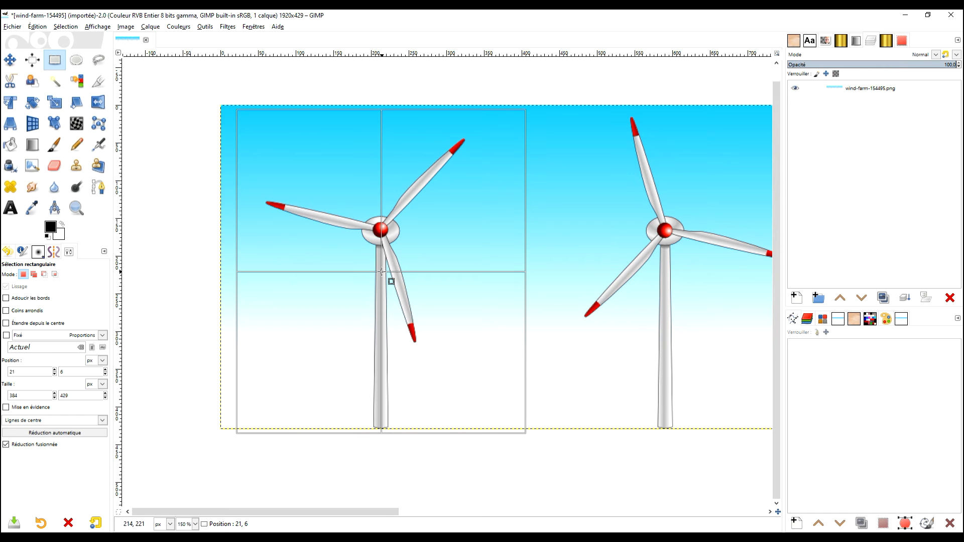
left_click_drag(381, 270, 381, 270)
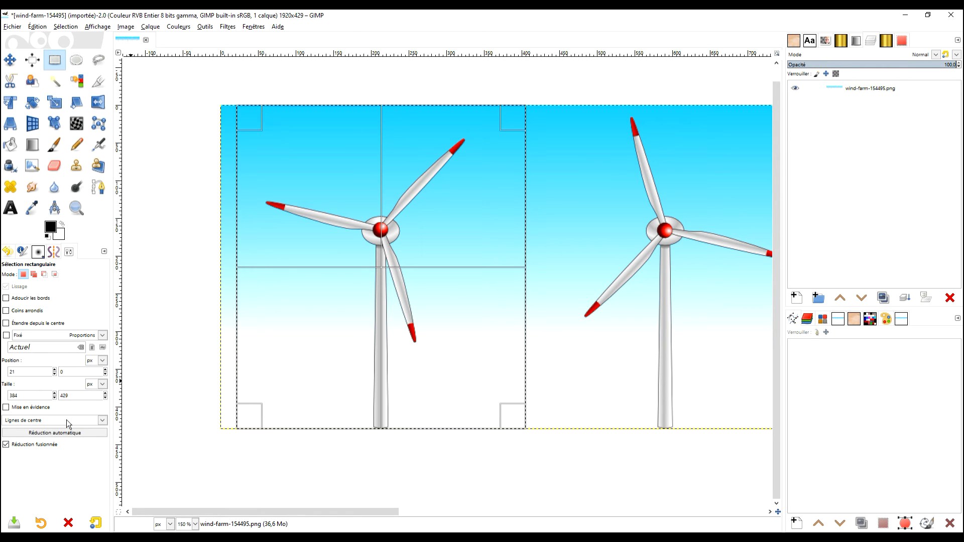
left_click(29, 424)
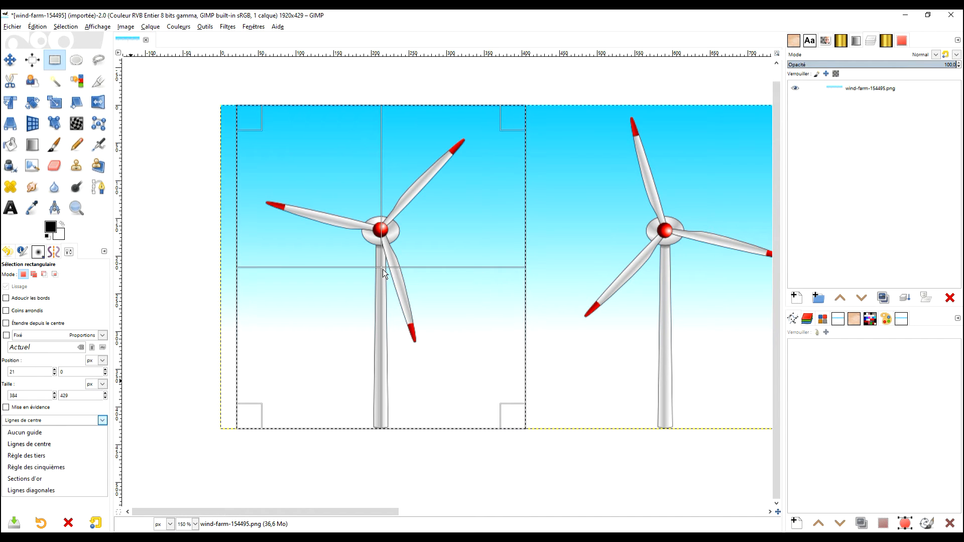
left_click(397, 281)
left_click_drag(394, 277, 391, 278)
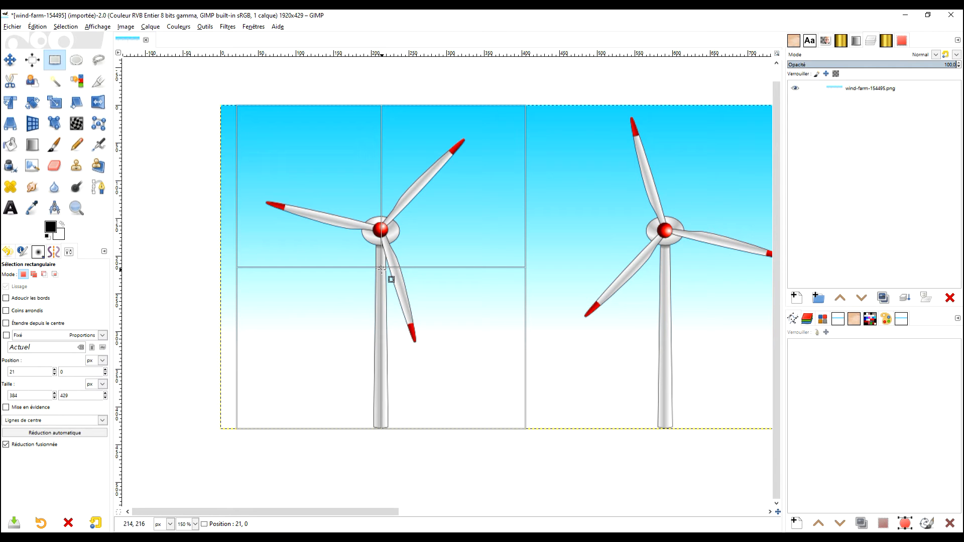
left_click_drag(391, 278, 391, 279)
Copy the selected turbine area from the wind-farm-154495.png layer and paste it as a new layer.
left_click(879, 91)
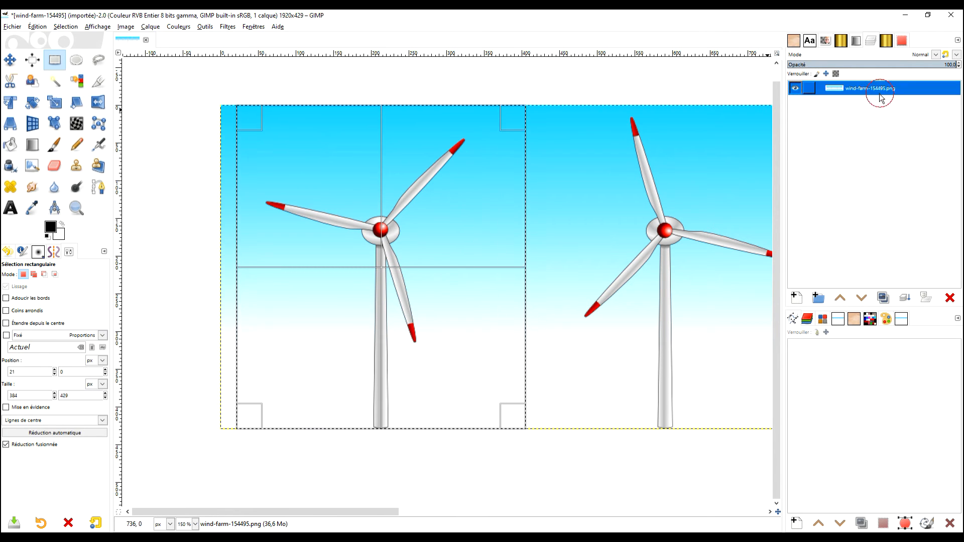
key("ctrl+c")
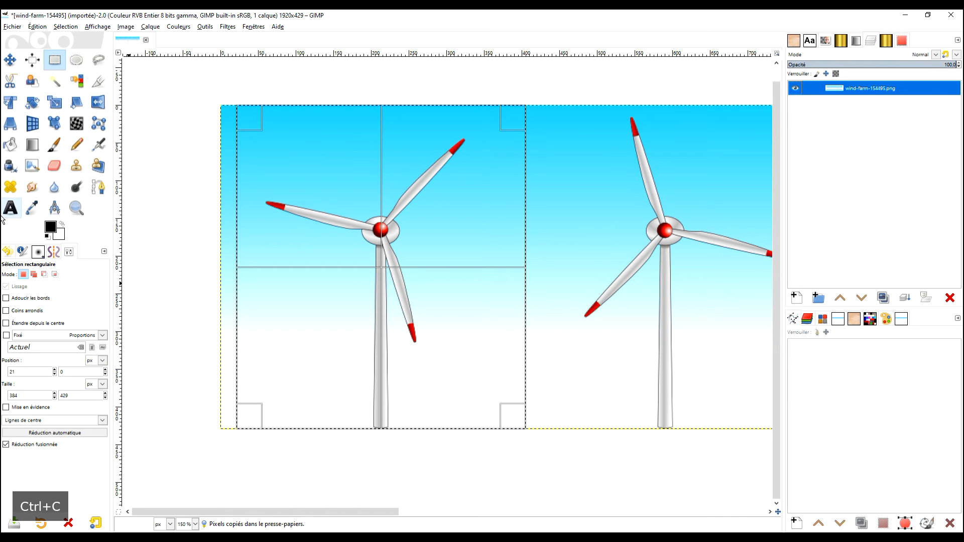
key("ctrl+v")
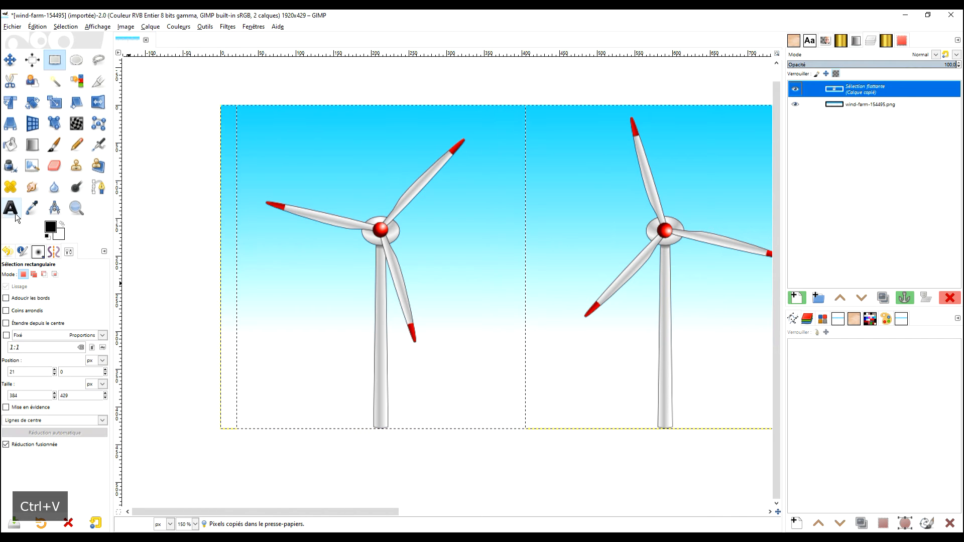
left_click(797, 298)
Rename the pasted first-turbine layer as #1.
left_click_drag(728, 291, 612, 295)
double_click(880, 90)
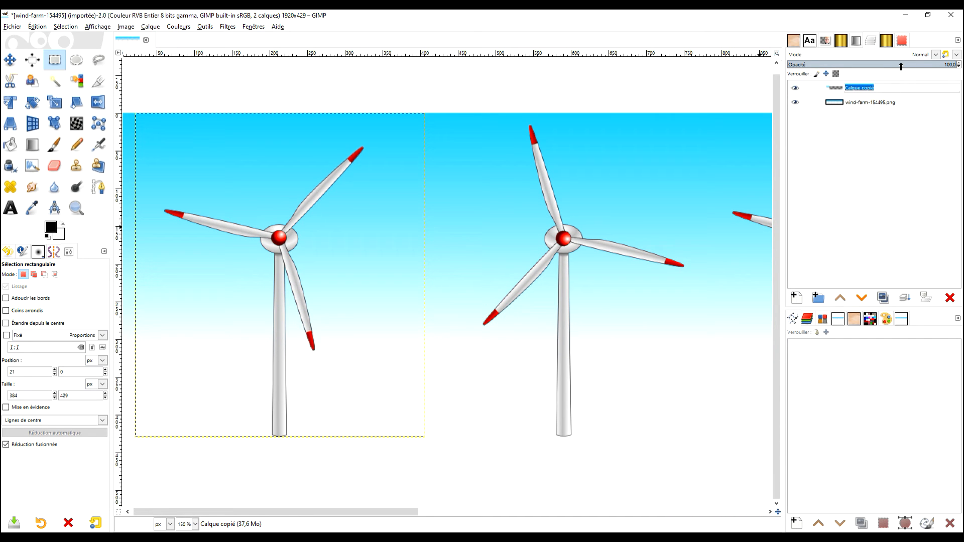
type("#1")
key("Return")
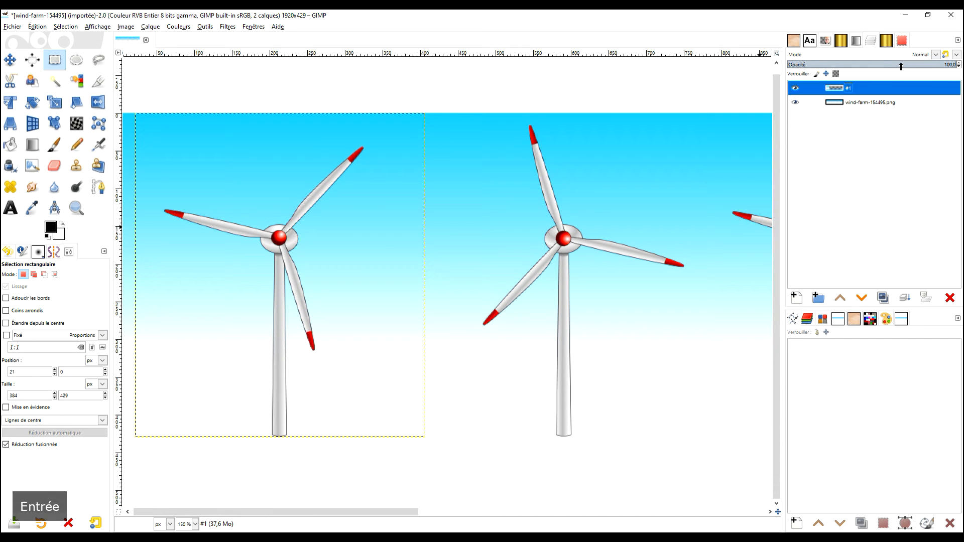
Create a selection from layer #1's alpha and move only the selection outline so that it is centred on the second turbine.
right_click(835, 89)
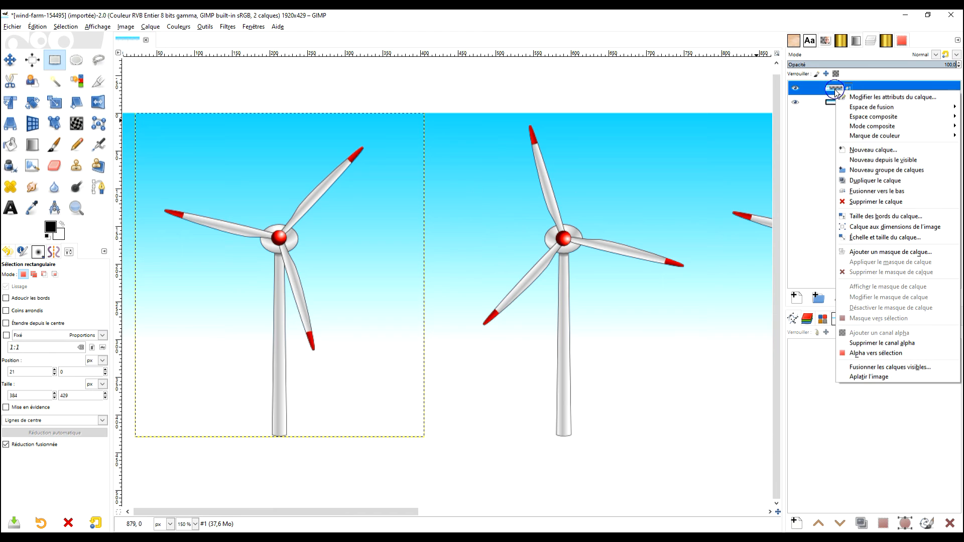
left_click(876, 352)
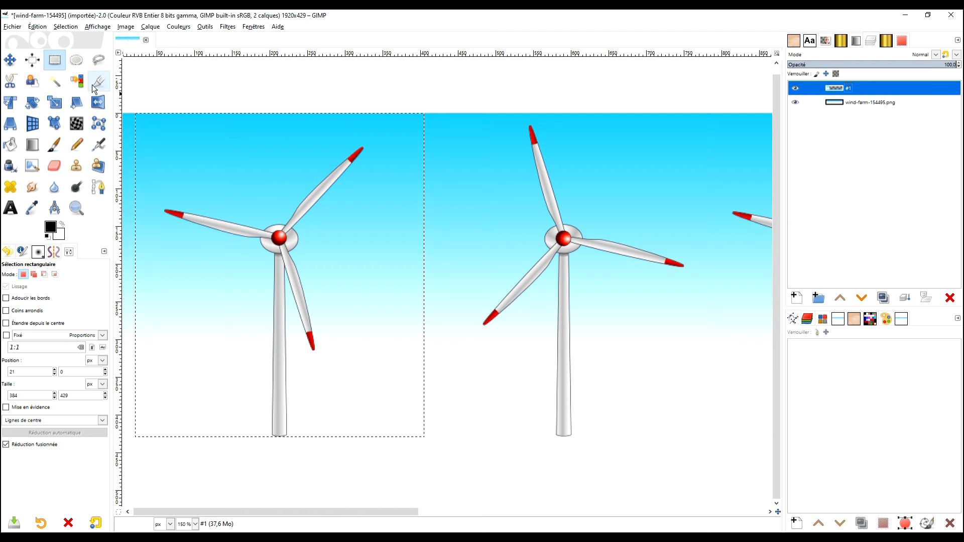
left_click(11, 61)
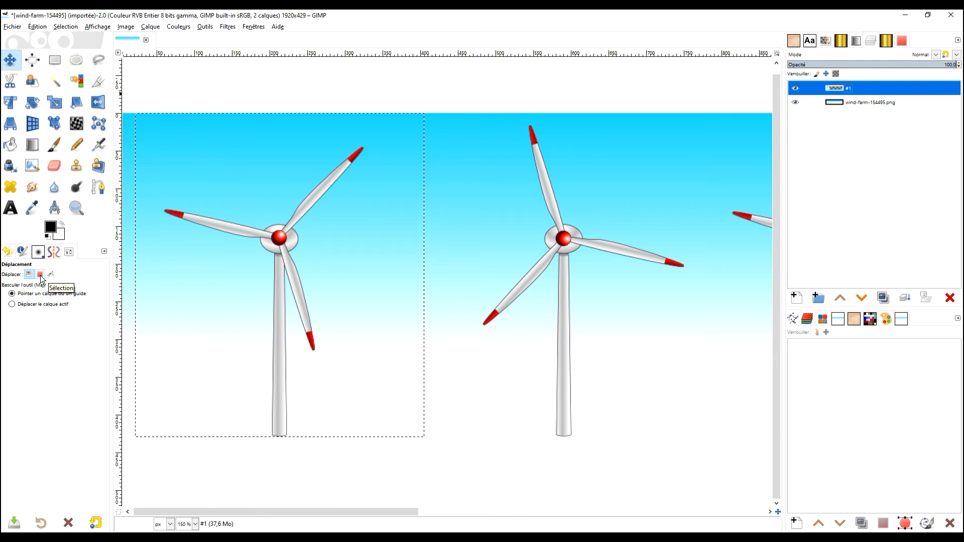
left_click(40, 275)
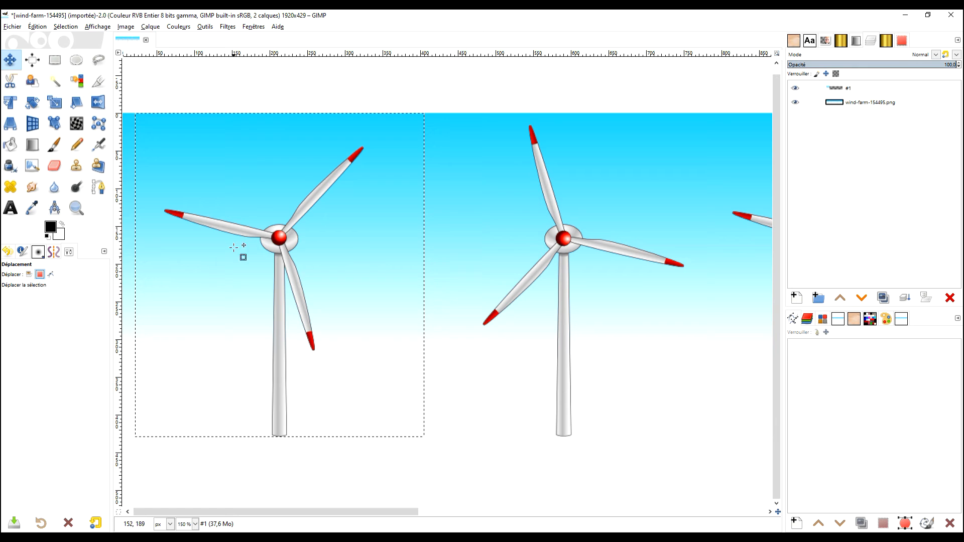
left_click_drag(275, 236, 563, 249)
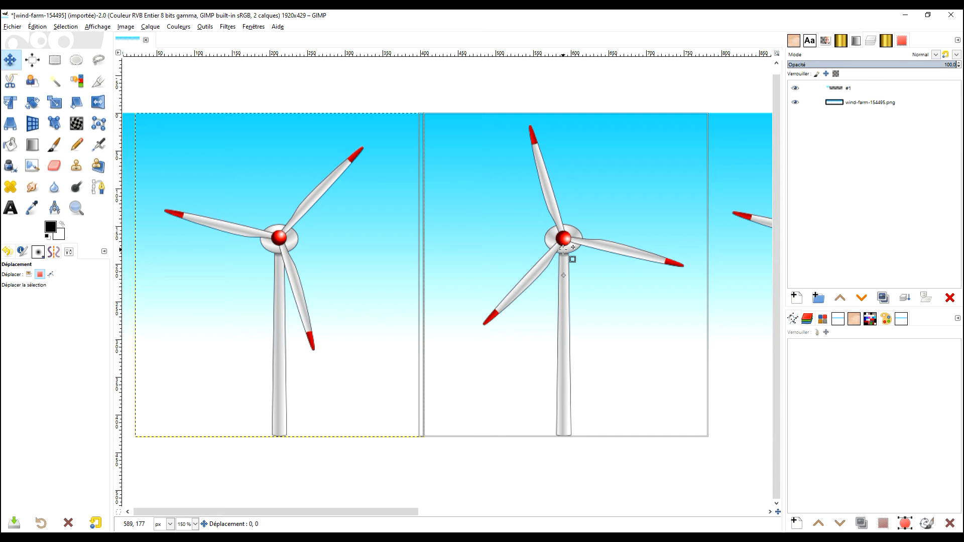
left_click_drag(563, 249, 563, 250)
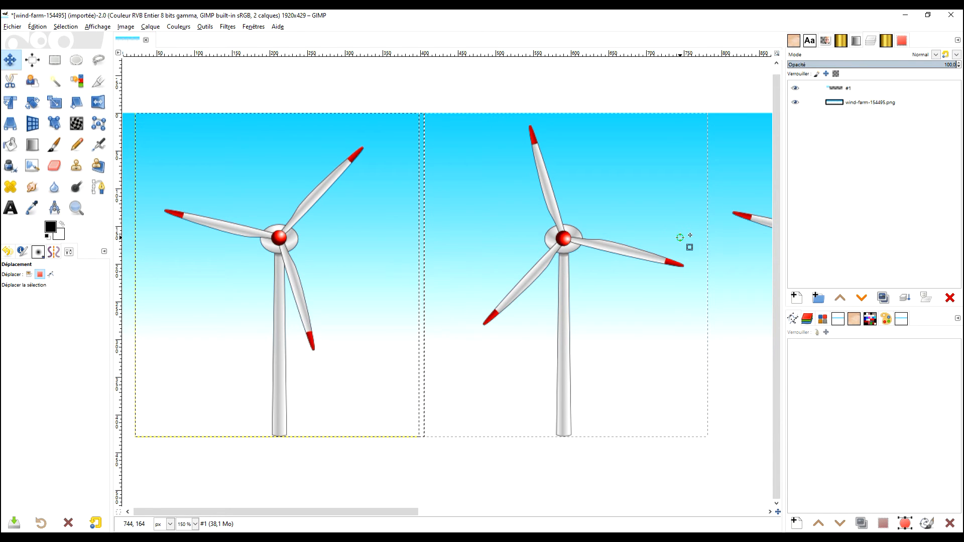
Copy the selected second-turbine area from the wind-farm-154495.png layer and paste it as a new layer.
scroll(507, 239, "right", 5)
left_click(879, 100)
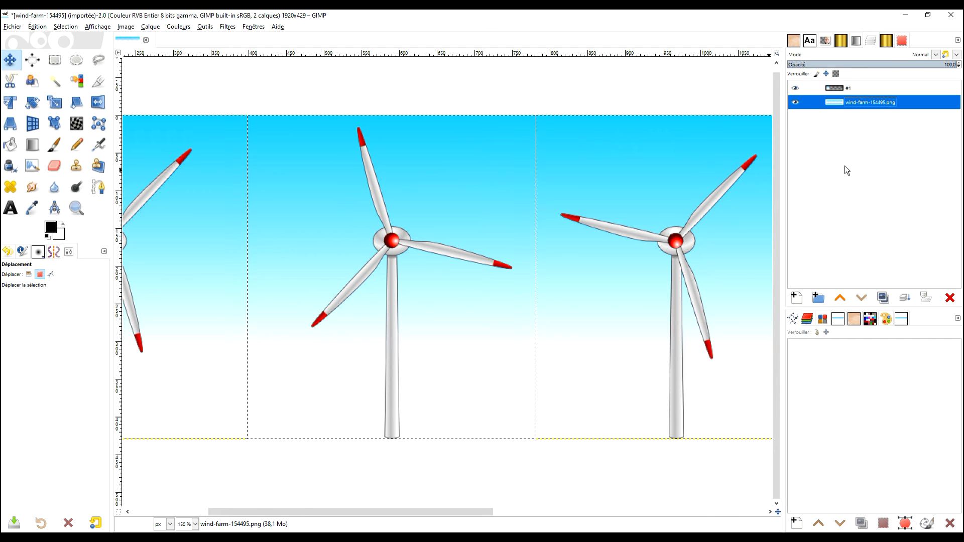
key("ctrl+c")
key("ctrl+v")
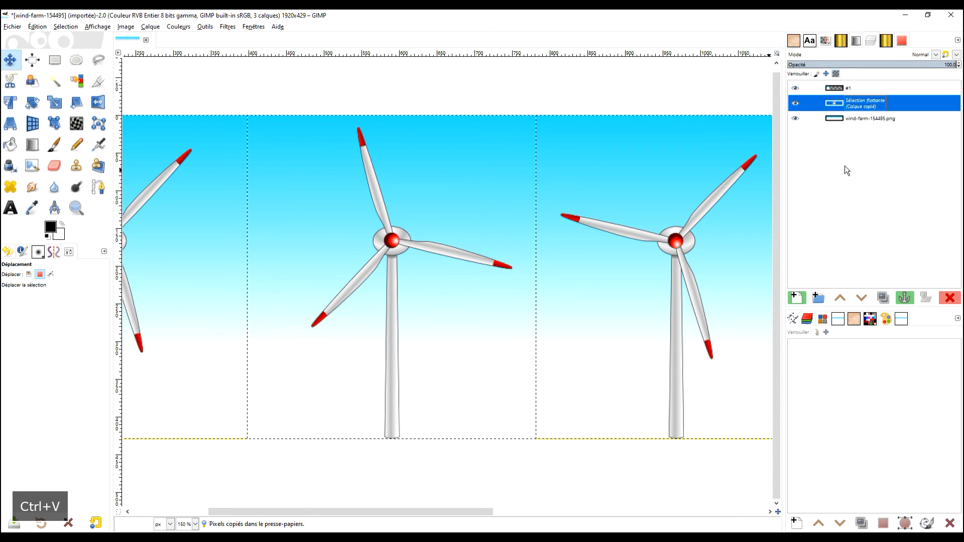
left_click(797, 300)
Create a selection from the second-turbine layer's alpha and move only the selection outline so that it is centred on the third turbine.
left_click_drag(711, 190, 549, 198)
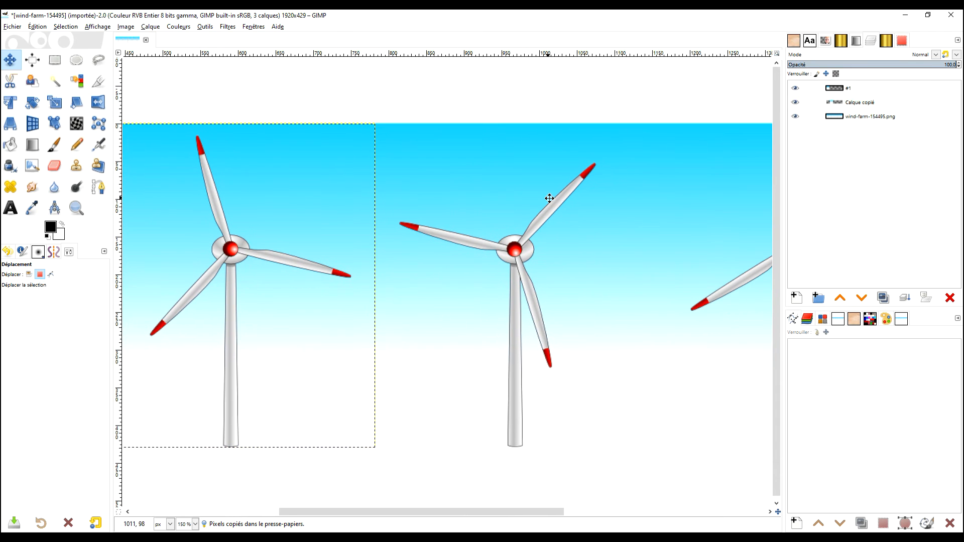
right_click(865, 104)
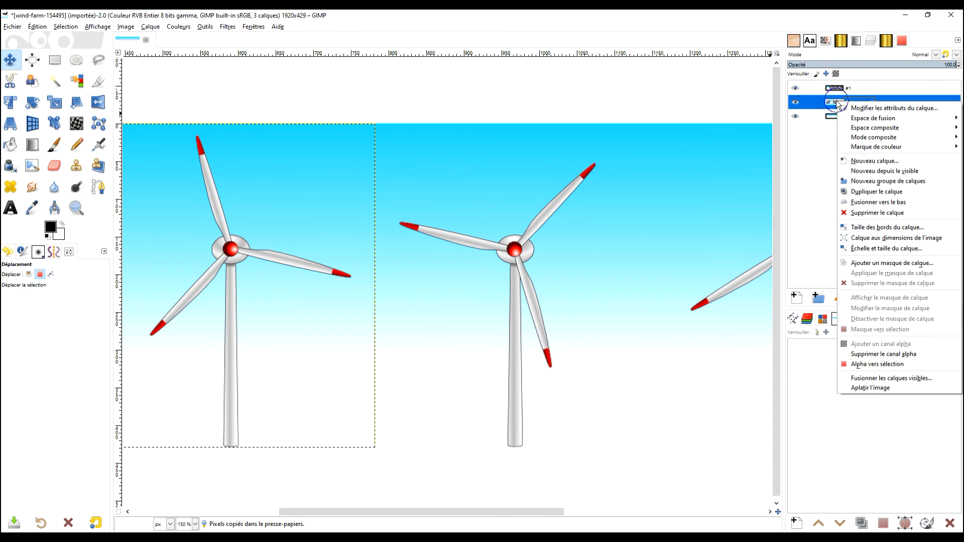
left_click(889, 364)
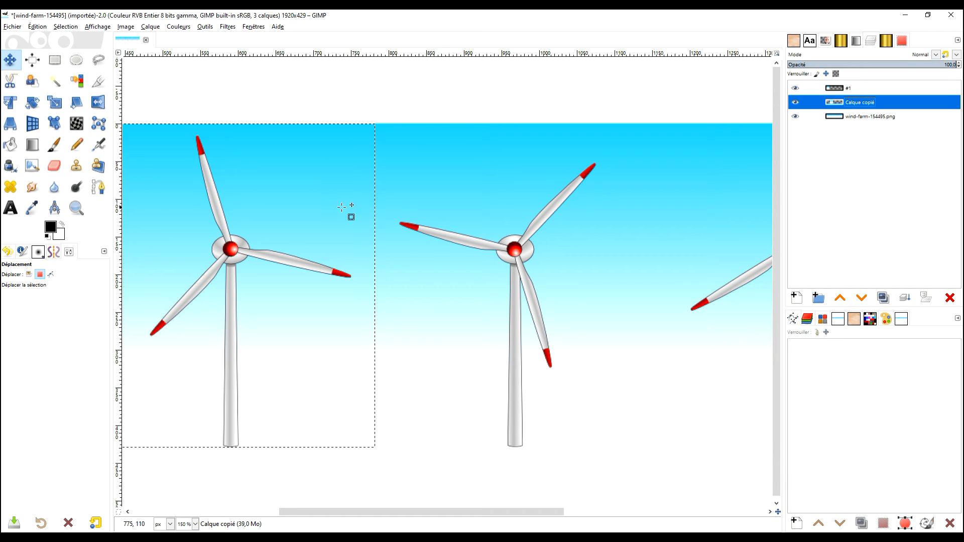
left_click_drag(224, 271, 565, 274)
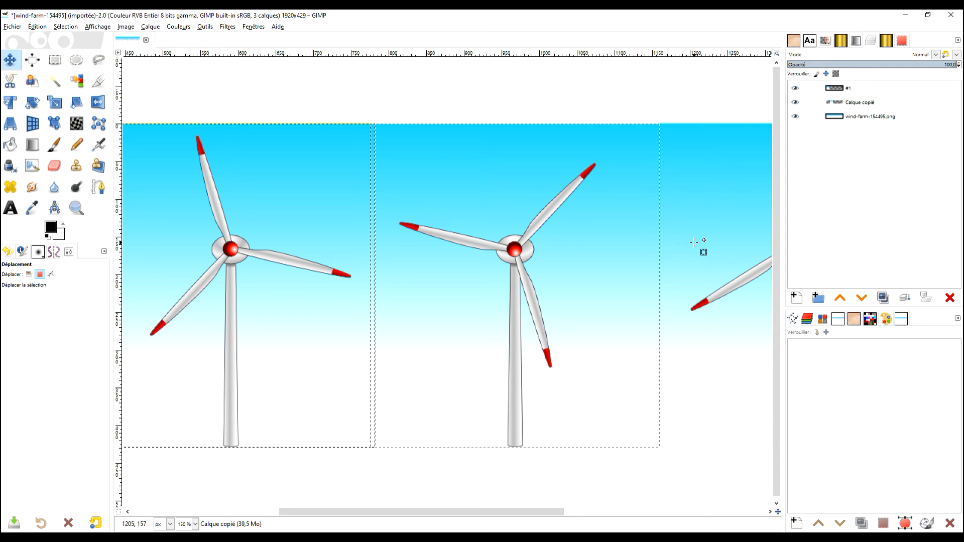
Copy the selected third-turbine area from the wind-farm-154495.png layer and paste it as a new layer.
left_click(854, 116)
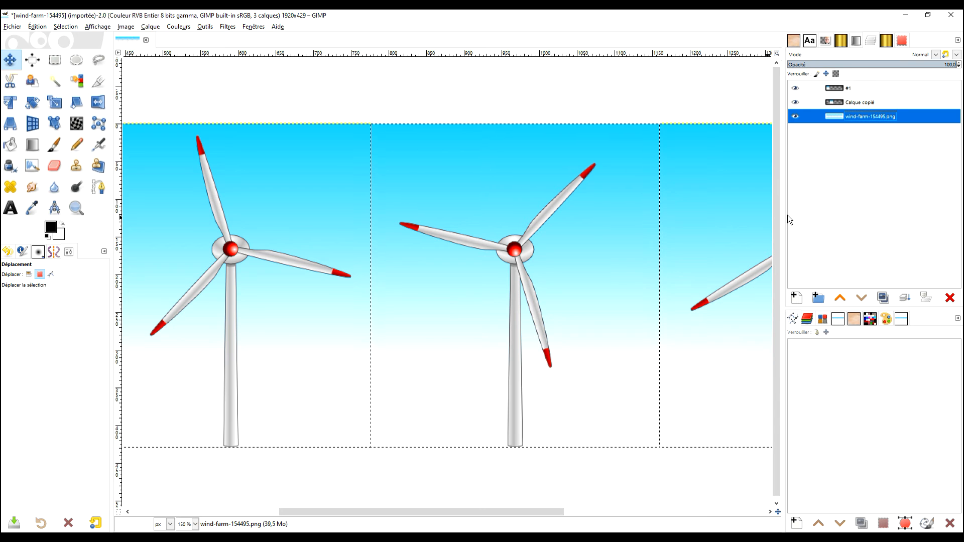
key("ctrl+c")
key("ctrl+v")
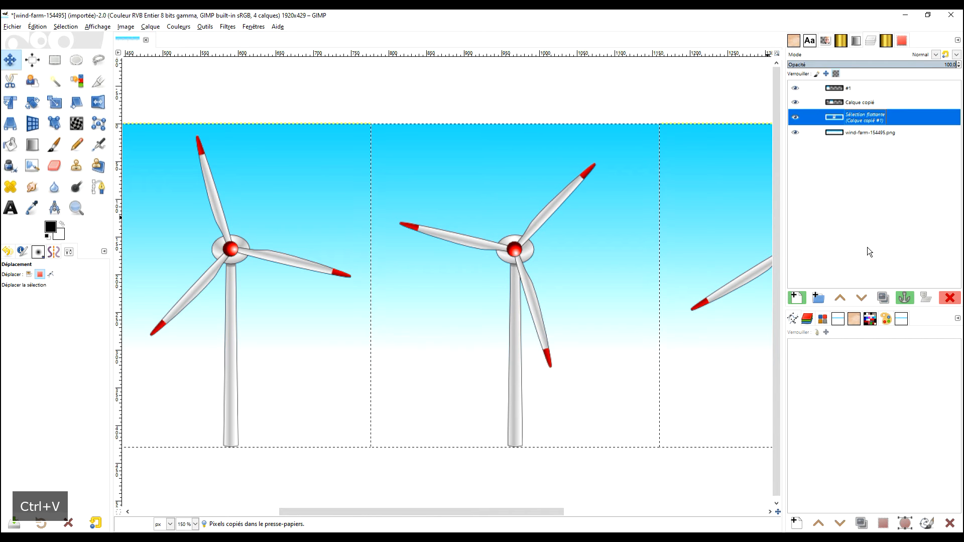
left_click(796, 298)
Create a selection from the third-turbine layer's alpha and move only the selection outline so that it is centred on the fourth turbine.
left_click_drag(694, 258, 394, 271)
right_click(891, 116)
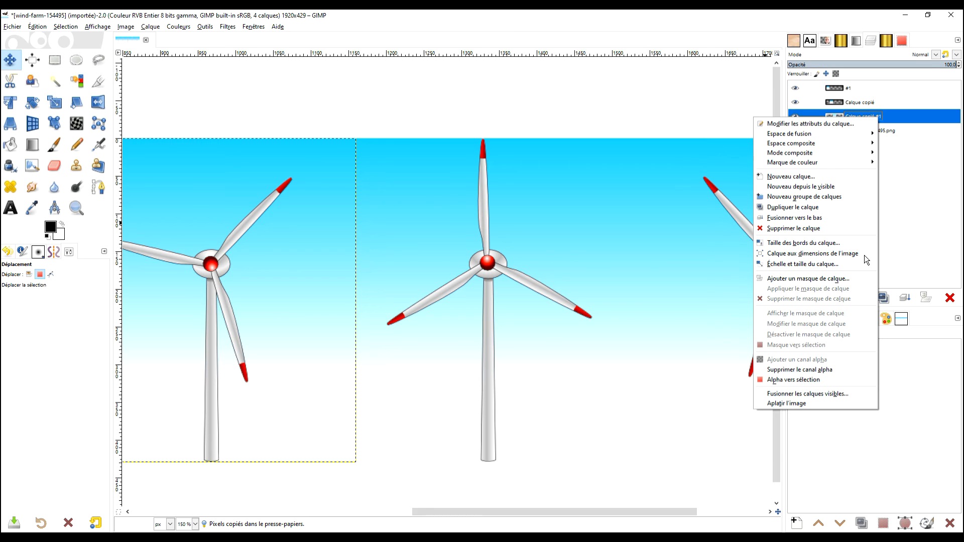
left_click(830, 371)
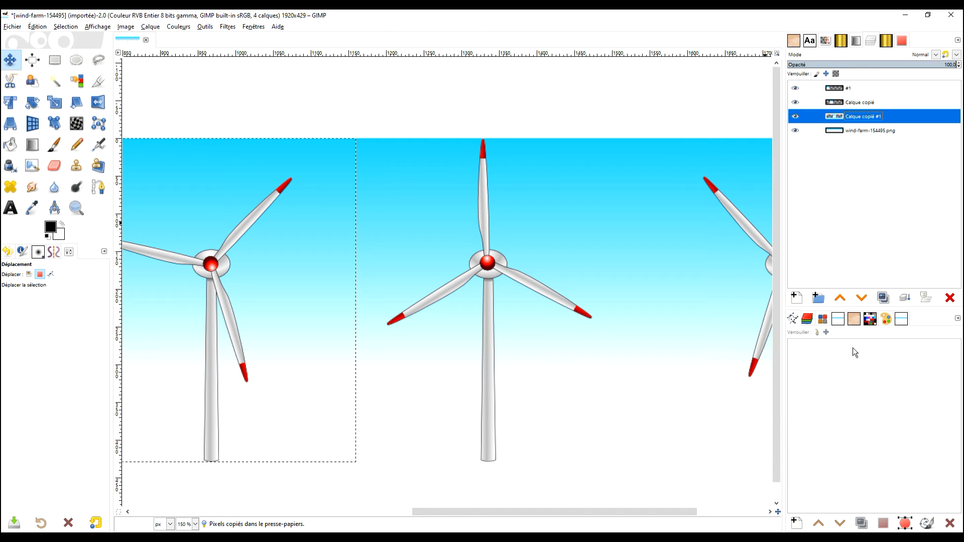
left_click(10, 59)
left_click_drag(206, 267, 487, 267)
left_click_drag(487, 268, 486, 268)
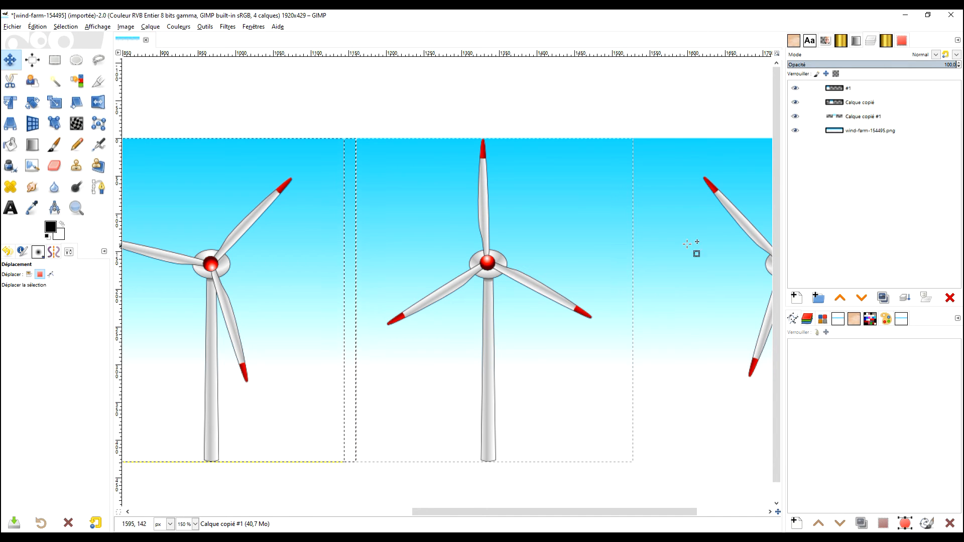
Copy the selected fourth-turbine area from the wind-farm-154495.png layer and paste it as a new layer.
left_click(871, 131)
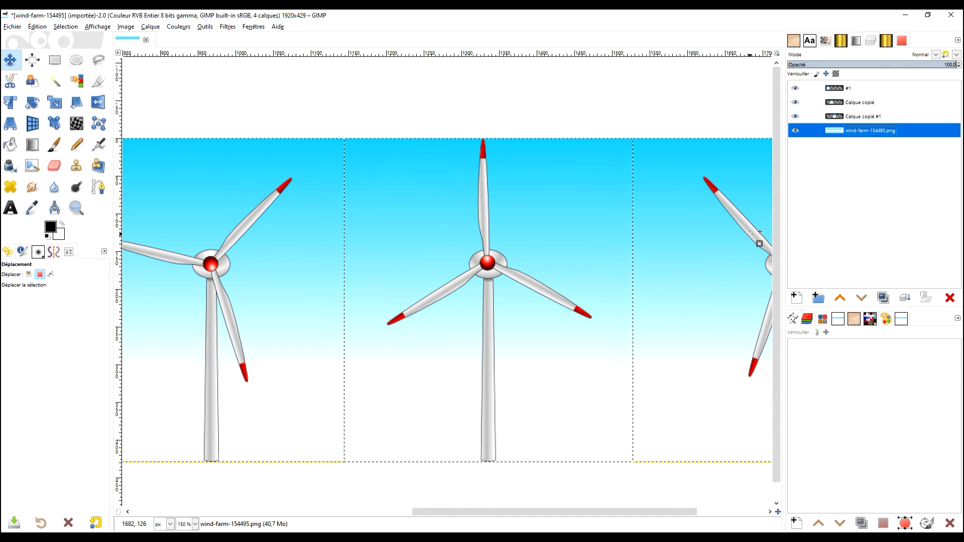
key("ctrl+c")
key("ctrl+v")
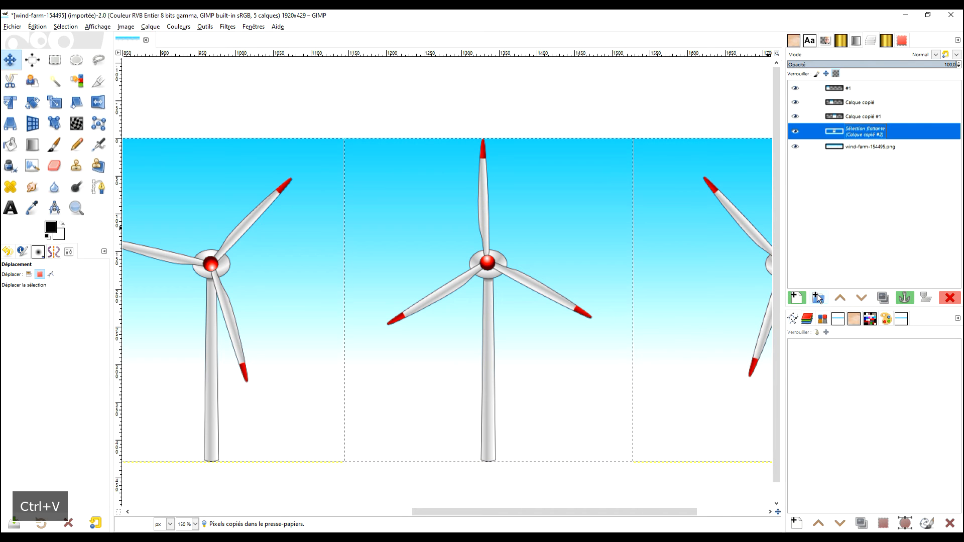
left_click(796, 296)
Create a selection from the fourth-turbine layer's alpha and move only its outline by 392, 0 so that it is centred on the fifth turbine.
left_click_drag(719, 280, 655, 280)
scroll(655, 279, "right", 5)
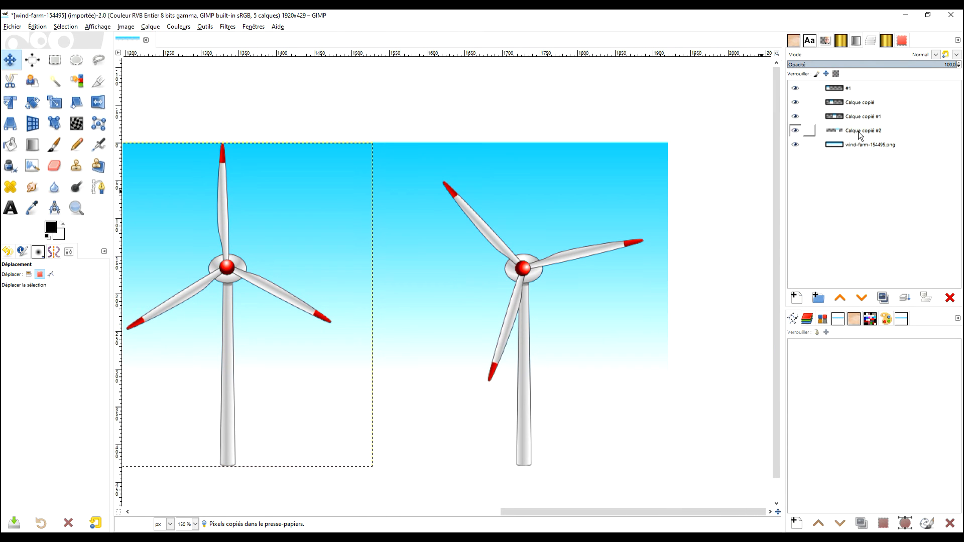
left_click(874, 144)
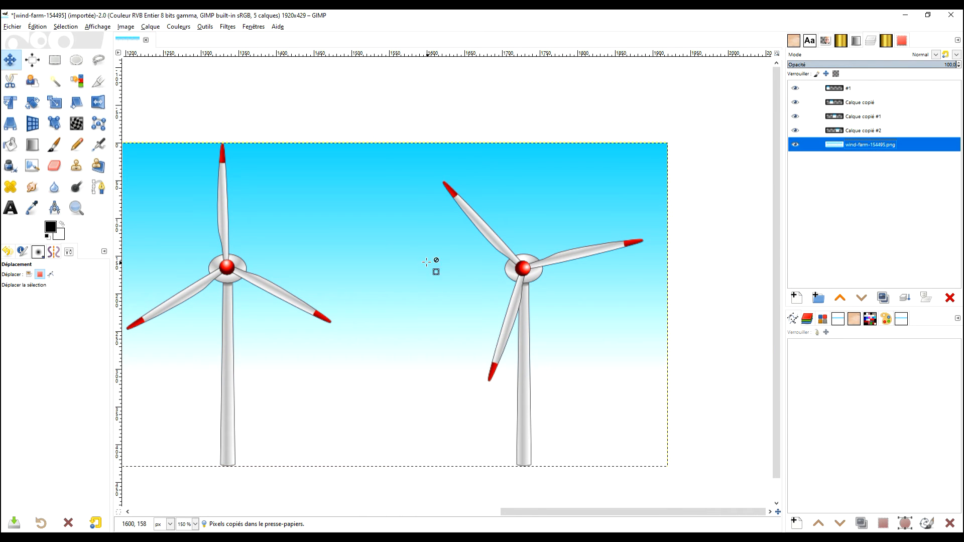
right_click(840, 130)
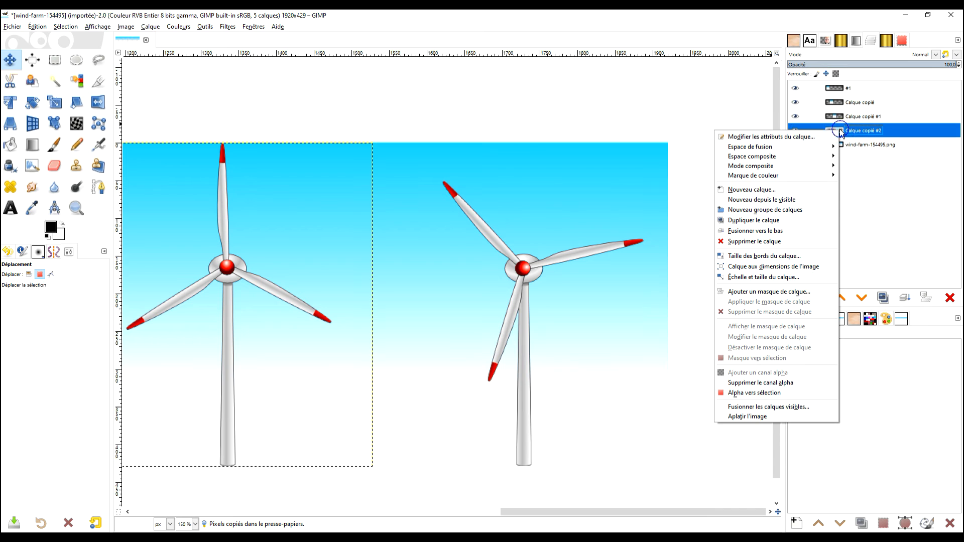
left_click(772, 393)
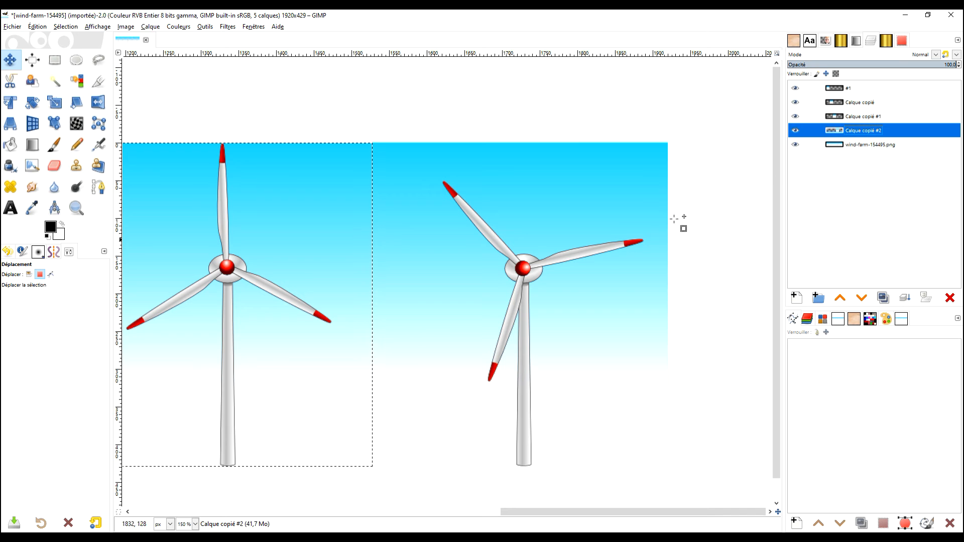
left_click(869, 145)
left_click_drag(264, 278, 524, 274)
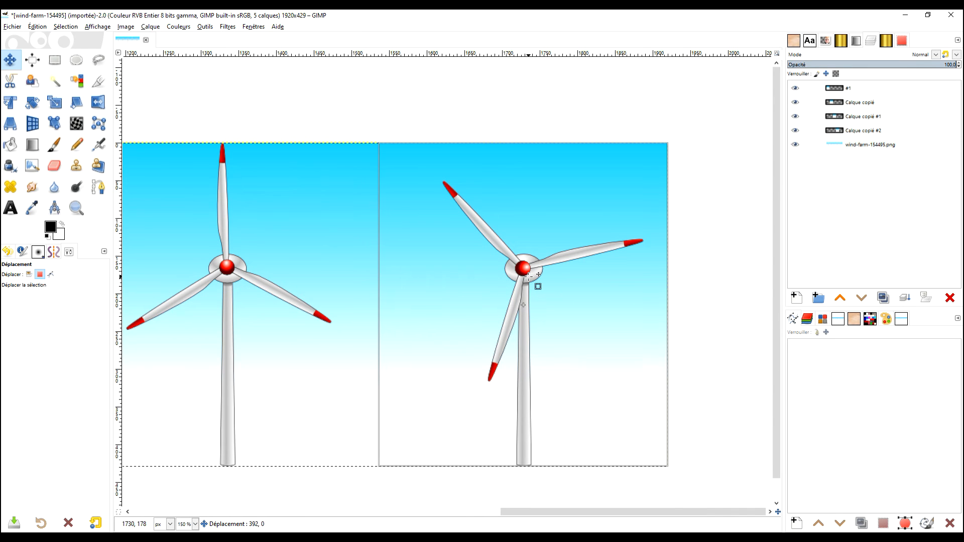
left_click_drag(528, 276, 528, 275)
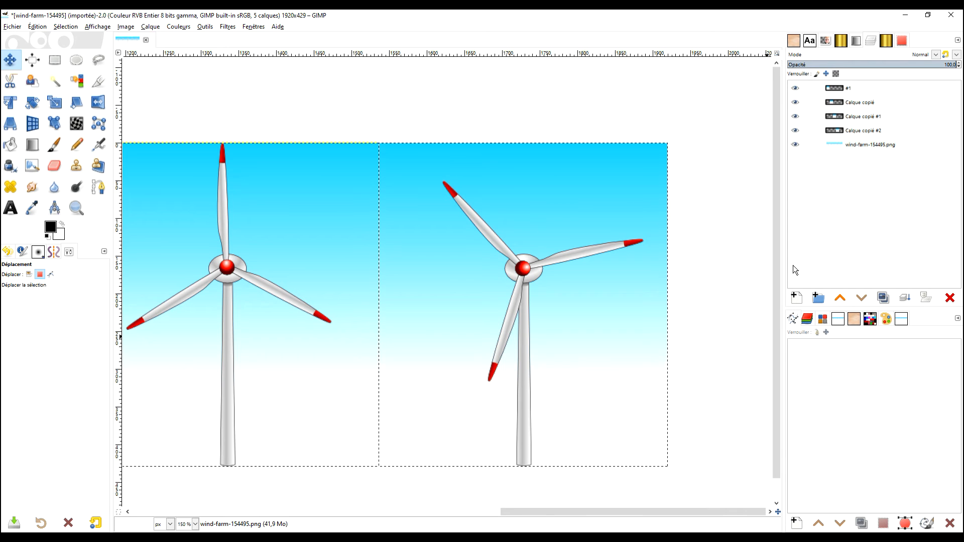
Copy the selected fifth-turbine area from the wind-farm-154495.png layer and paste it as a new layer.
left_click(809, 145)
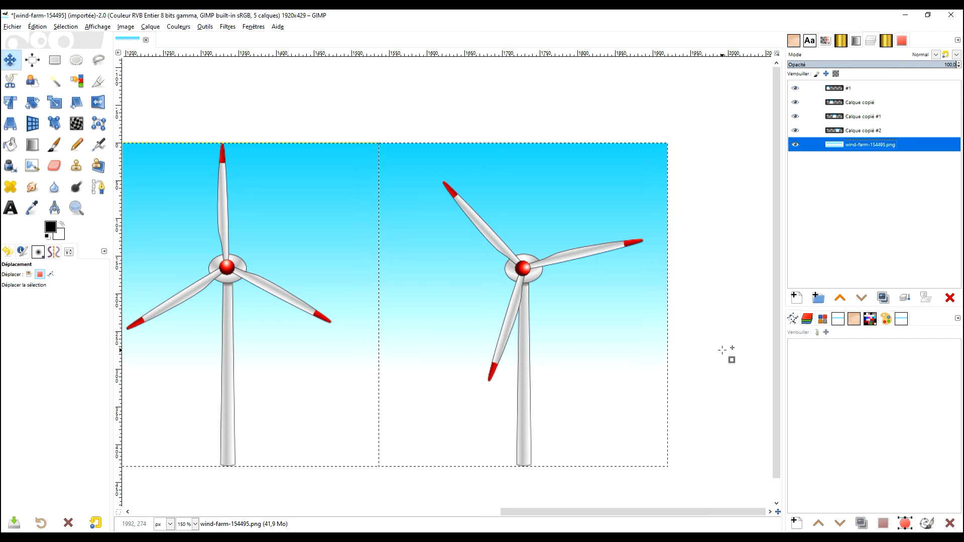
key("ctrl+c")
key("ctrl+v")
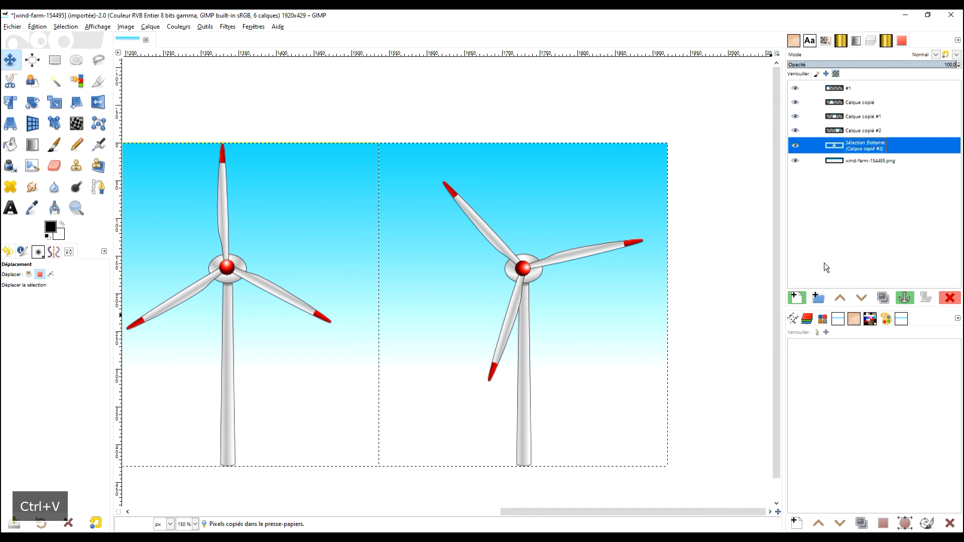
left_click(796, 298)
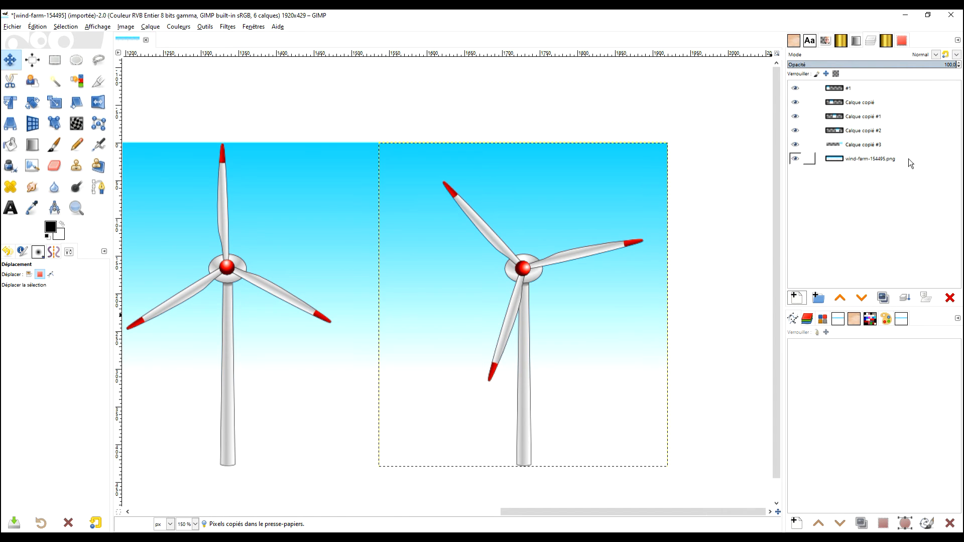
Hide the original wind-farm-154495.png layer to check the five turbine copies, and delete that original layer.
left_click(795, 158)
scroll(699, 262, "down", 3)
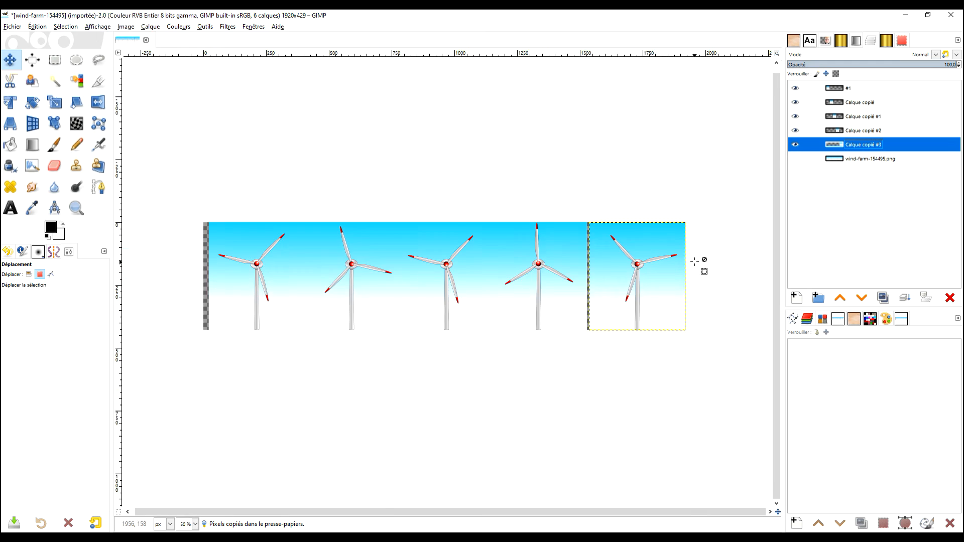
scroll(696, 257, "up", 1)
scroll(700, 254, "down", 1)
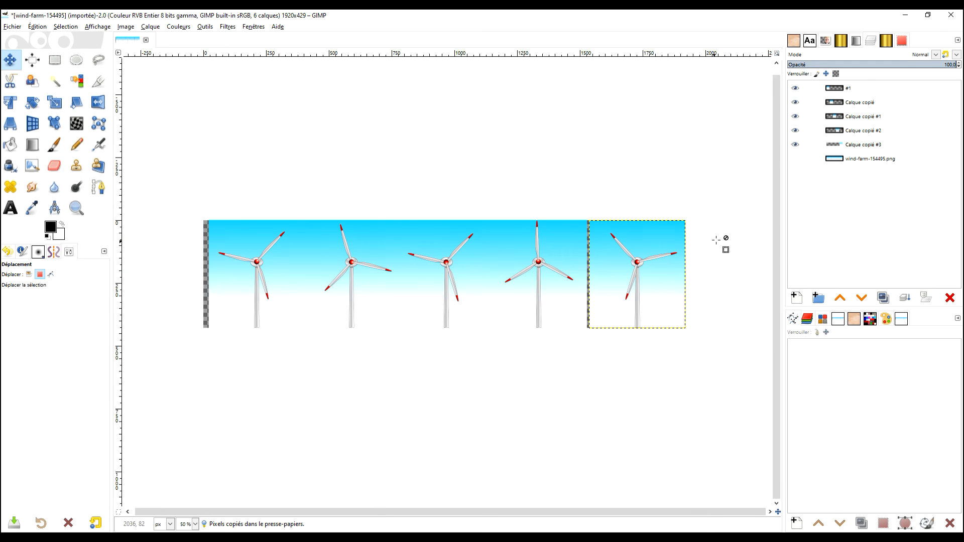
left_click(873, 158)
left_click(950, 298)
Select all five turbine layers with the Alignment tool and centre them horizontally relative to the image.
left_click(872, 144)
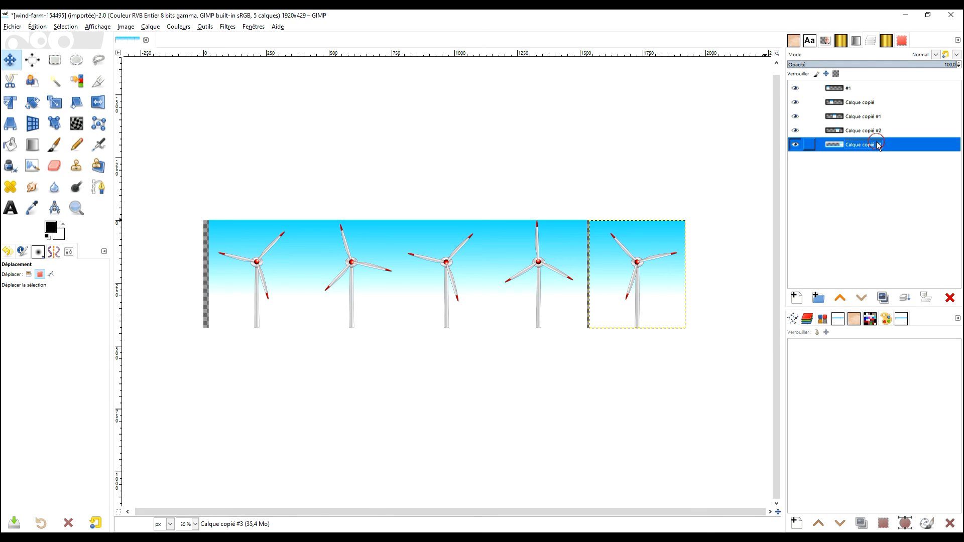
left_click(36, 64)
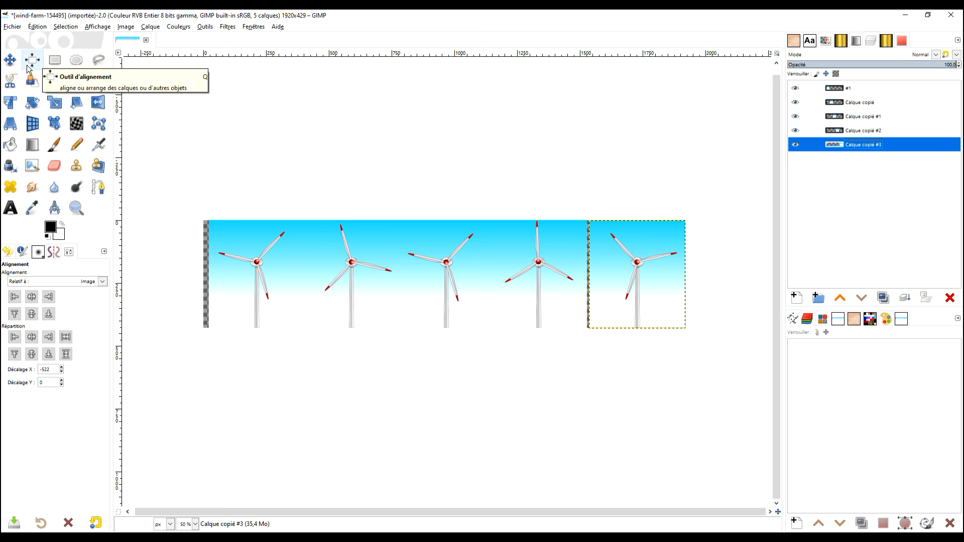
left_click(19, 62)
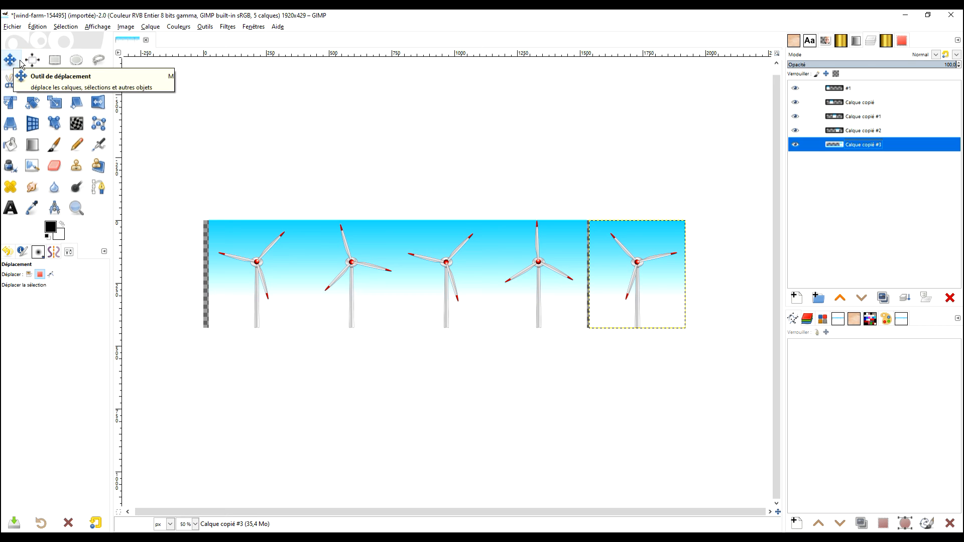
left_click(29, 275)
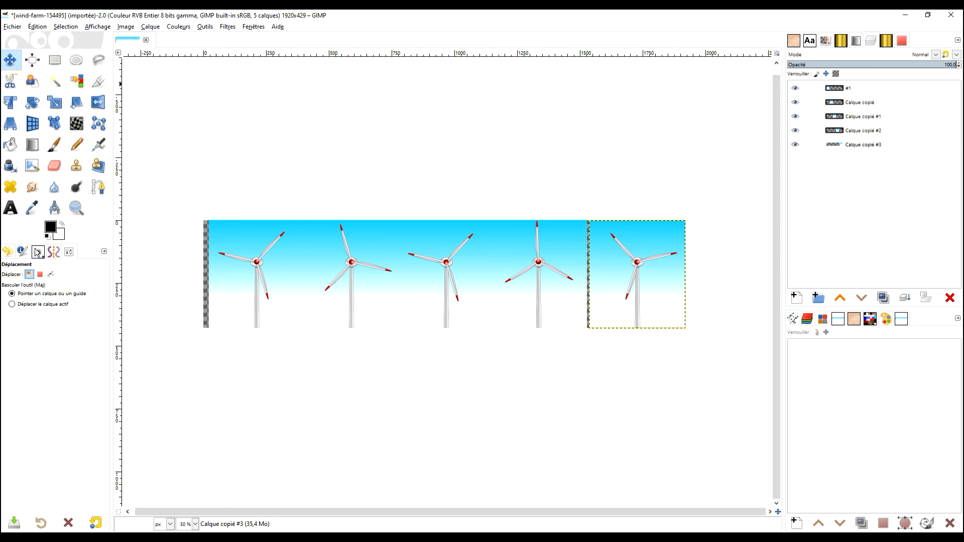
left_click(32, 60)
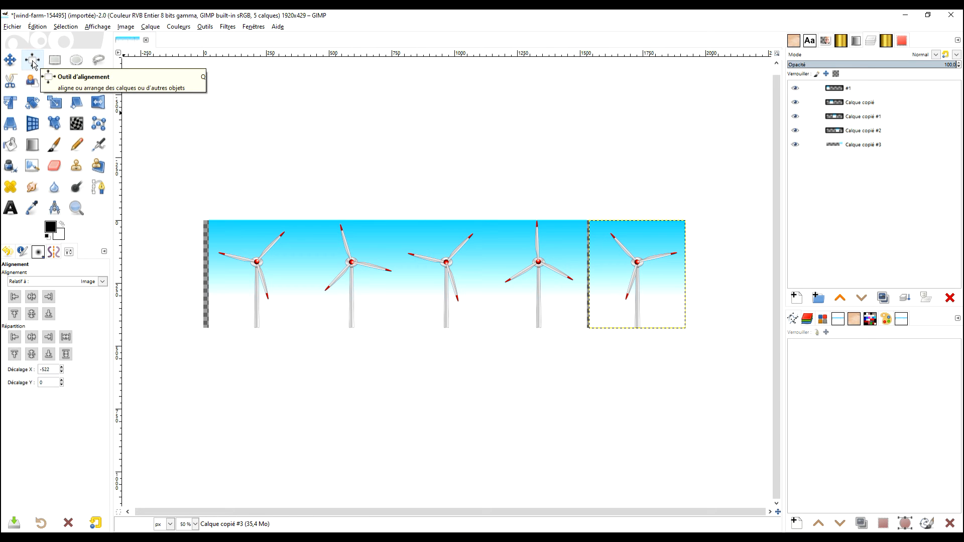
left_click_drag(175, 202, 754, 387)
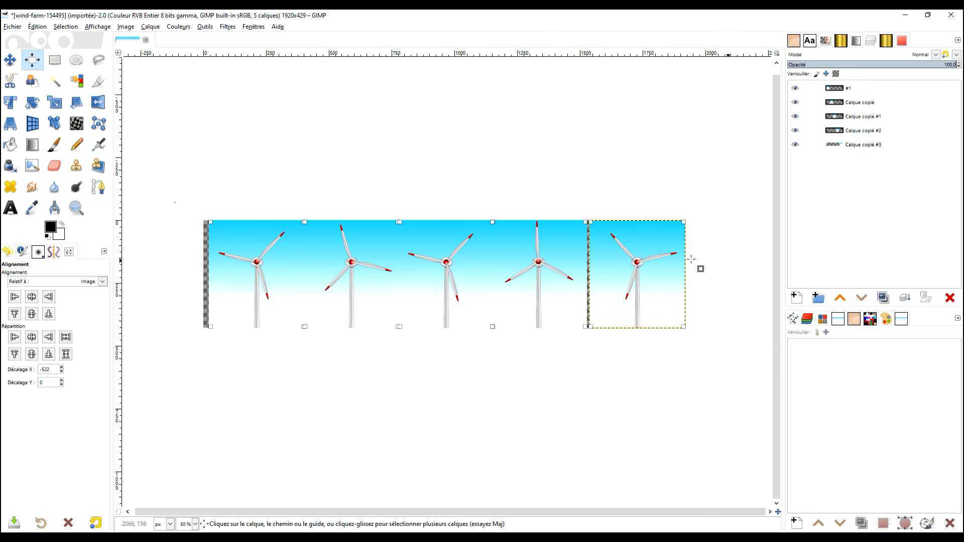
left_click(31, 298)
key("1")
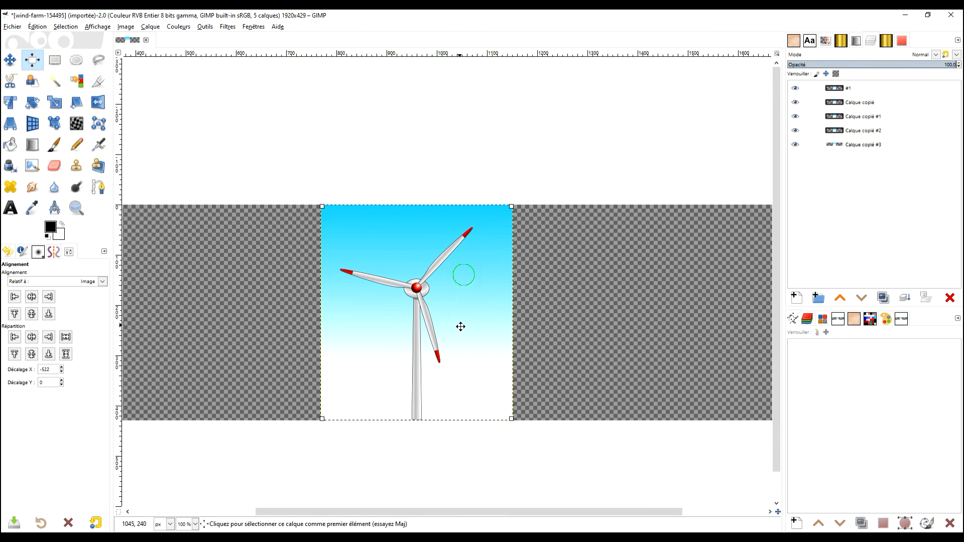
Lower the opacity of the upper four turbine layers to roughly half and check how the stacked towers and hubs line up.
left_click(831, 89)
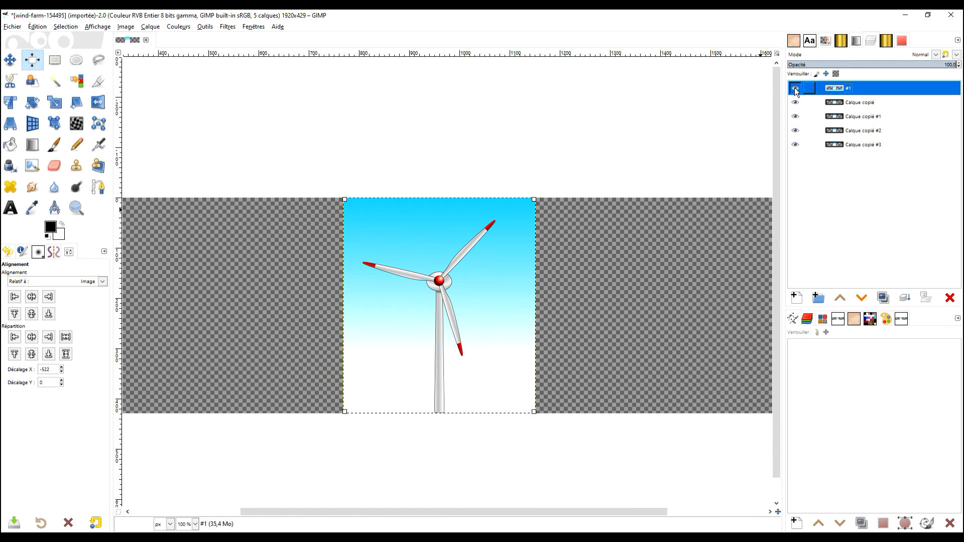
left_click(852, 68)
left_click(847, 103)
left_click(863, 68)
left_click(847, 117)
left_click(876, 66)
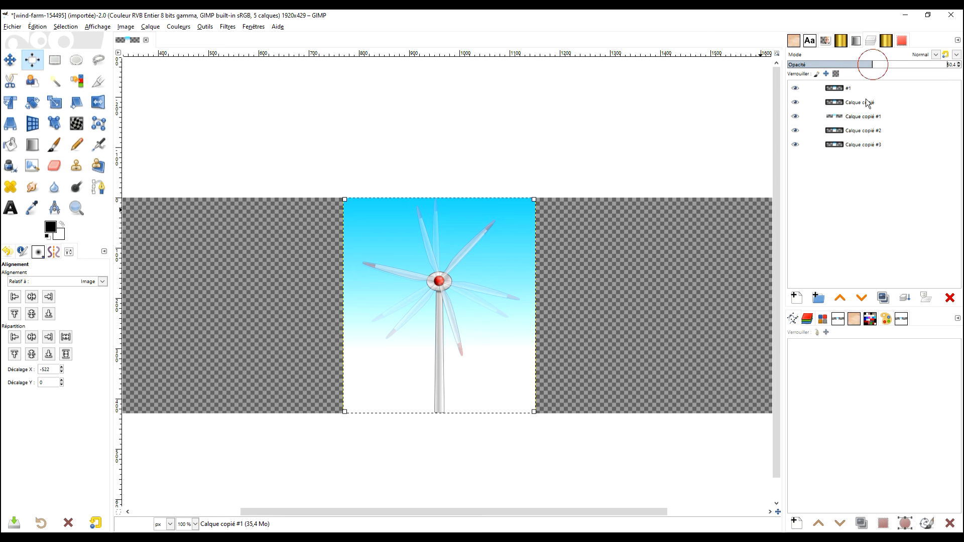
left_click(863, 131)
left_click(864, 65)
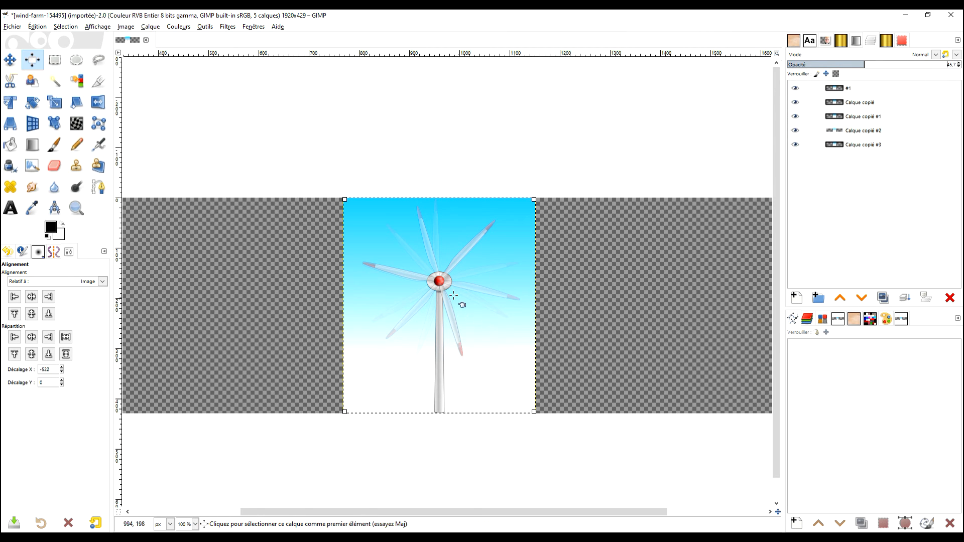
key("2")
key("1")
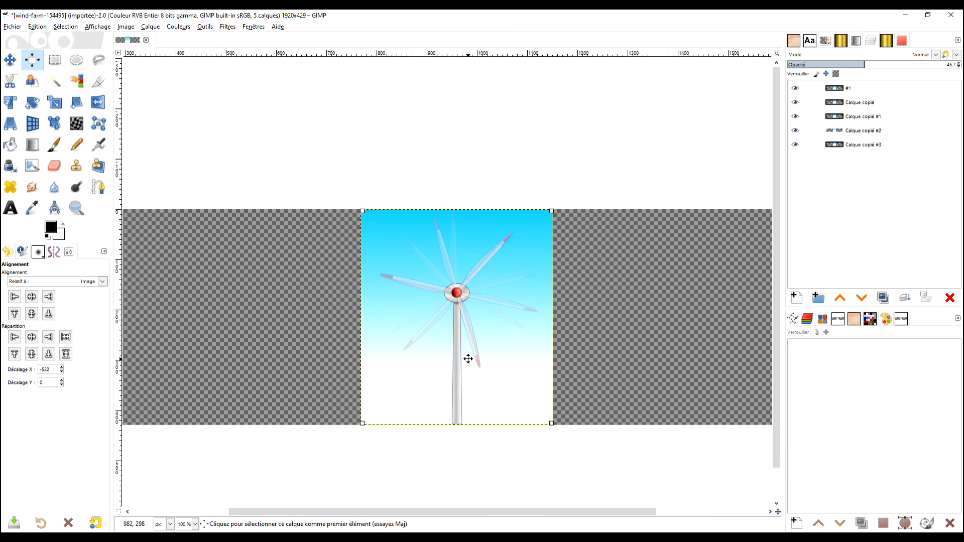
Crop the image to its content so that only the stacked turbine area remains on the canvas.
key("2")
key("minus")
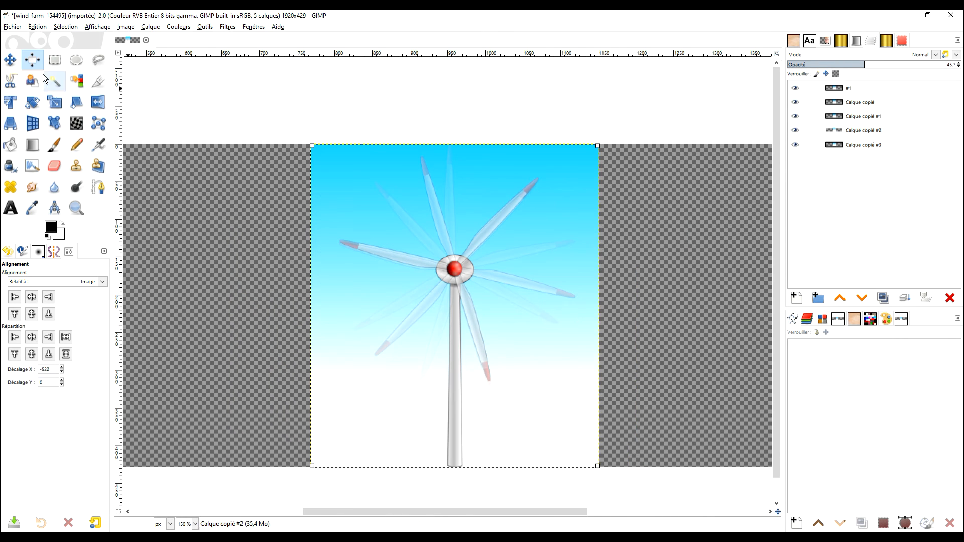
left_click(54, 61)
scroll(512, 223, "down", 2)
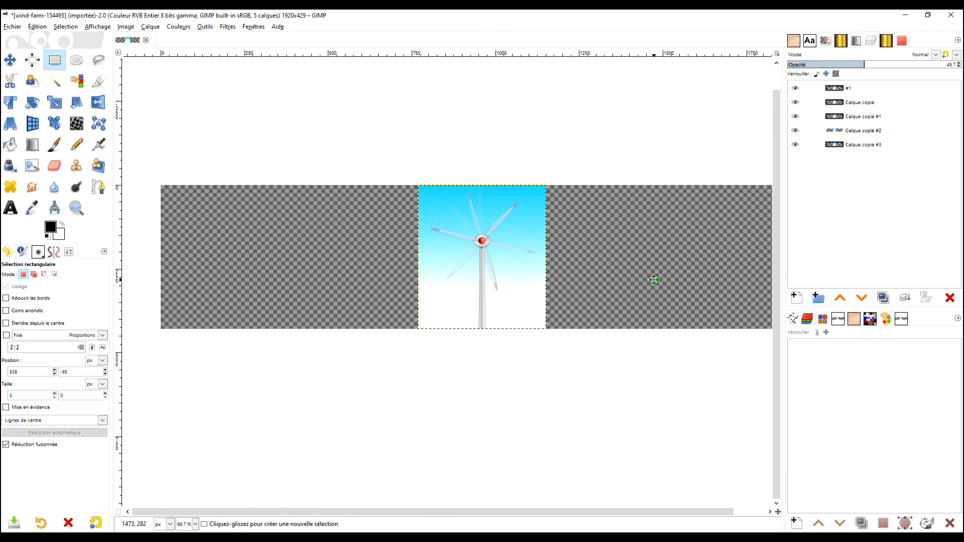
scroll(577, 308, "down", 1)
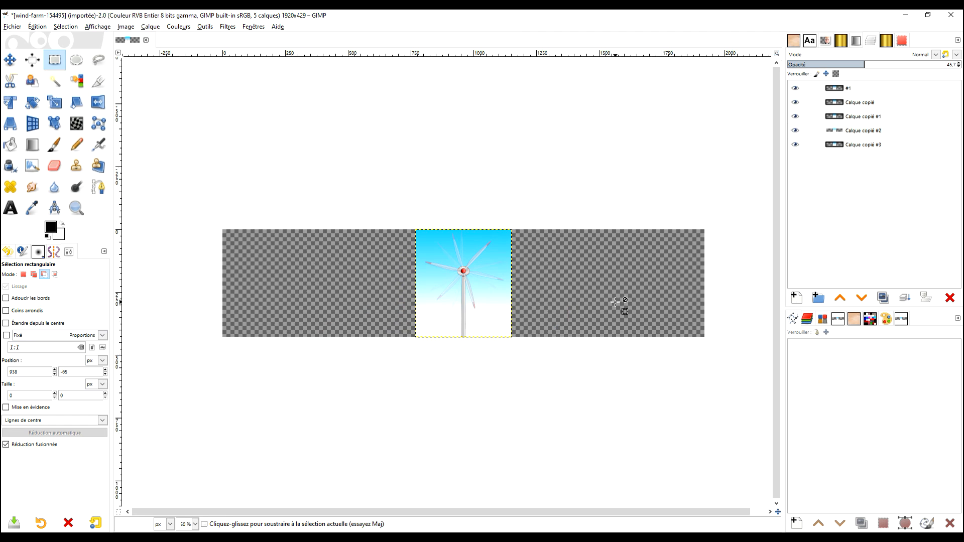
left_click(849, 90)
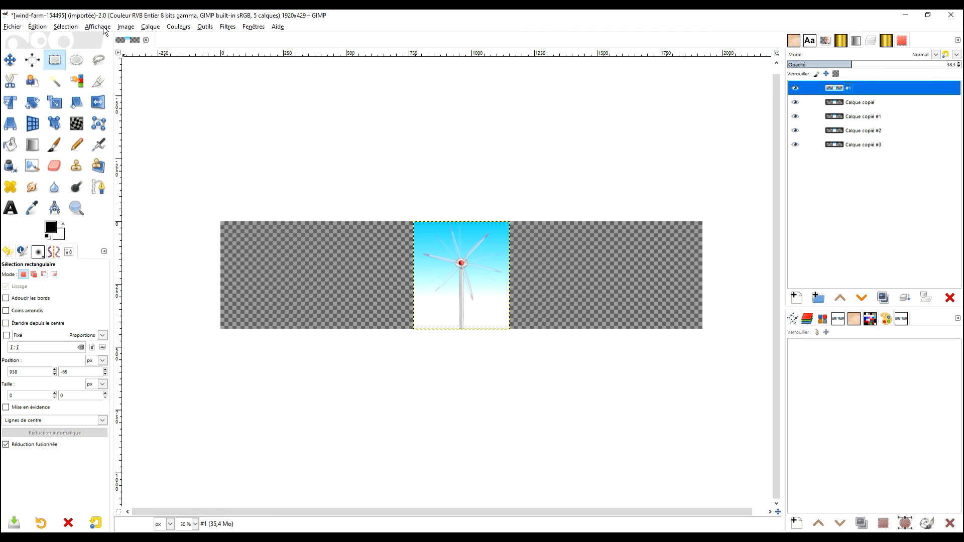
left_click(125, 26)
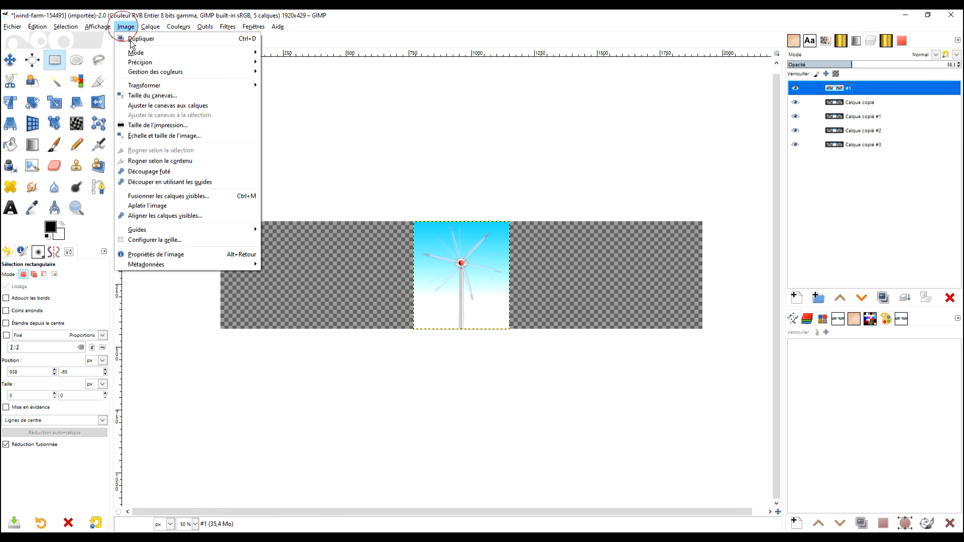
left_click(203, 163)
Place two vertical guides, one along each side of the turbine tower's base.
scroll(447, 299, "up", 3)
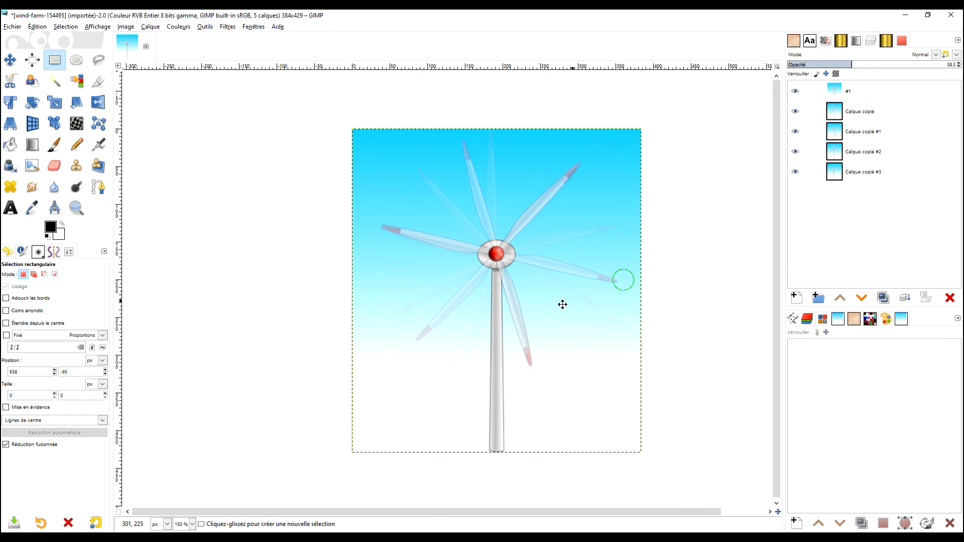
scroll(528, 286, "up", 1)
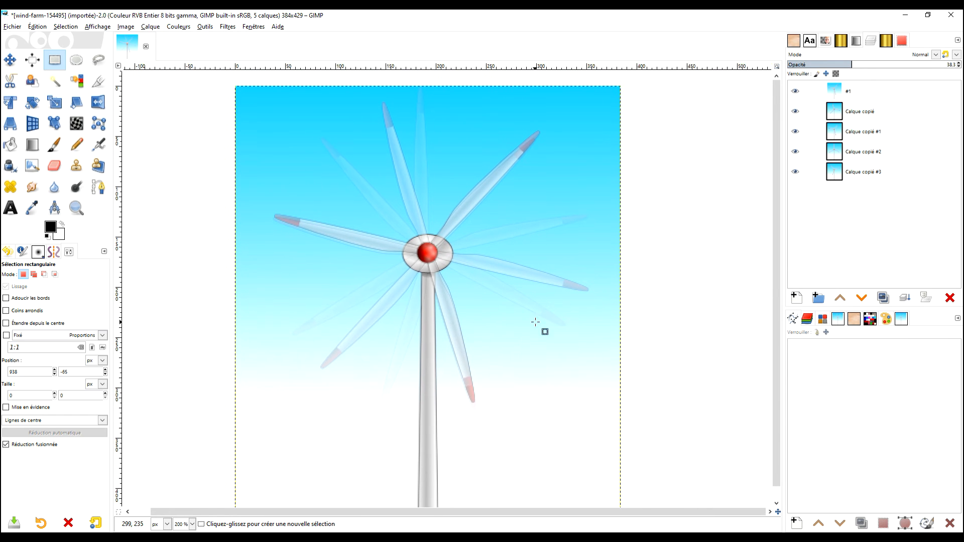
left_click_drag(655, 258, 658, 230)
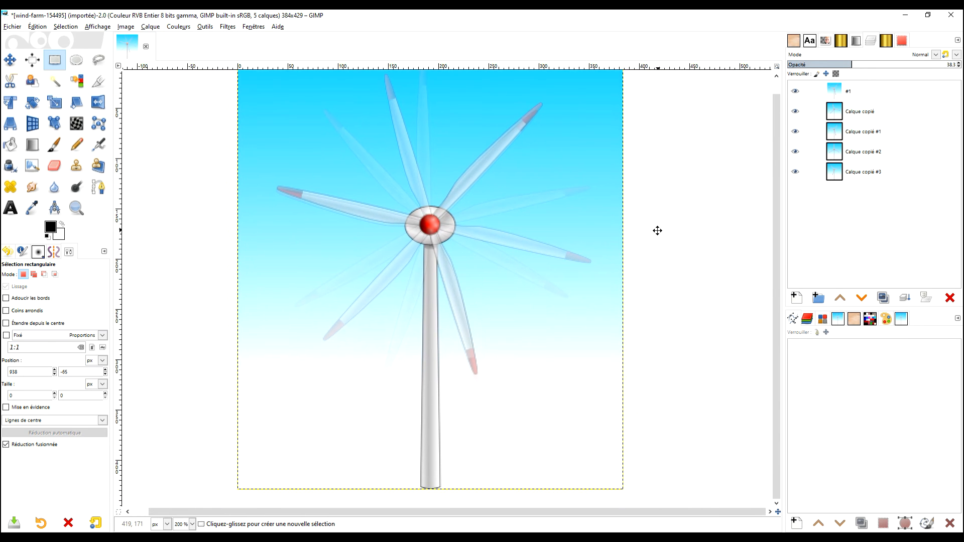
left_click_drag(119, 119, 441, 152)
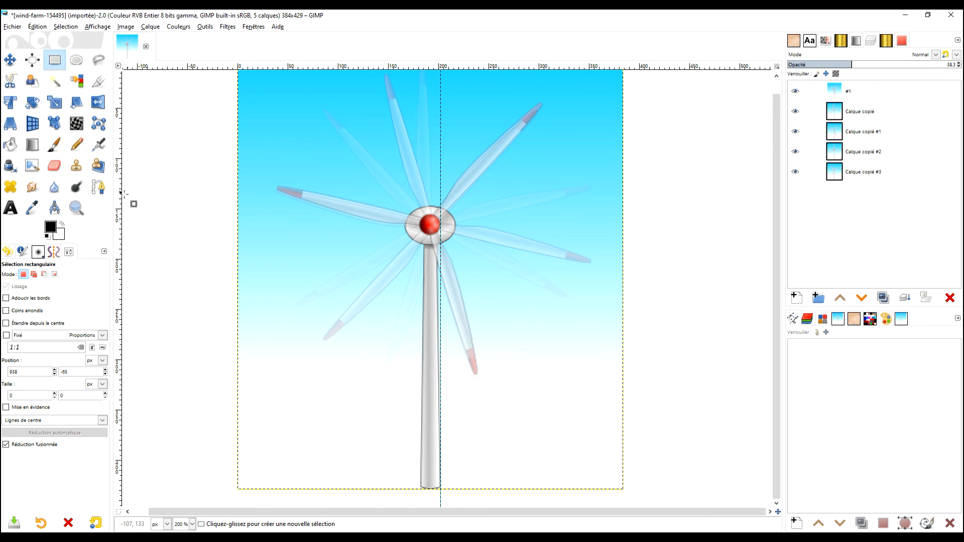
left_click_drag(115, 200, 420, 225)
scroll(476, 424, "up", 4)
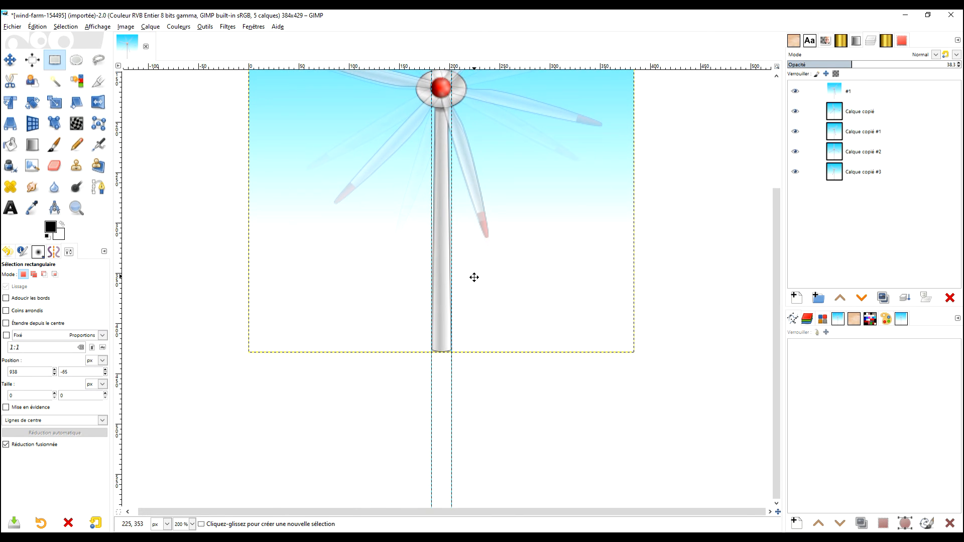
Set layer #1 to 100% opacity, compare its tower base with the layers below, and hide #1 and Calque copié.
scroll(442, 348, "up", 1)
scroll(457, 340, "up", 2)
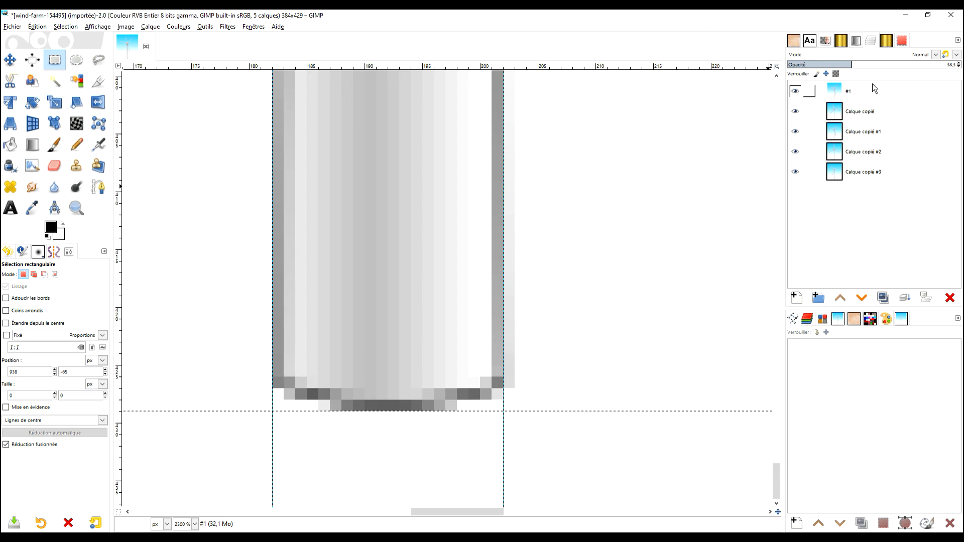
left_click_drag(852, 64, 961, 72)
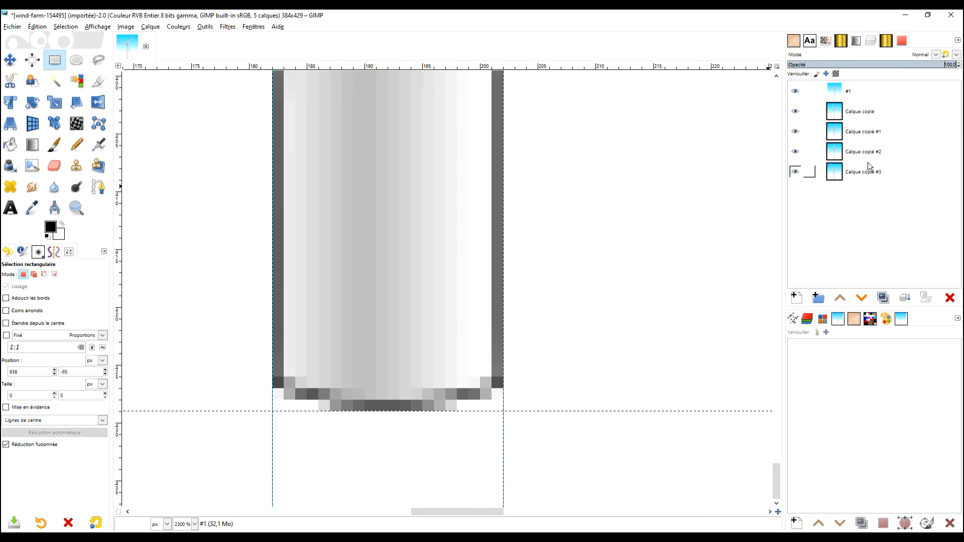
left_click(800, 95)
left_click(857, 117)
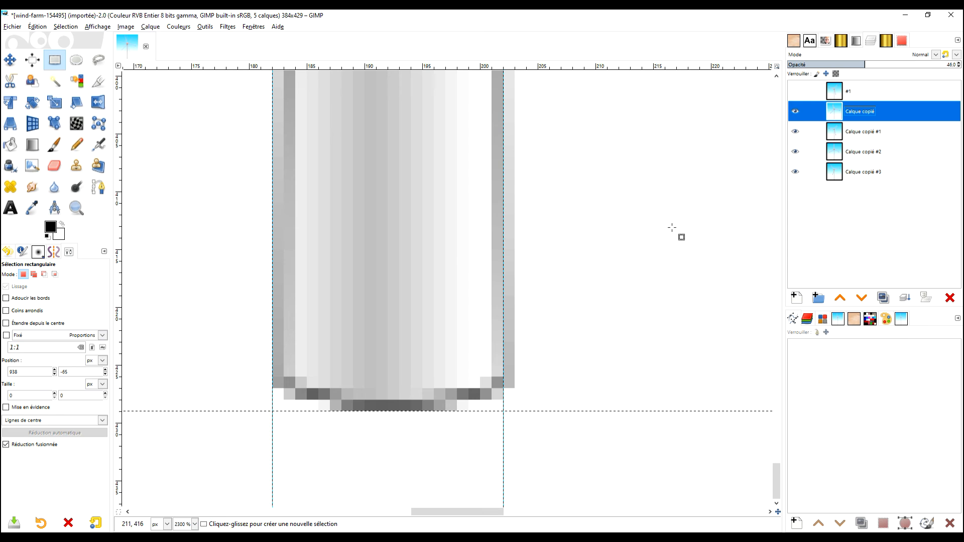
left_click(795, 94)
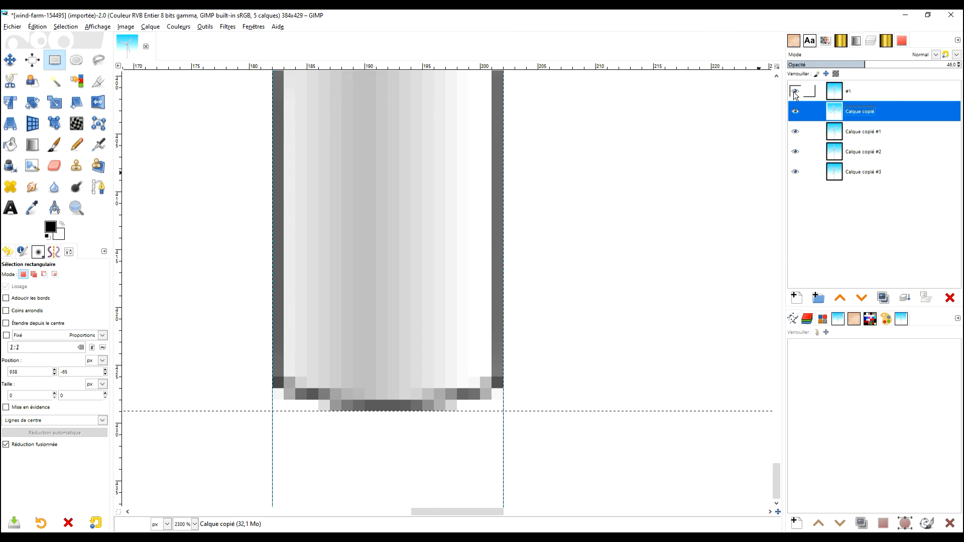
left_click(795, 94)
left_click(795, 93)
left_click(795, 93)
left_click(795, 113)
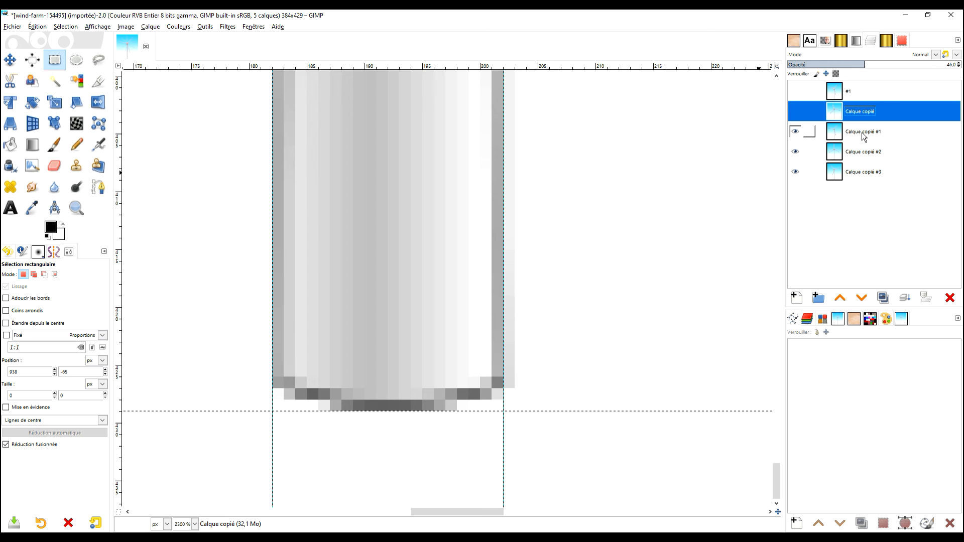
Set Calque copié #1 and Calque copié #2 to 100% opacity and hide both, leaving only Calque copié #3 visible.
left_click(865, 132)
left_click_drag(881, 61, 962, 70)
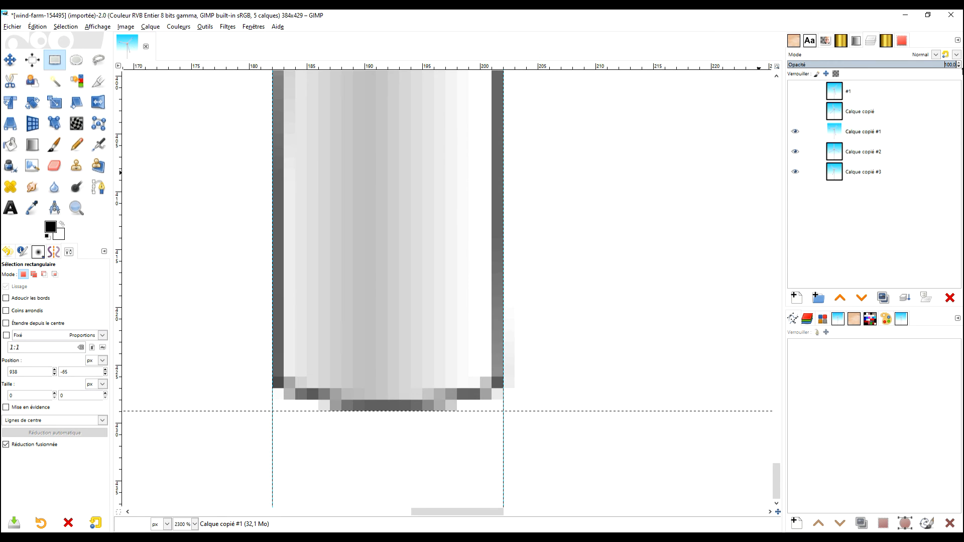
left_click(795, 132)
left_click(859, 152)
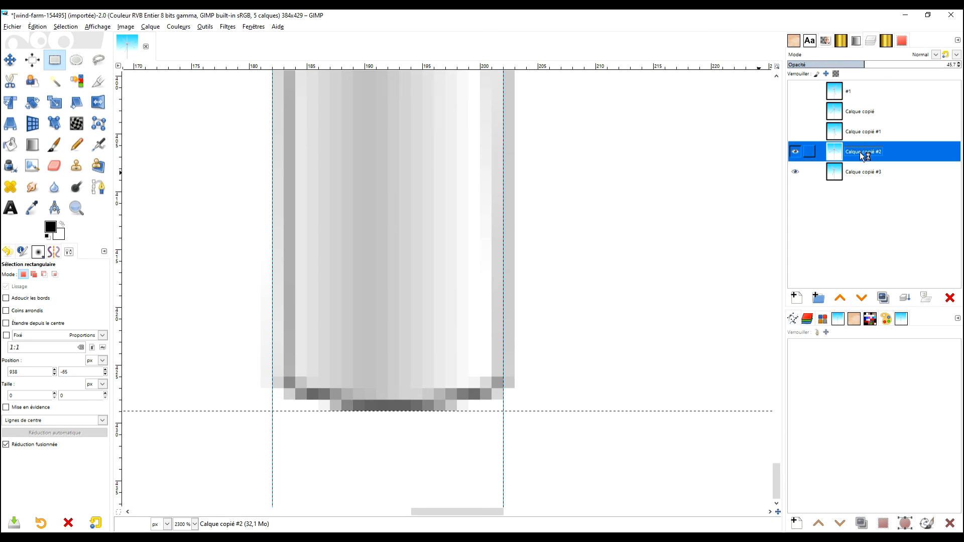
left_click_drag(870, 71, 961, 65)
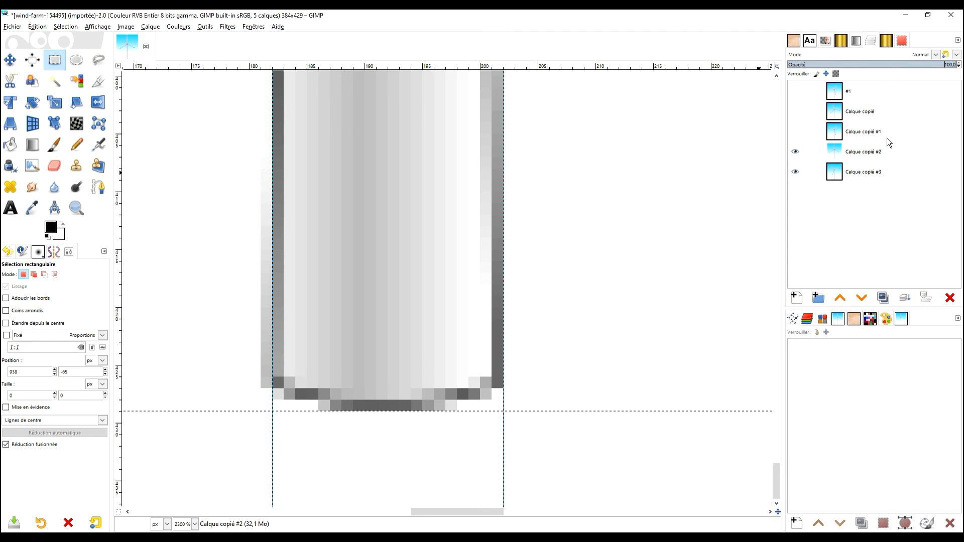
left_click(868, 172)
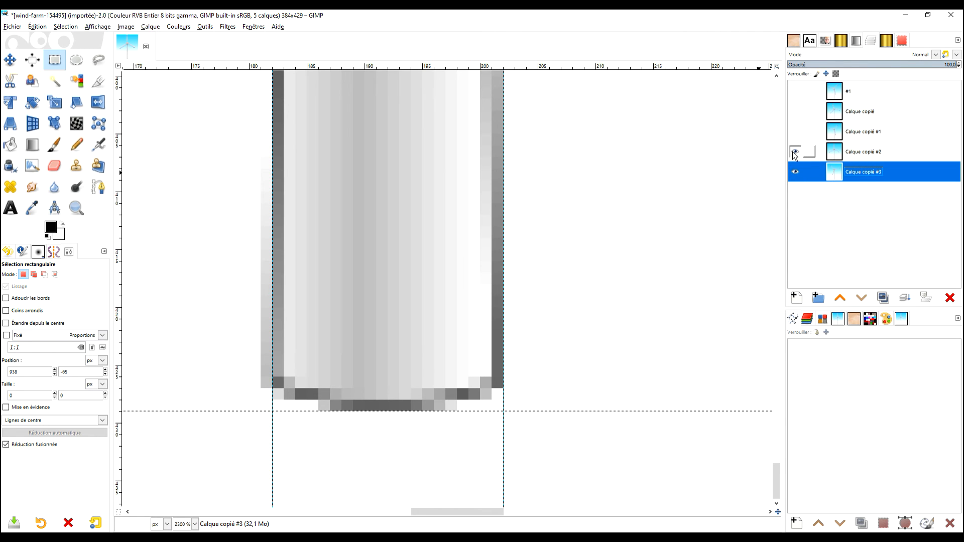
left_click(794, 152)
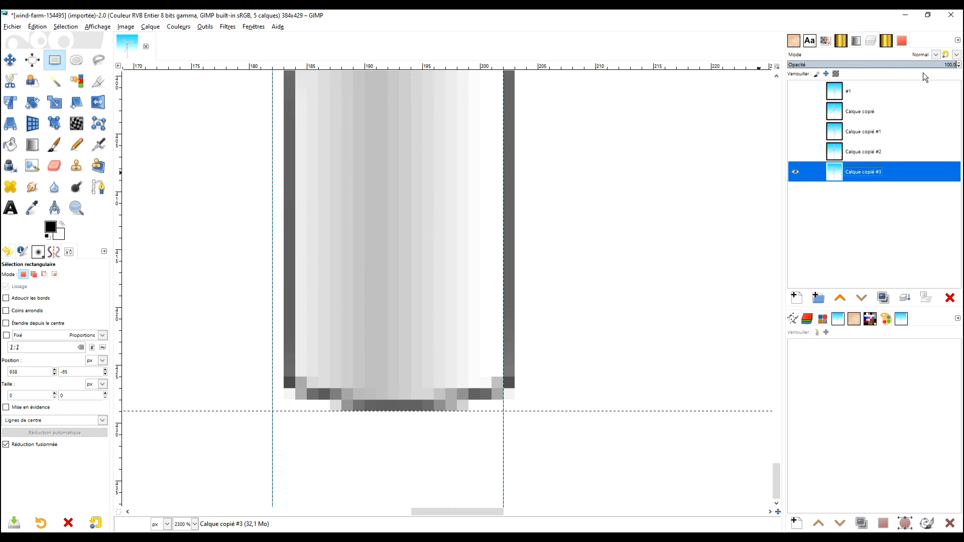
Shift the Calque copié #3 layer one pixel to the left so its tower edges meet the guides.
left_click(12, 59)
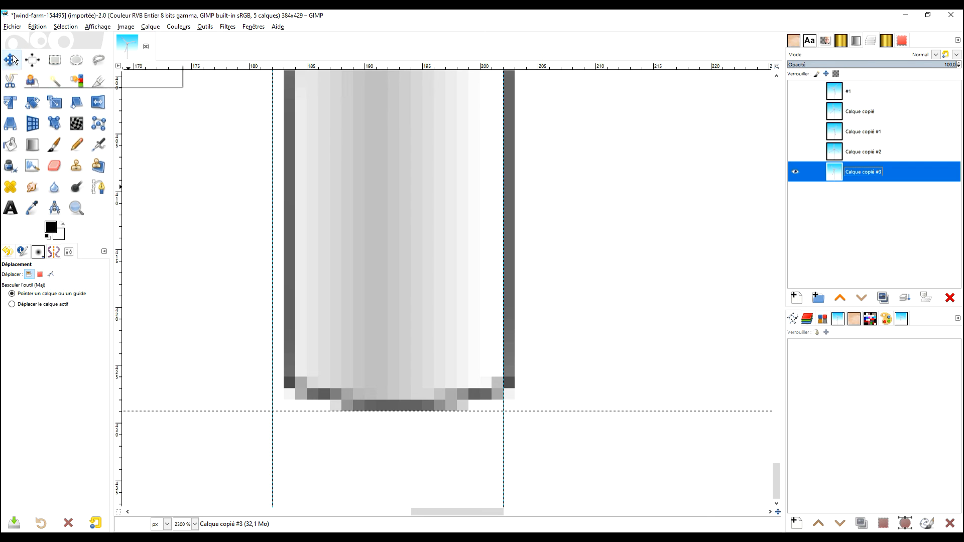
left_click(407, 223)
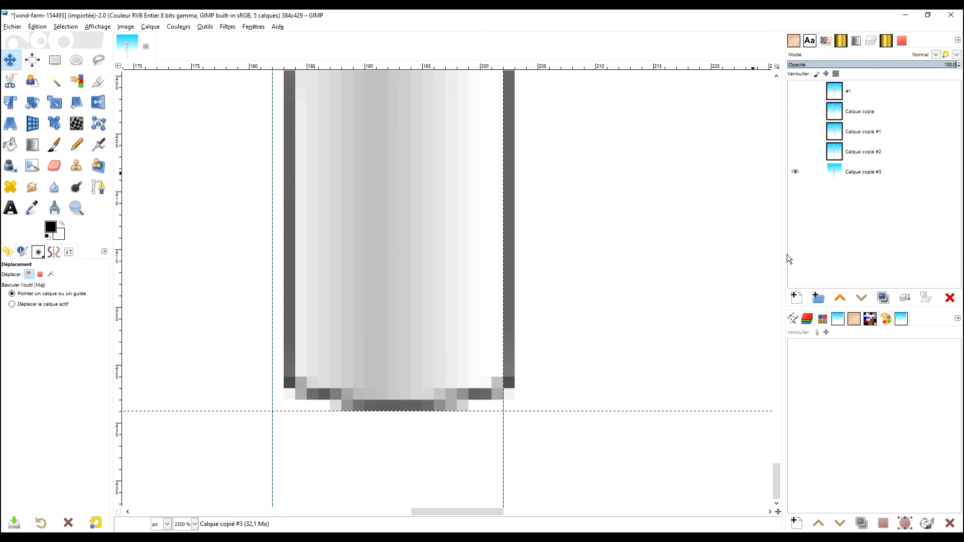
key("Left")
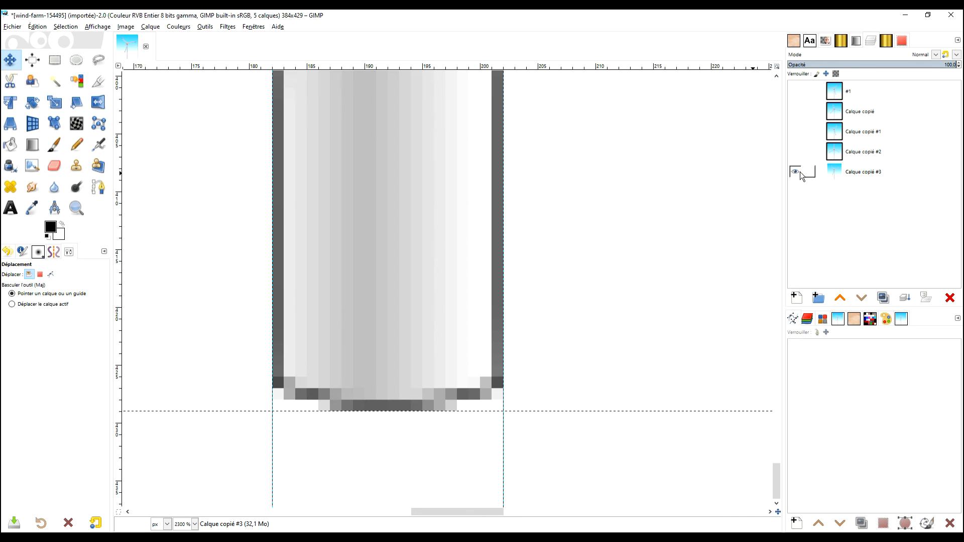
Show the four upper turbine layers again one by one, comparing each tower base with the guides.
left_click(795, 157)
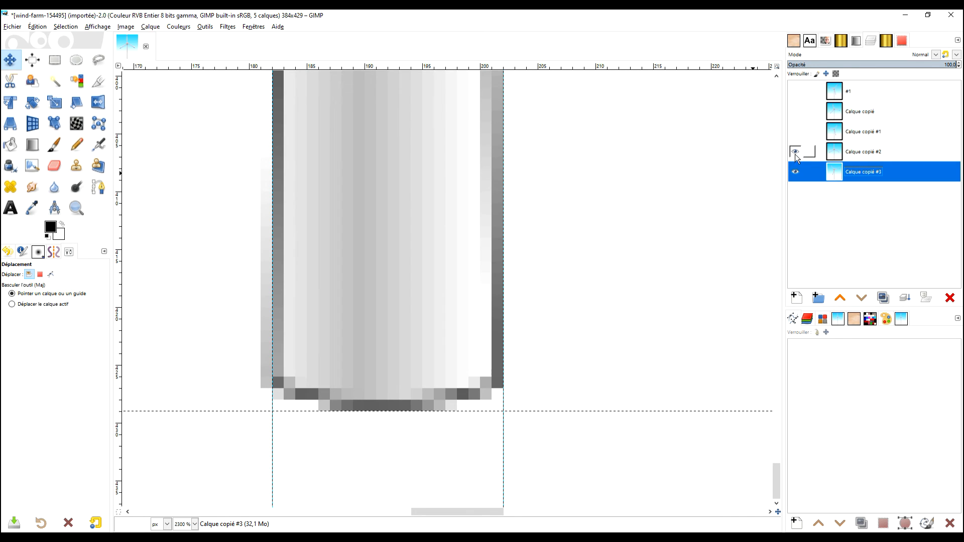
left_click(794, 134)
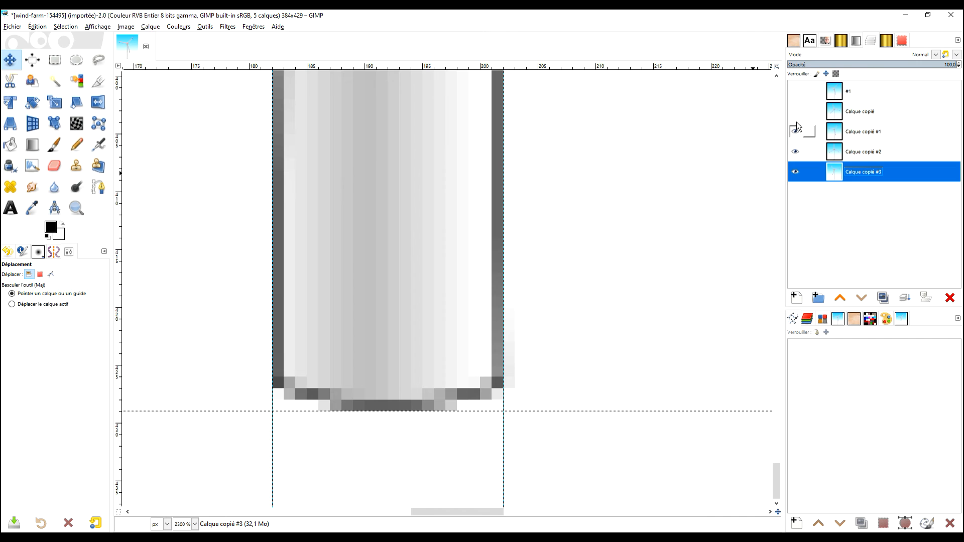
left_click(794, 114)
left_click(798, 100)
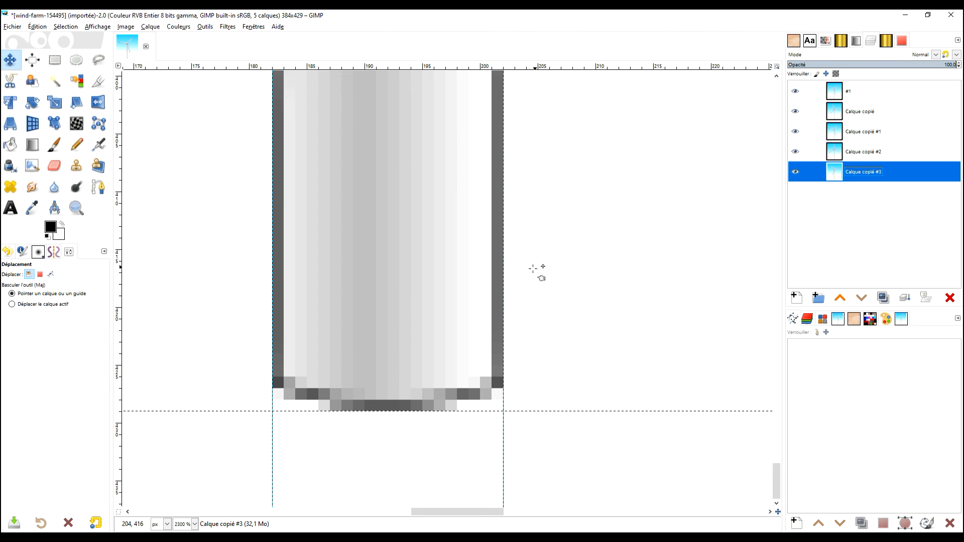
Remove all guides from the image.
scroll(525, 267, "down", 8)
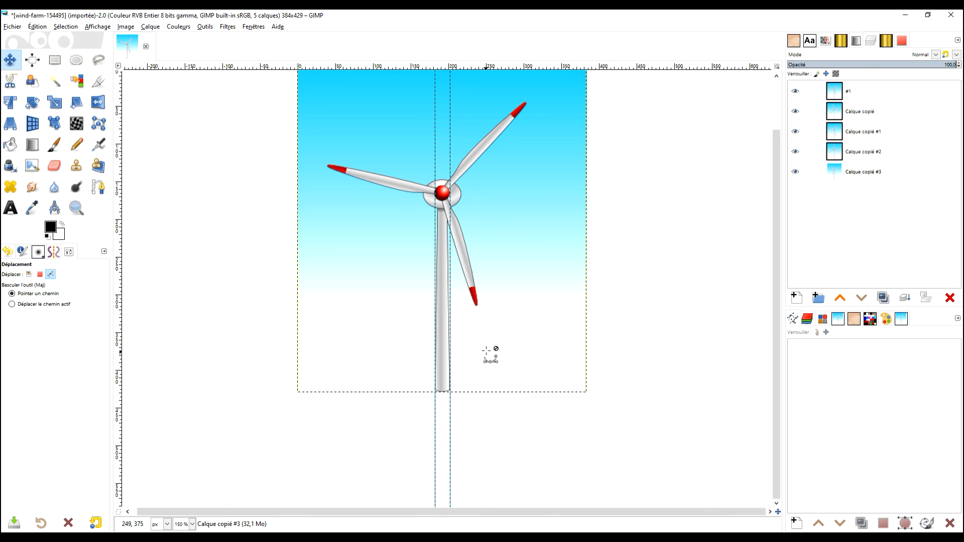
left_click_drag(472, 396, 481, 342)
left_click(123, 28)
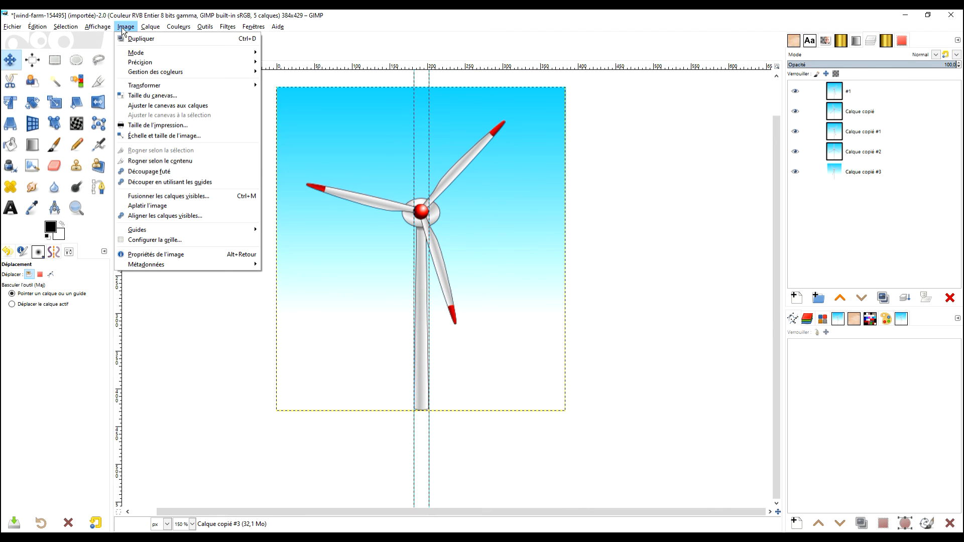
mouse_move(255, 229)
left_click(307, 232)
scroll(441, 269, "up", 2)
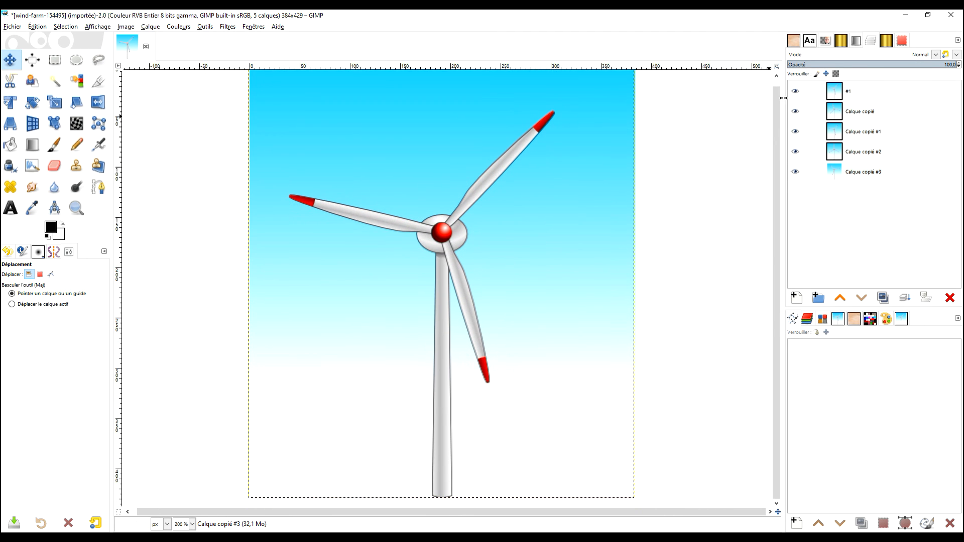
Hide the four upper turbine layers and examine the right edge of Calque copié #3 up close.
left_click(794, 91)
left_click(795, 110)
left_click(795, 129)
left_click(795, 151)
scroll(634, 247, "up", 5)
scroll(558, 299, "down", 5)
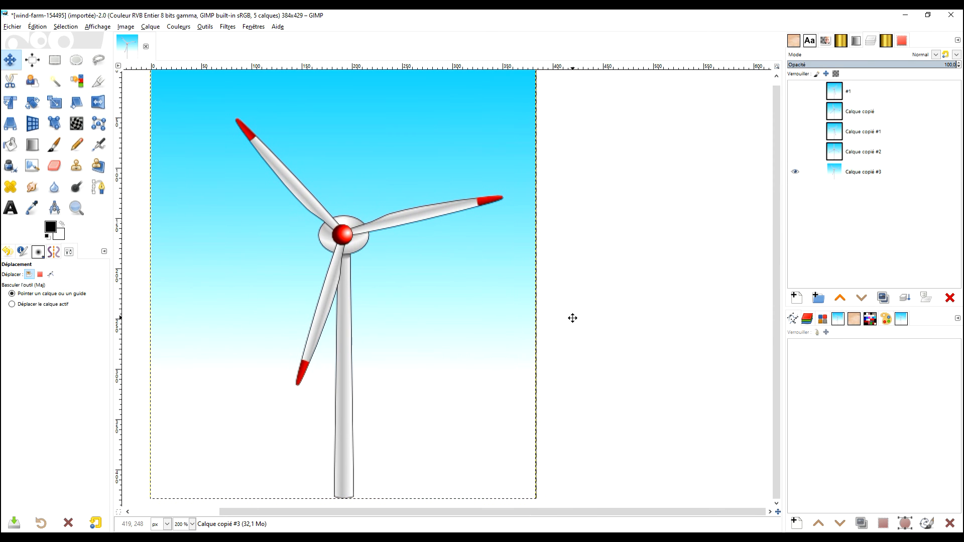
scroll(577, 216, "down", 1)
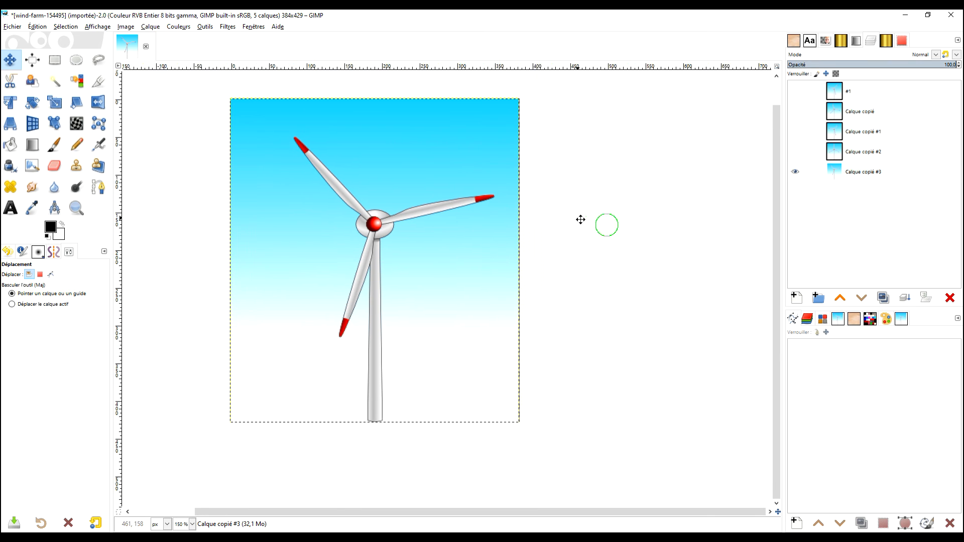
Select a vertical strip about 14 × 466 px near the right edge of Calque copié #3, with the selection guides set to Aucun guide.
left_click(883, 180)
key("r")
left_click_drag(518, 91, 538, 454)
left_click(53, 422)
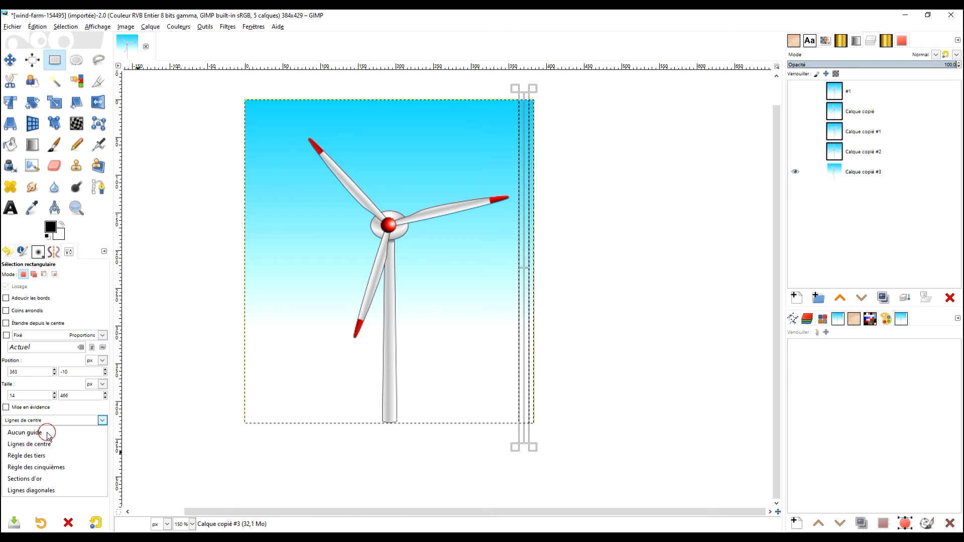
left_click(48, 434)
Copy and paste the selected strip of Calque copié #3, move it about 9 px right over the layer's edge, and anchor it.
key("ctrl+c")
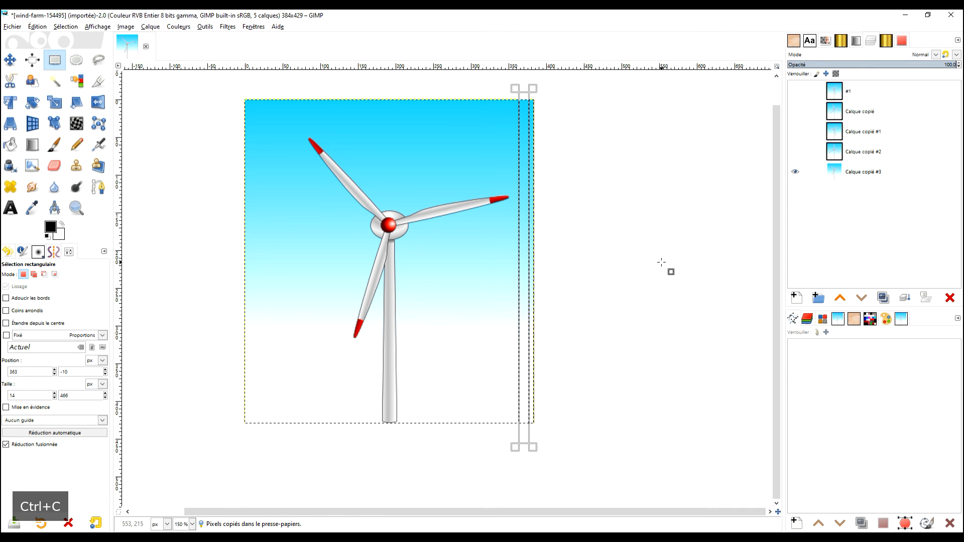
key("ctrl+v")
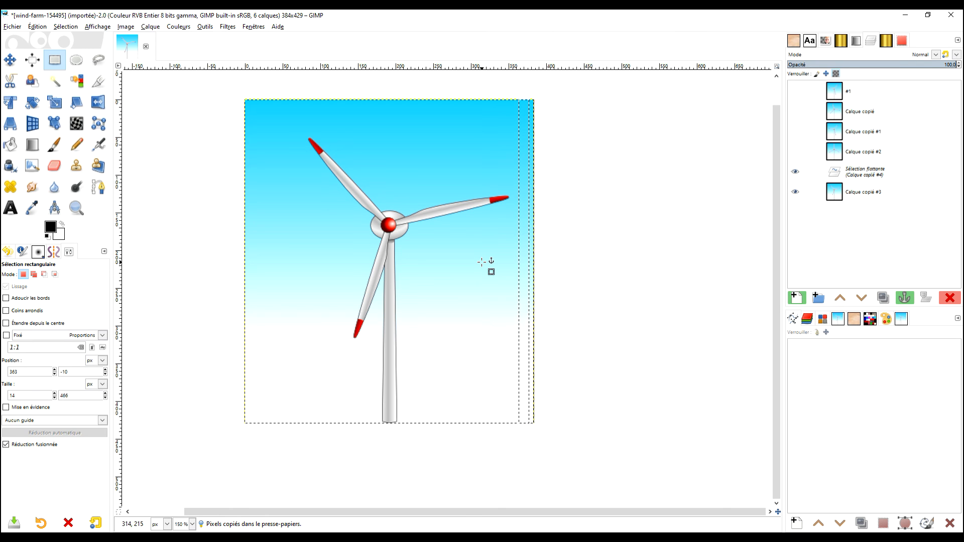
key("Right")
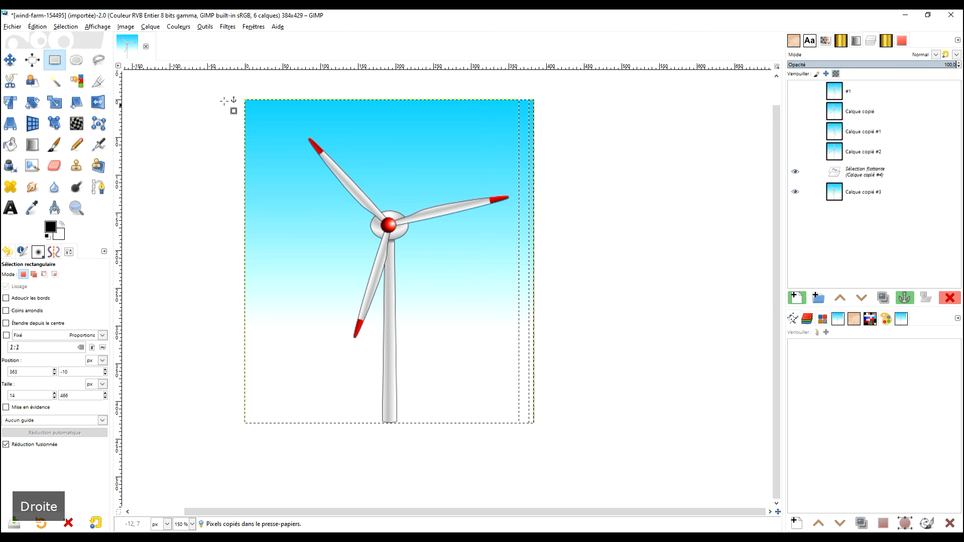
left_click(10, 59)
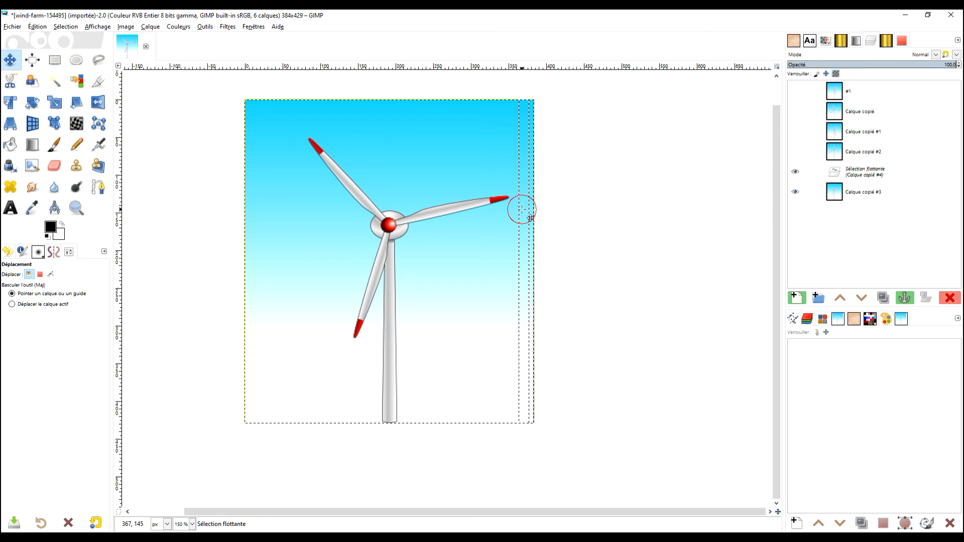
key("Right")
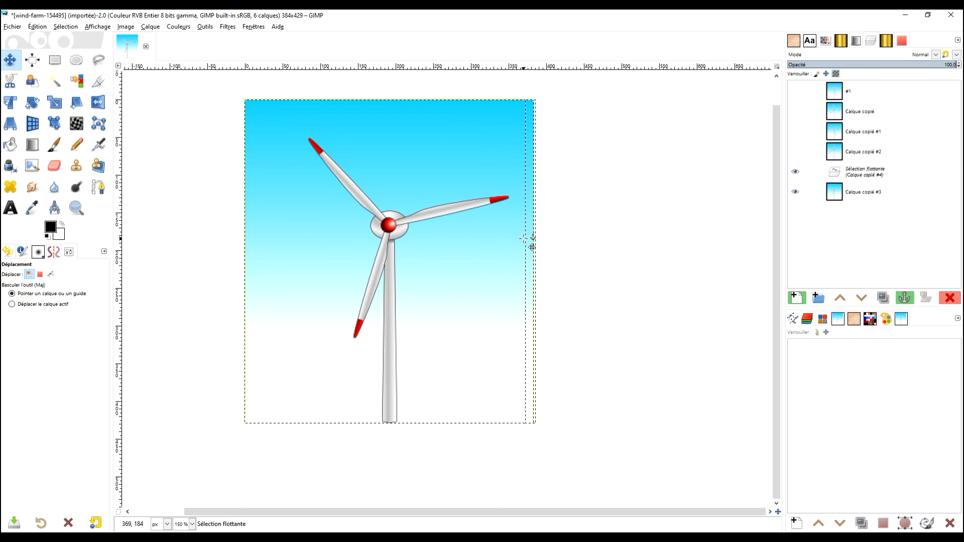
scroll(530, 228, "up", 8)
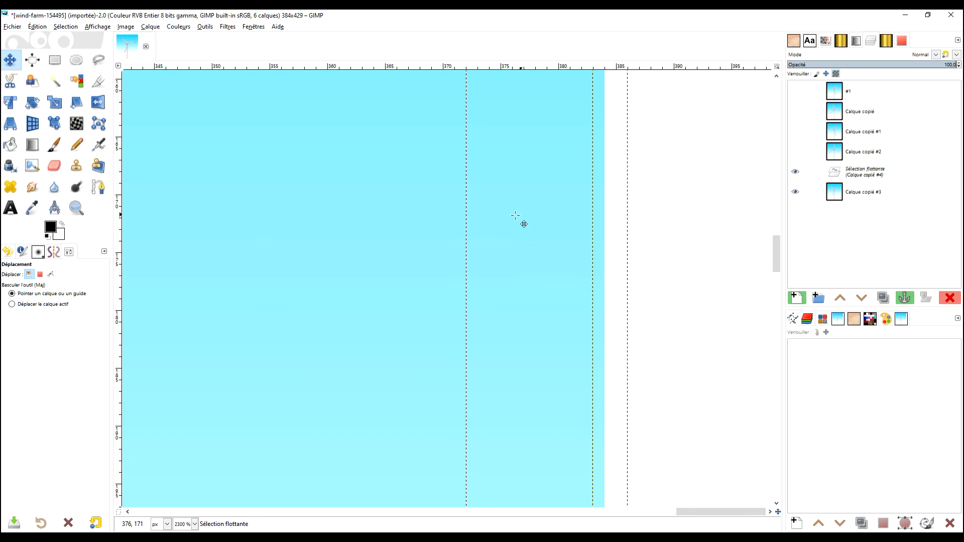
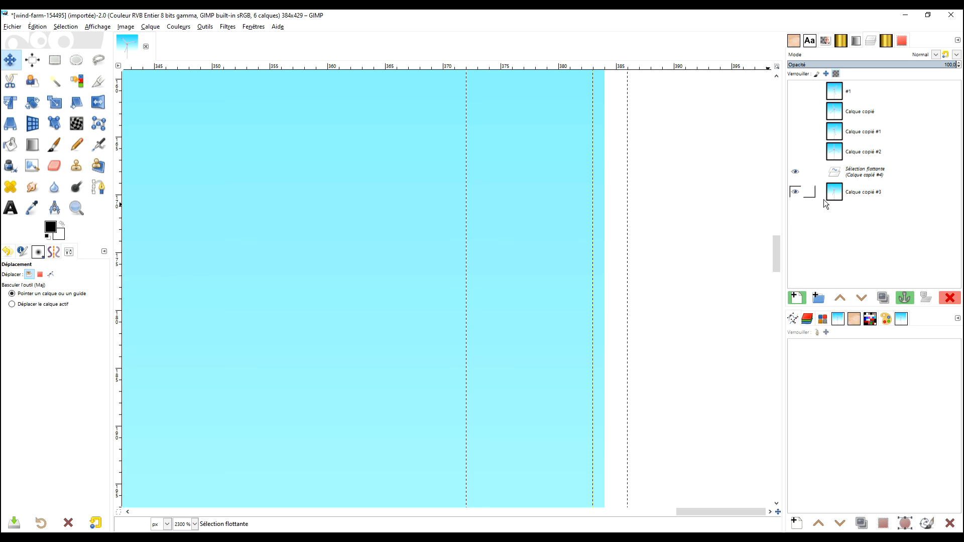
left_click(903, 298)
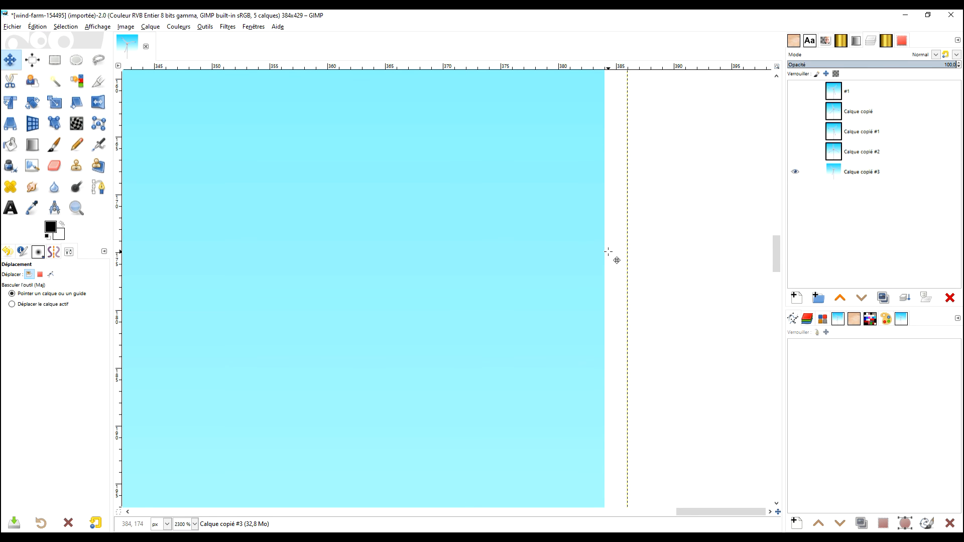
Play the five-layer image in the animation preview and close the playback window.
scroll(608, 251, "down", 7)
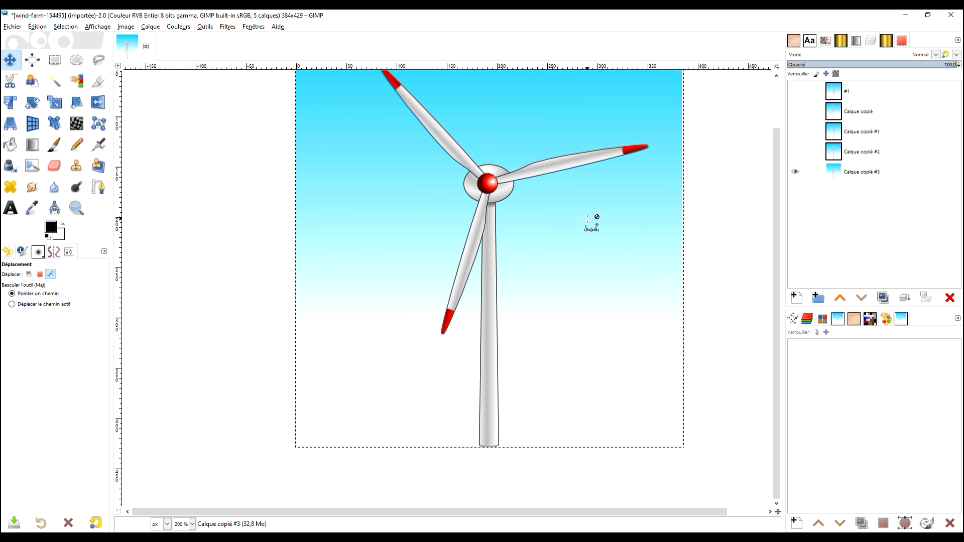
left_click(227, 27)
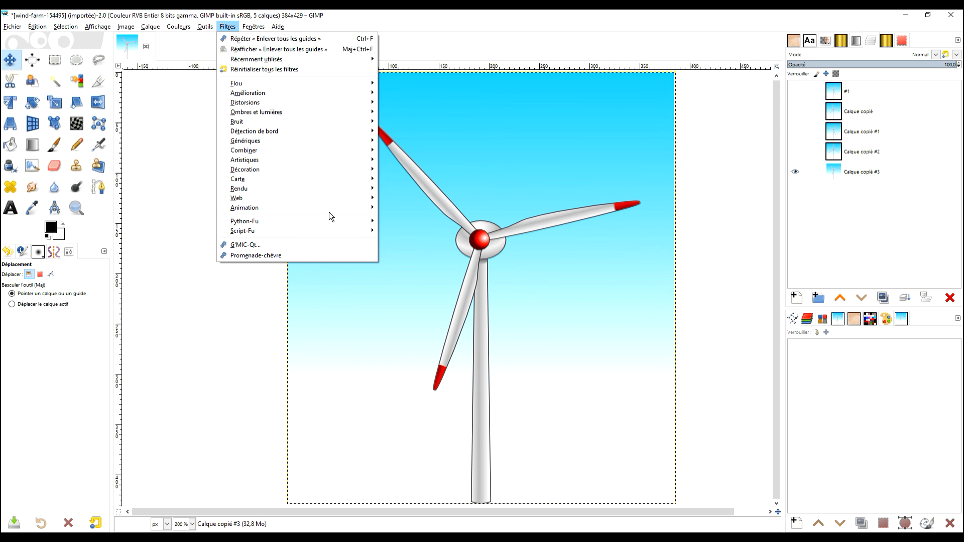
mouse_move(274, 208)
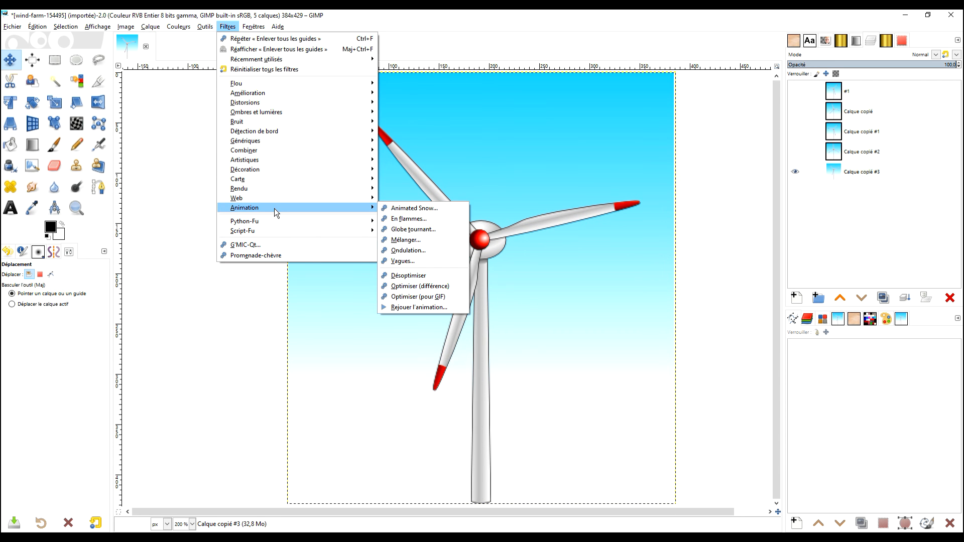
left_click(443, 296)
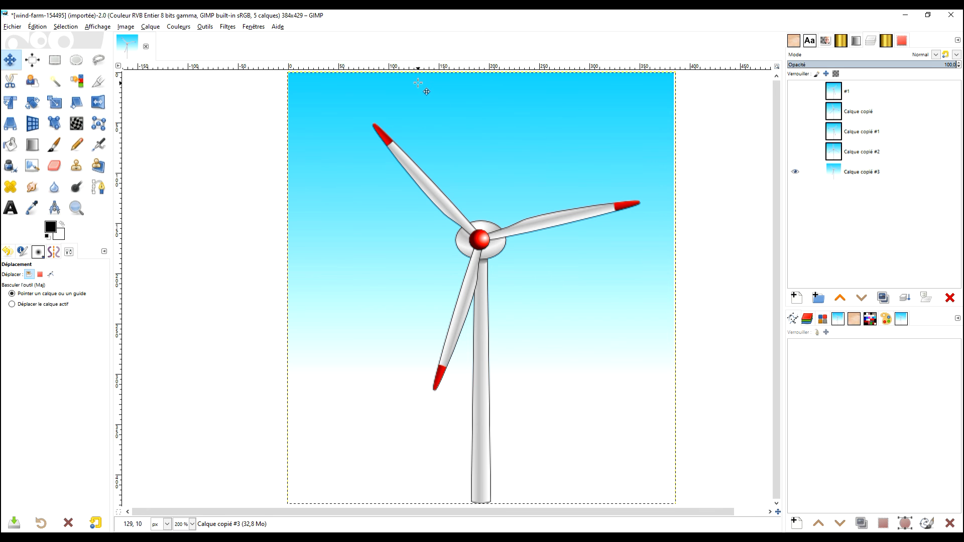
left_click(363, 43)
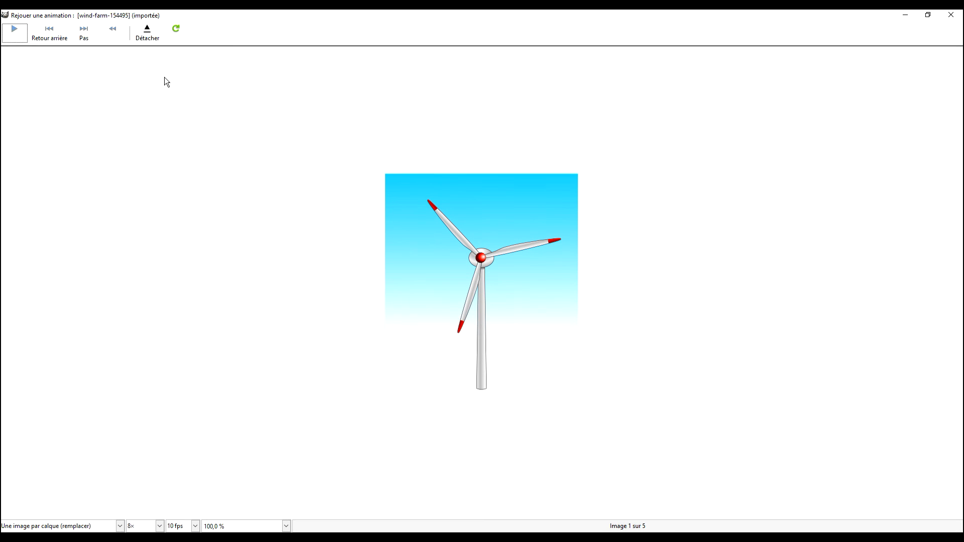
left_click(14, 33)
left_click(951, 14)
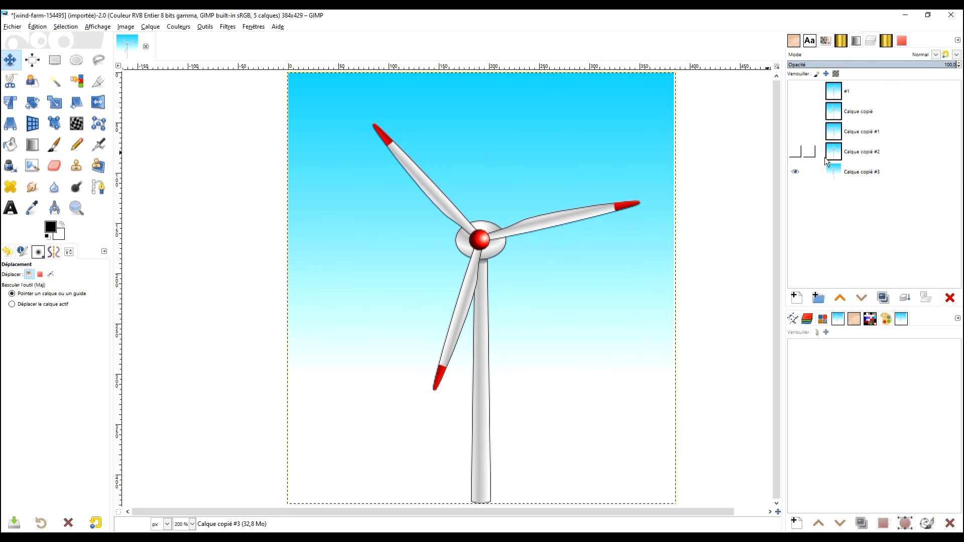
Show the four upper turbine layers from Calque copié #2 up to #1, then hide them all to compare their alignment.
left_click(796, 151)
left_click(798, 132)
left_click(797, 111)
left_click(798, 129)
left_click(794, 91)
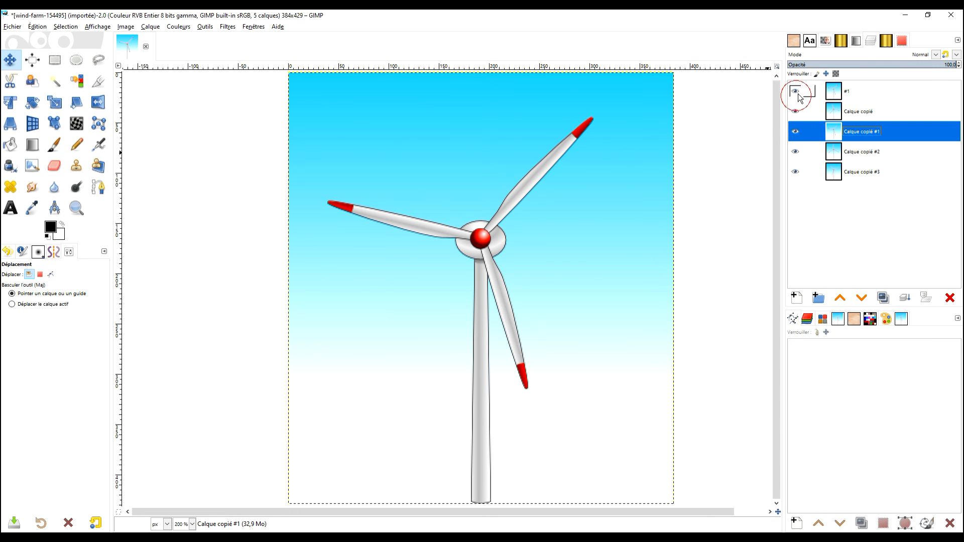
left_click(807, 92)
left_click(795, 91)
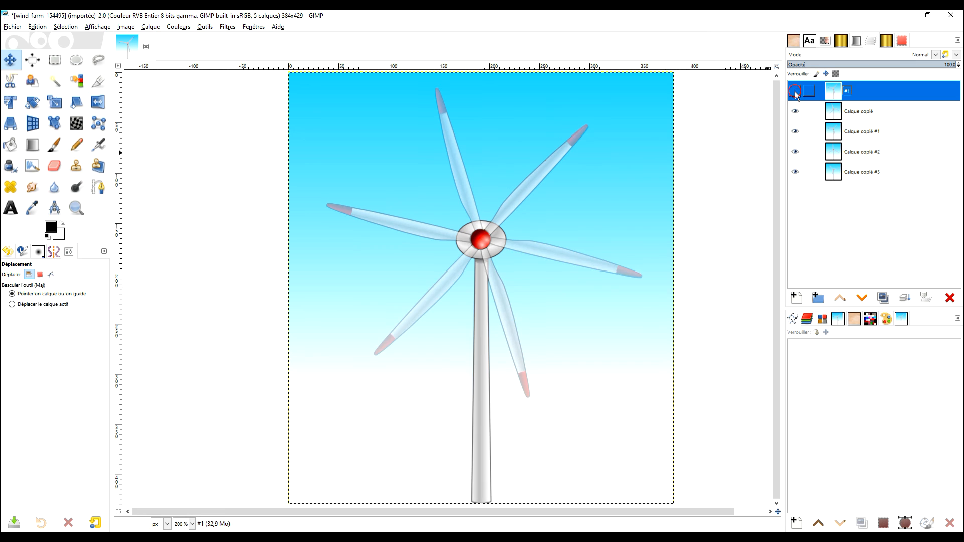
left_click(795, 111)
left_click(794, 131)
left_click(795, 152)
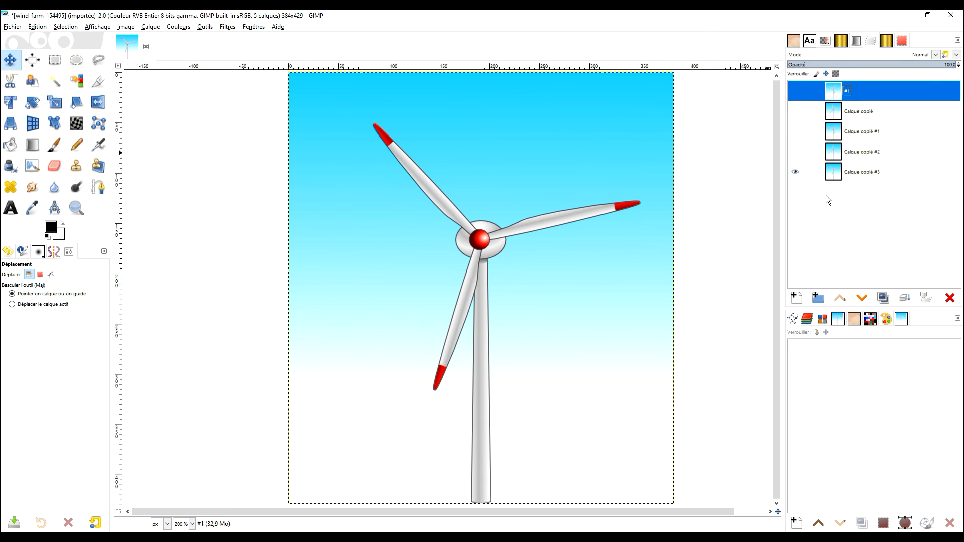
Turn the four upper layers back on one at a time to compare blade positions, then leave only Calque copié #3 visible.
left_click(794, 151)
left_click(795, 132)
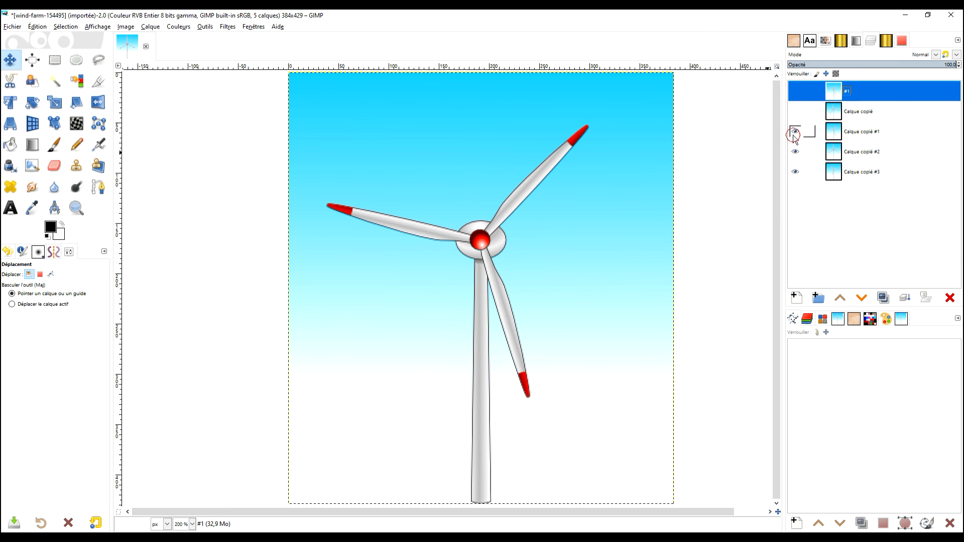
left_click(795, 113)
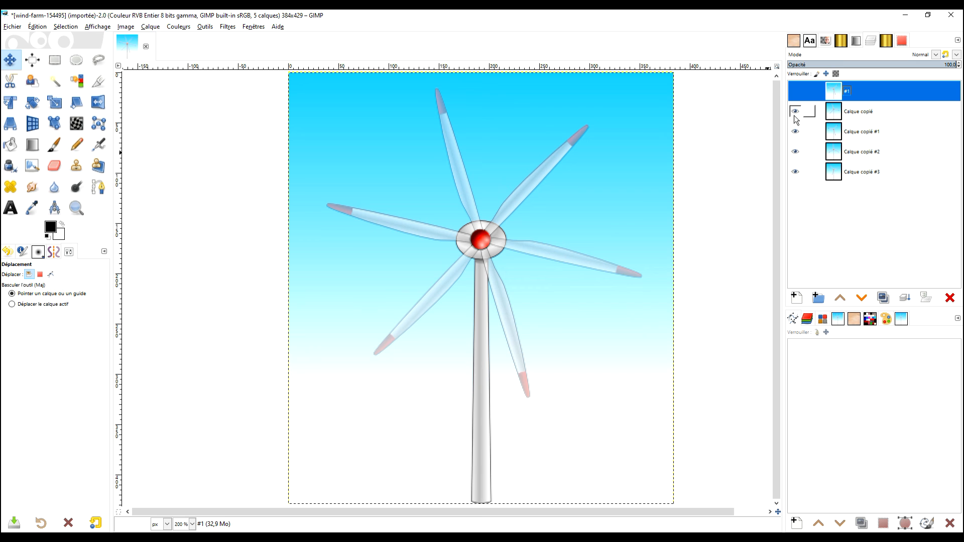
left_click(839, 115)
left_click_drag(868, 63, 963, 64)
left_click(856, 92)
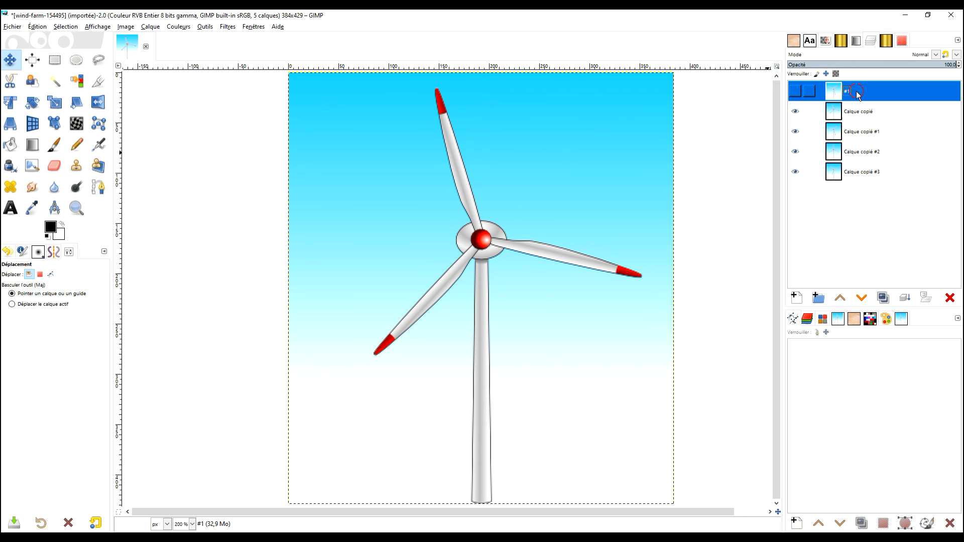
left_click(795, 92)
left_click(795, 93)
left_click(795, 112)
left_click(796, 131)
left_click(796, 151)
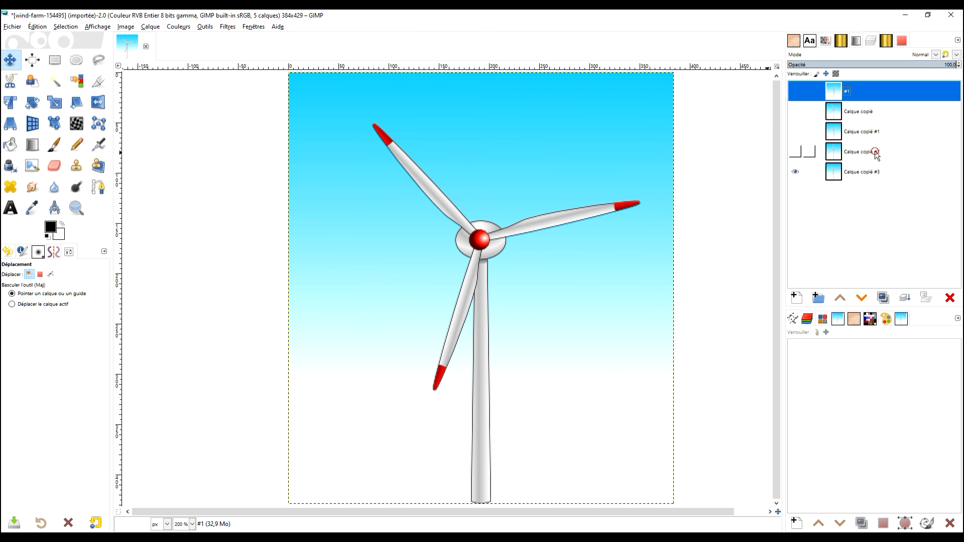
Make Calque copié #2 the active layer and show all four upper turbine layers.
left_click(874, 151)
left_click(795, 151)
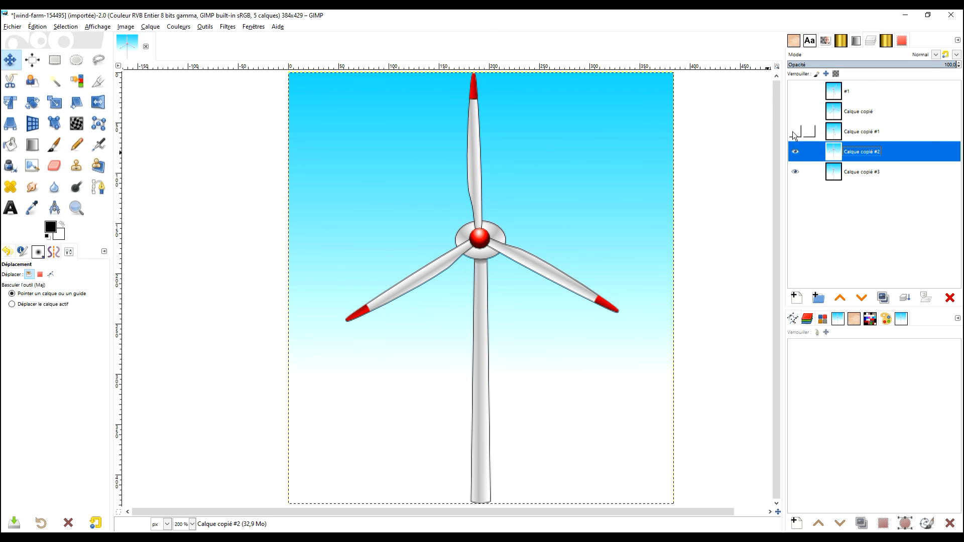
left_click(796, 132)
left_click(795, 112)
left_click(796, 93)
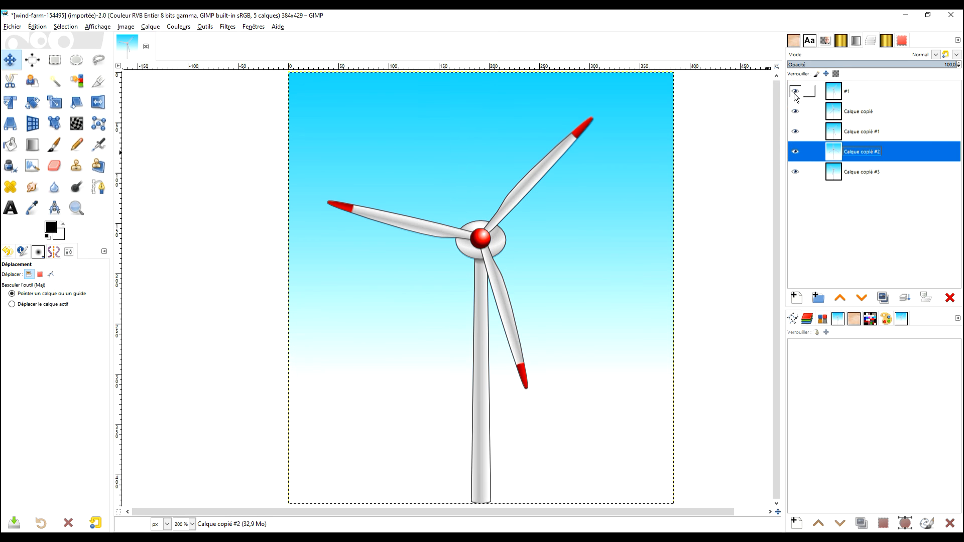
Replay the animation with all layers visible, enlarge the playback window to full screen, and close it.
left_click(224, 26)
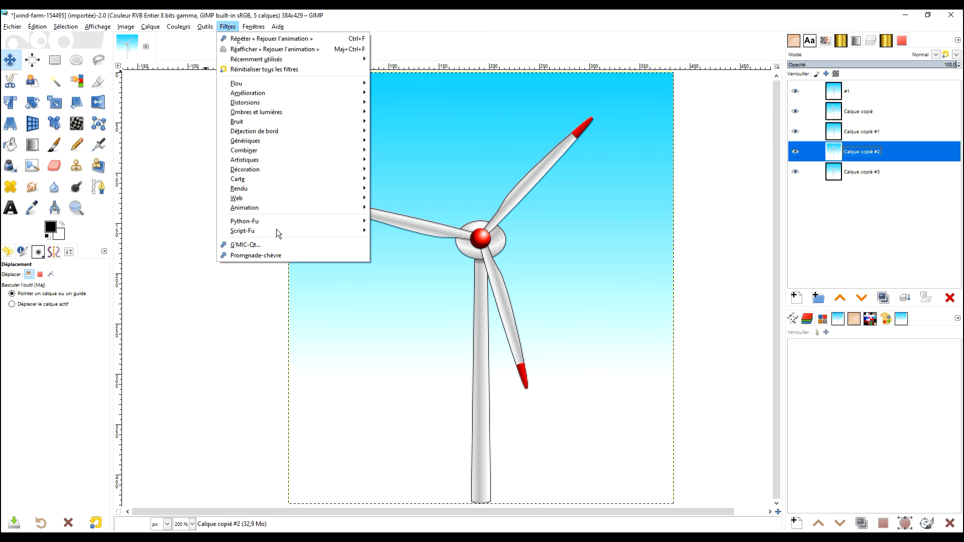
mouse_move(281, 203)
left_click(418, 306)
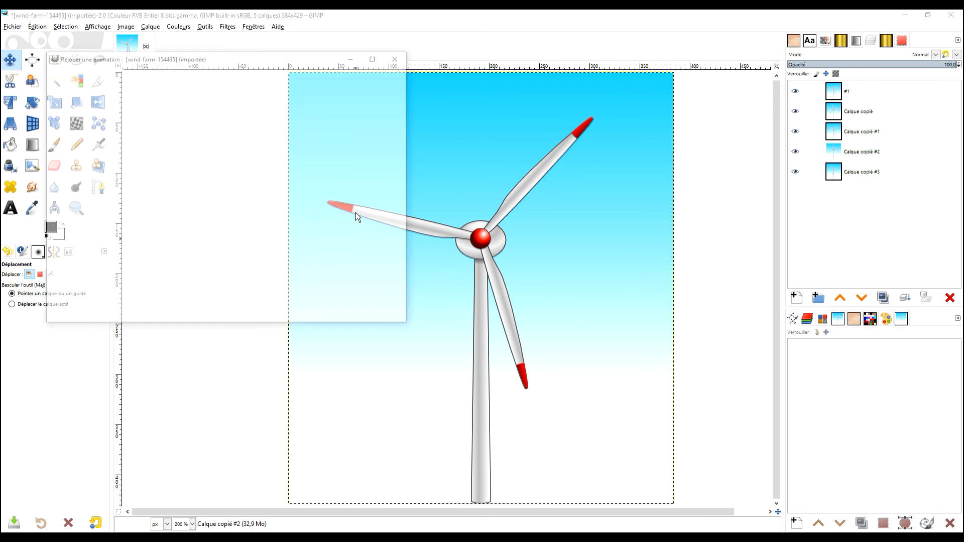
left_click(59, 75)
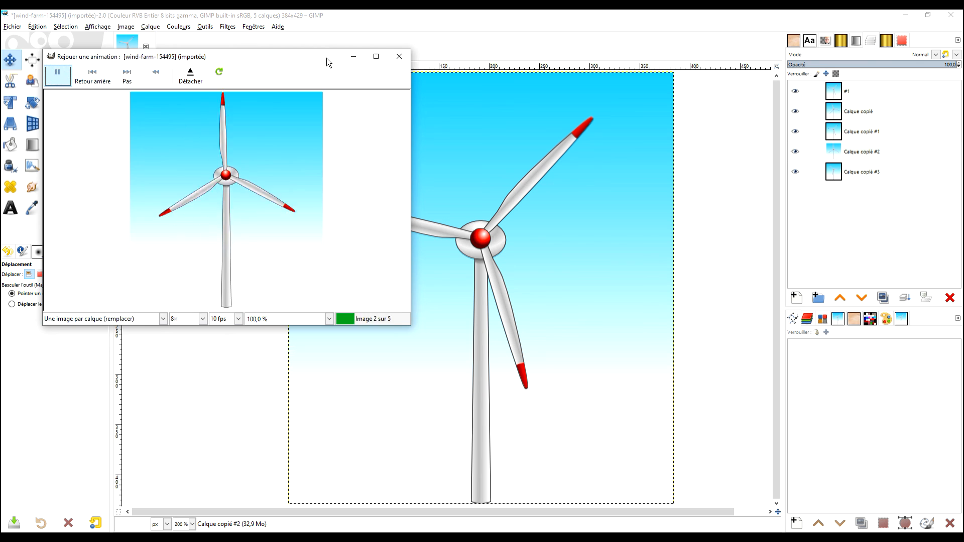
left_click(376, 56)
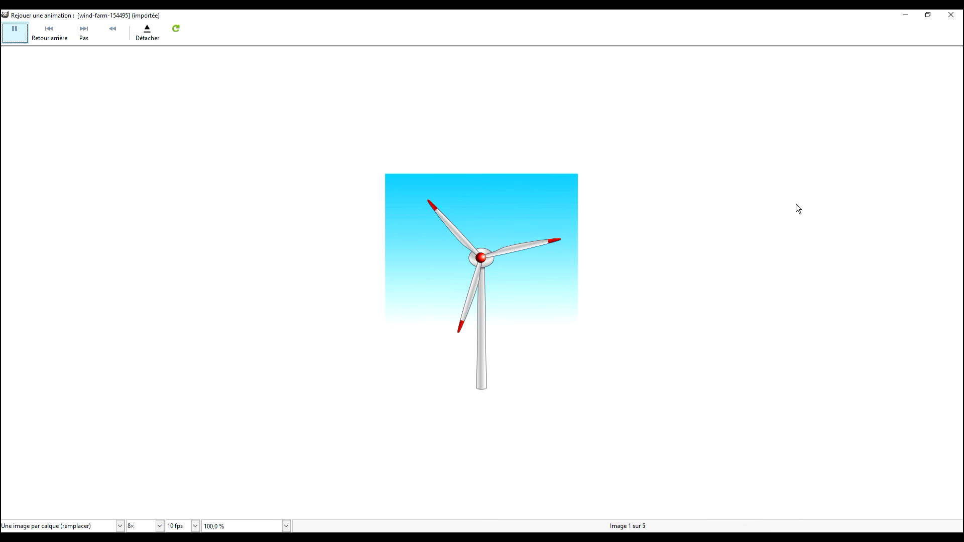
left_click(953, 16)
Start exporting the image to the divers folder with the file name 2020 eolienne.gif.
left_click_drag(626, 180, 586, 176)
left_click(22, 25)
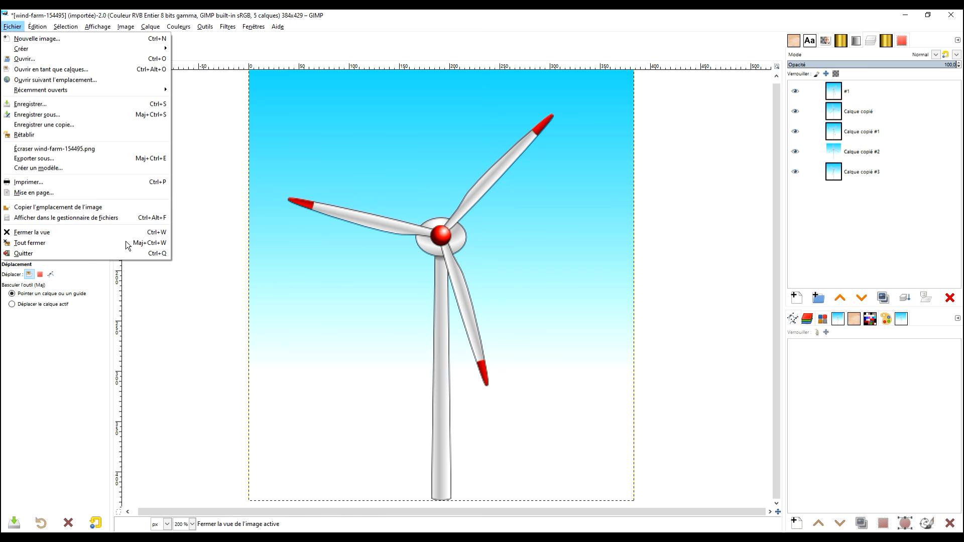
left_click(113, 161)
triple_click(363, 133)
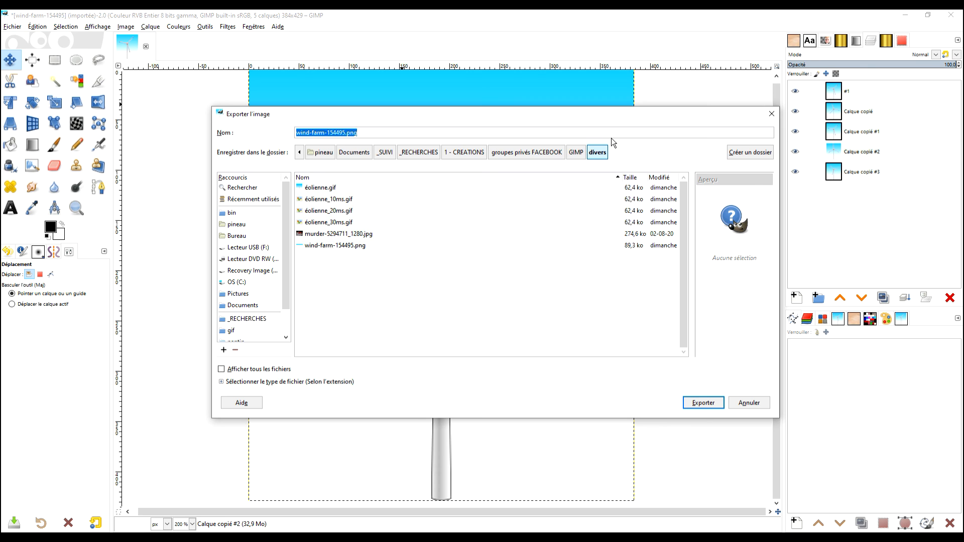
type("e")
key("BackSpace")
type("ne")
key("BackSpace")
type("e")
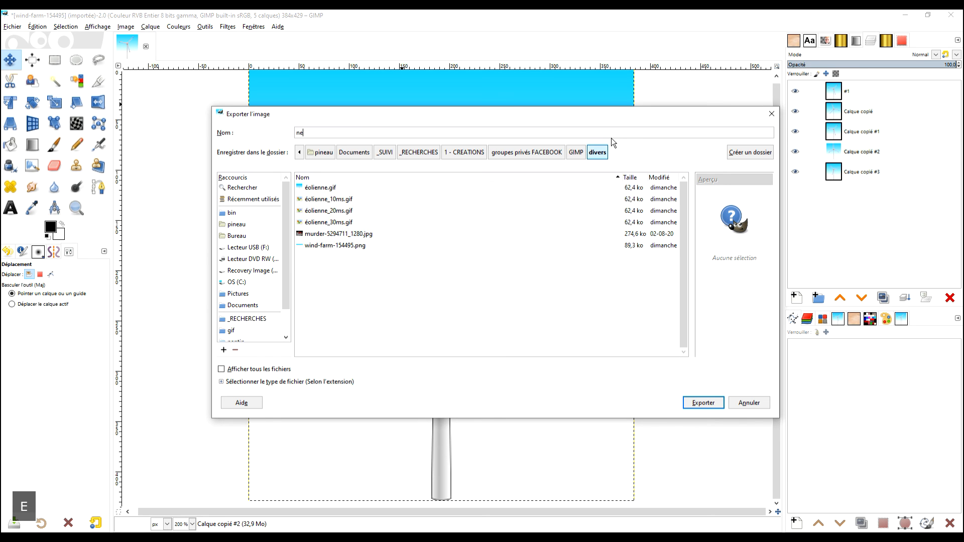
key("BackSpace")
key("BackSpace")
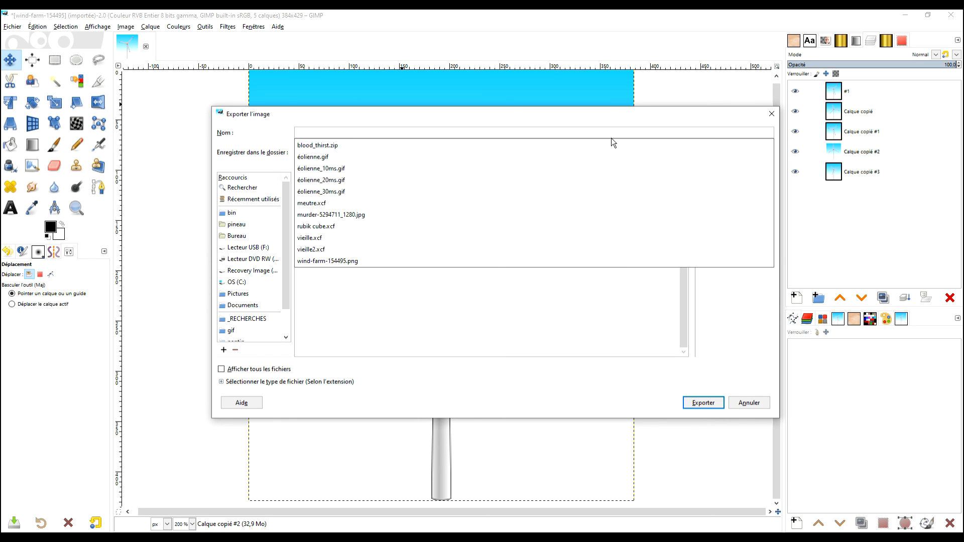
type("2020 ")
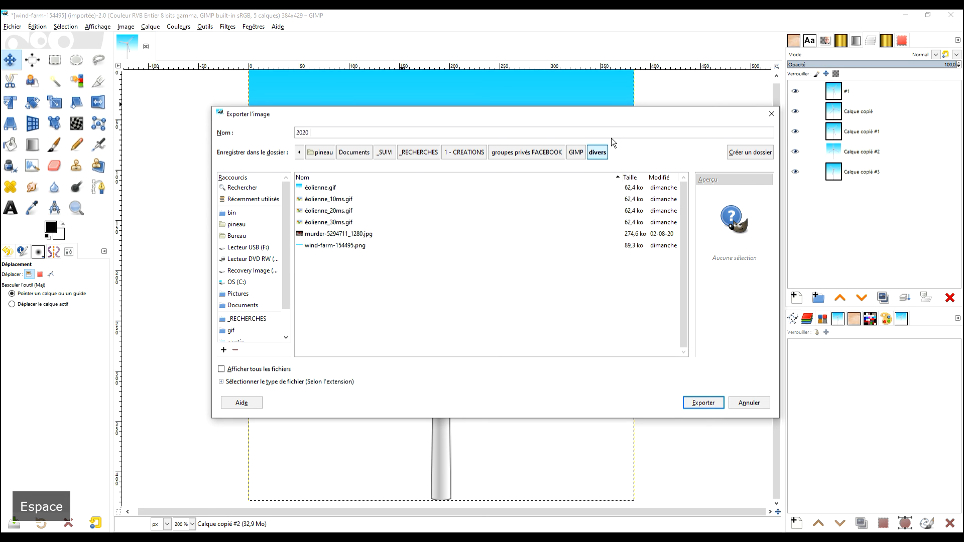
type("eolienne")
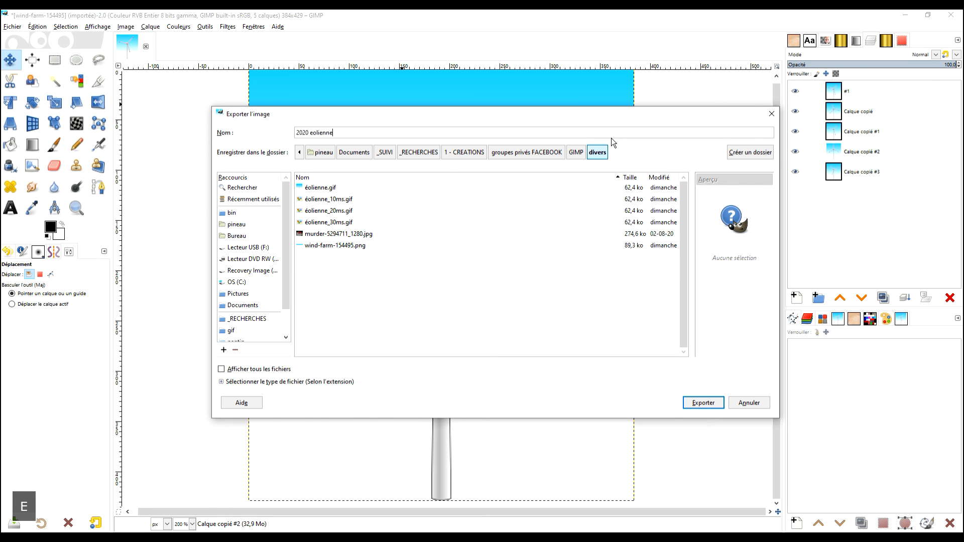
type(".gif")
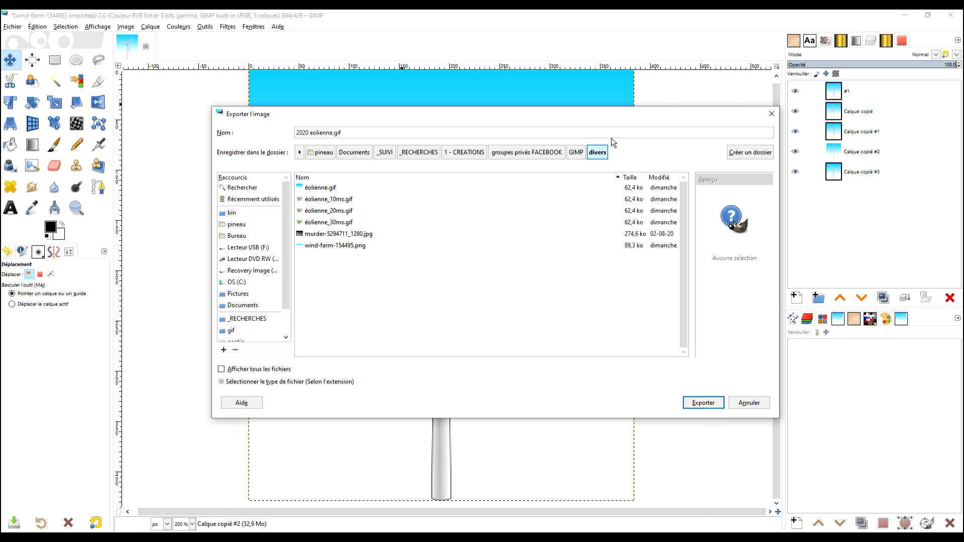
Export the image under the name 2020 eolienne_30ms.gif and crop all layers to the image bounds.
type("_")
key("BackSpace")
key("ctrl+Left")
key("Left")
key("Right")
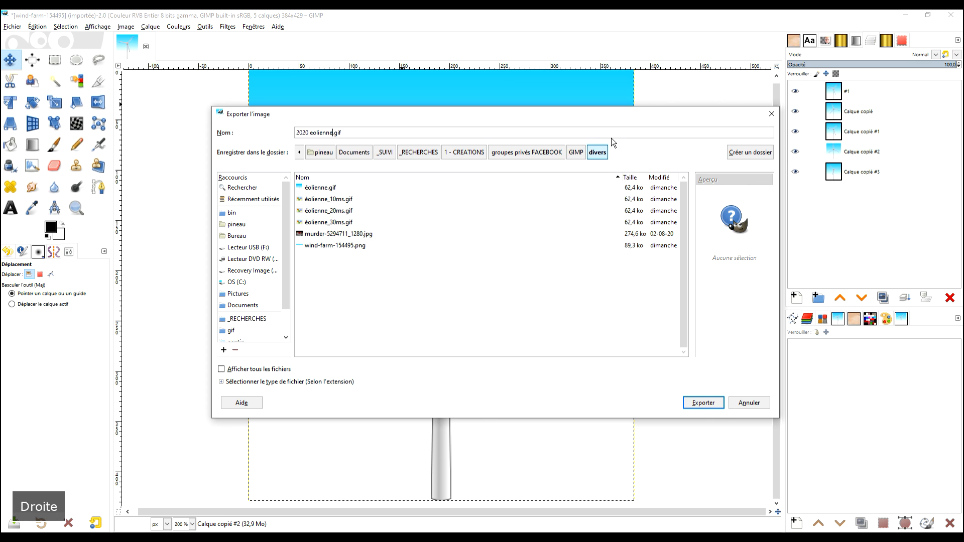
type("_30ms")
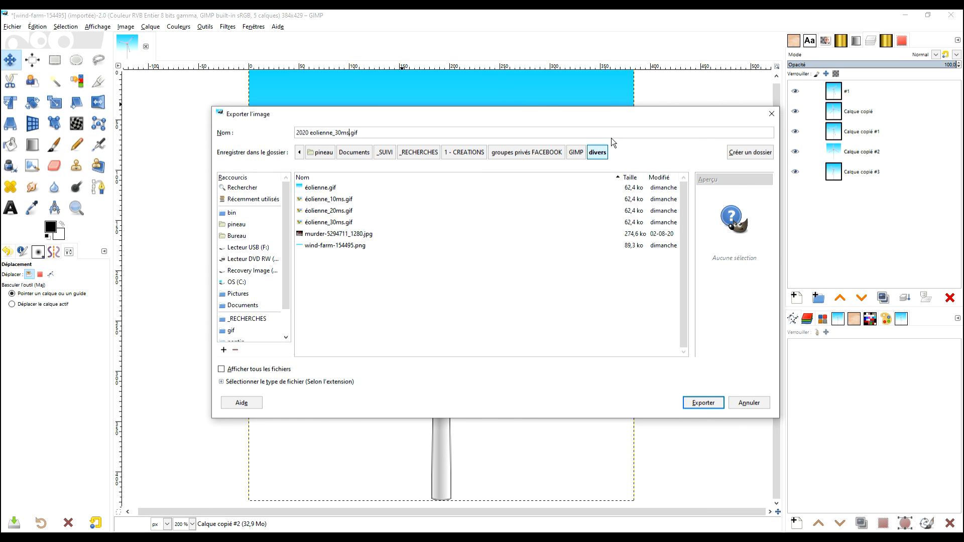
left_click(703, 403)
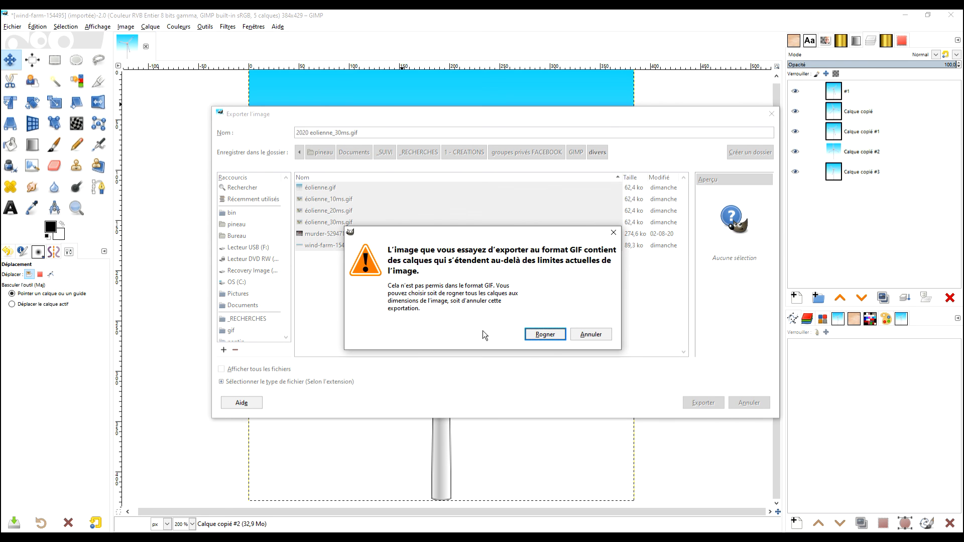
left_click(544, 334)
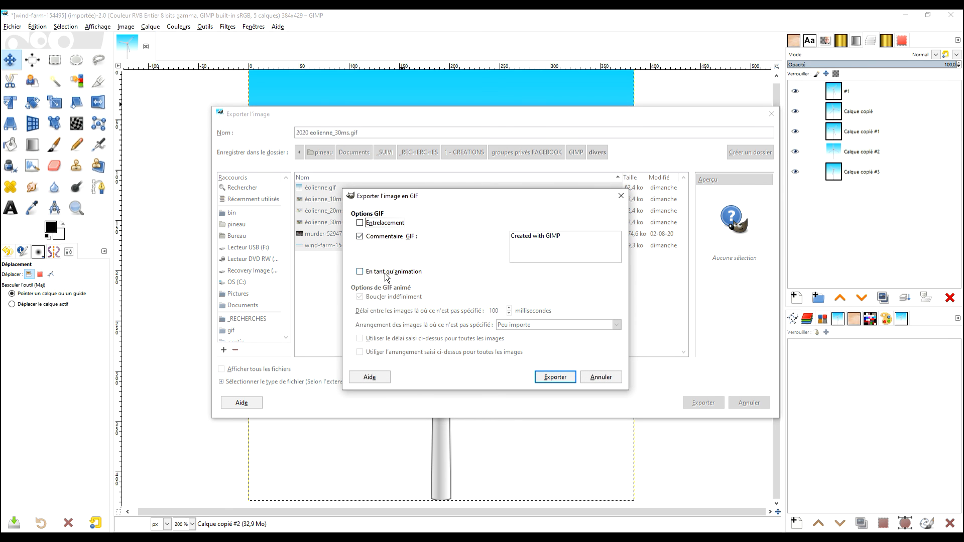
Export the GIF as an animation with a 30 ms delay and one frame per layer (replace), applying both settings to all frames.
left_click(386, 273)
left_click_drag(500, 312, 475, 308)
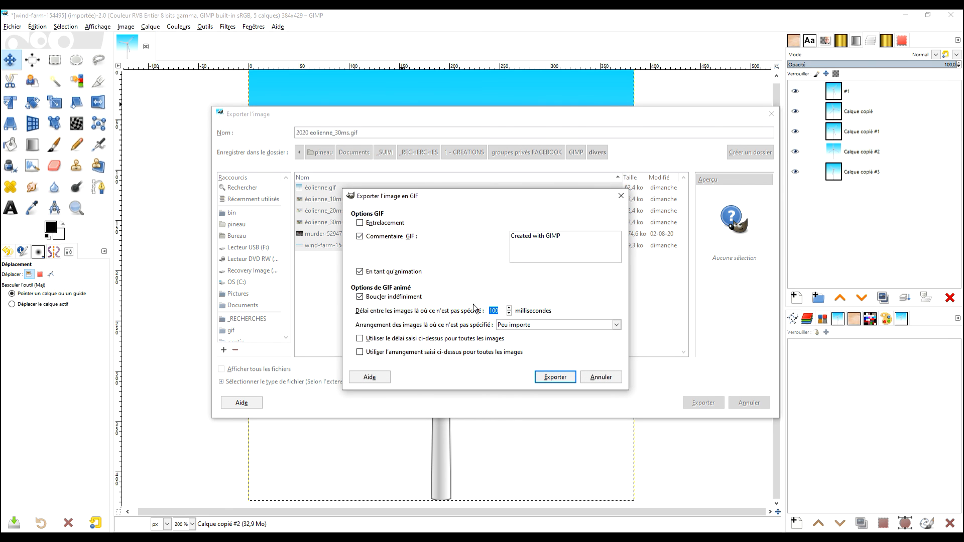
type("30")
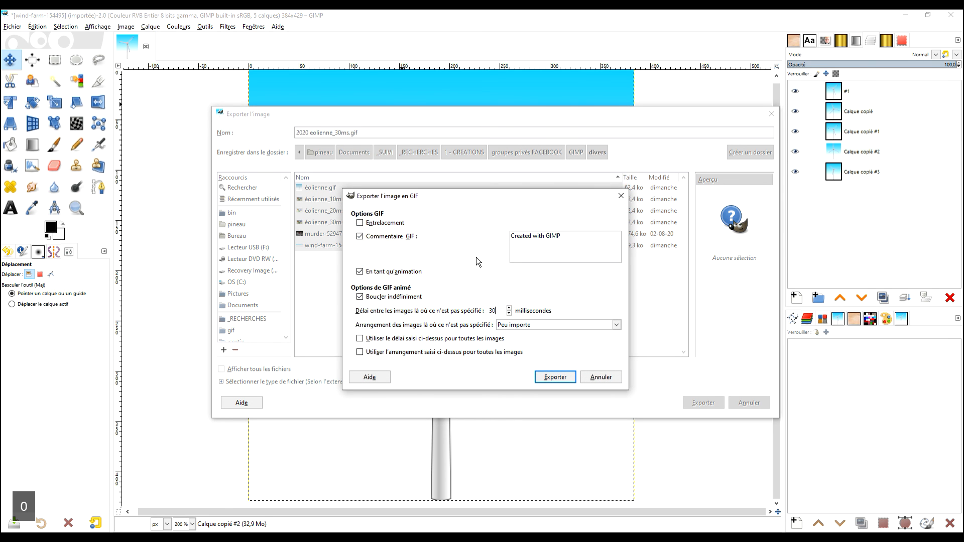
left_click(461, 342)
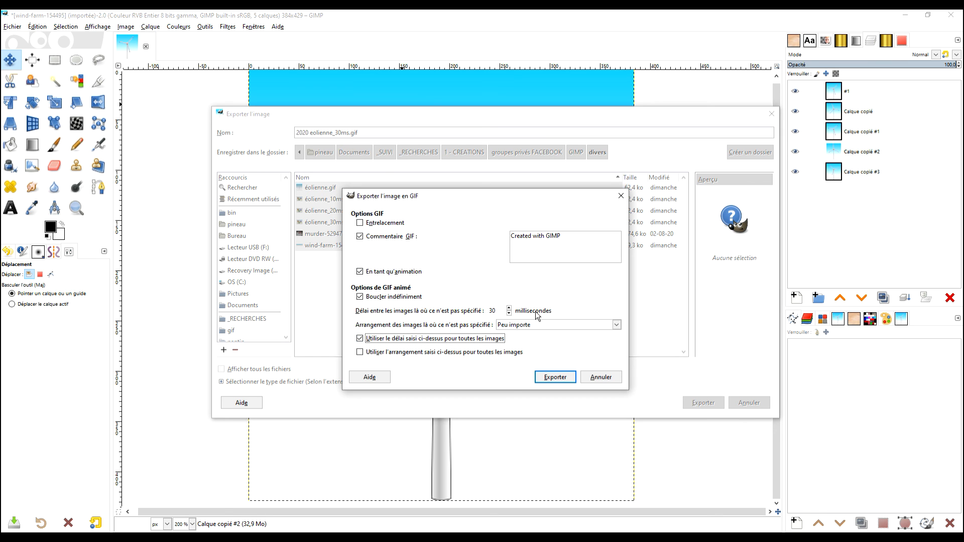
left_click(532, 324)
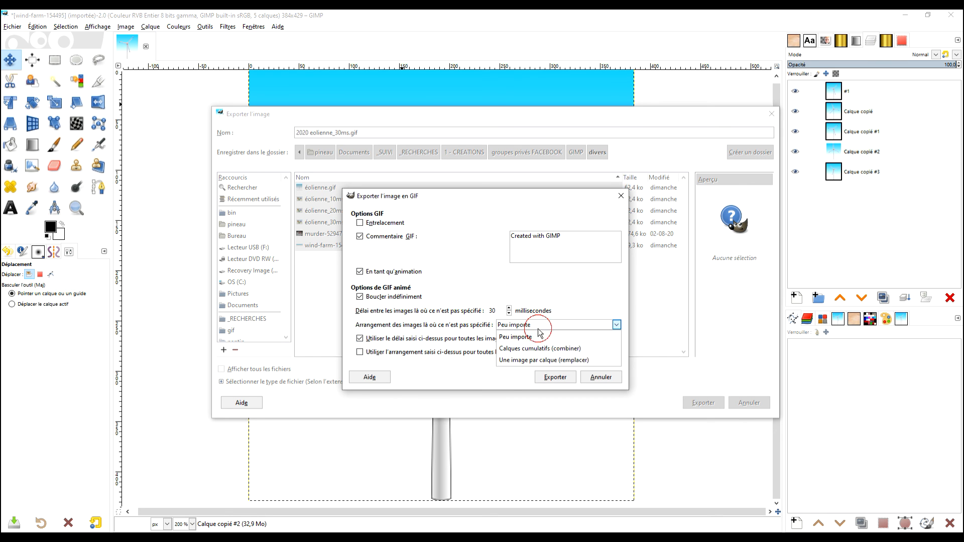
left_click(536, 360)
left_click(552, 352)
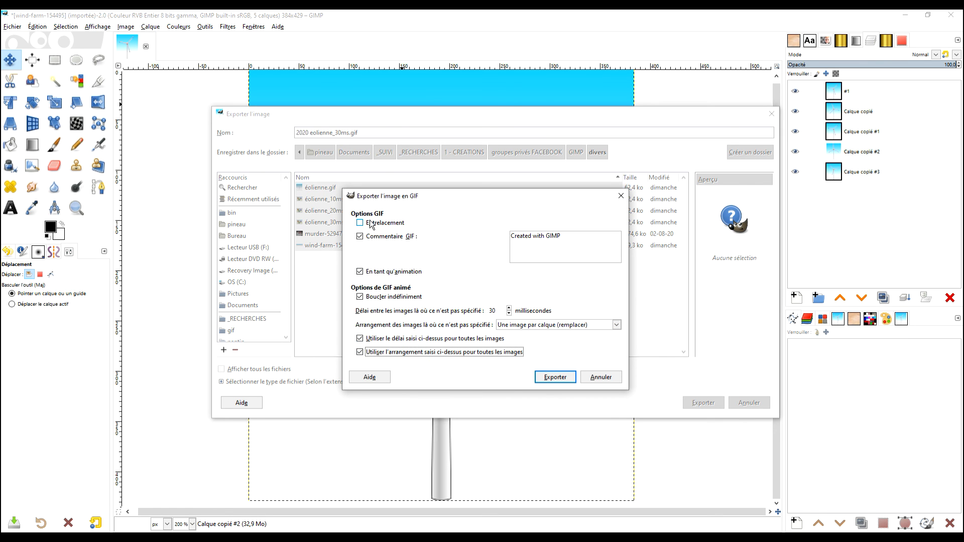
left_click(554, 376)
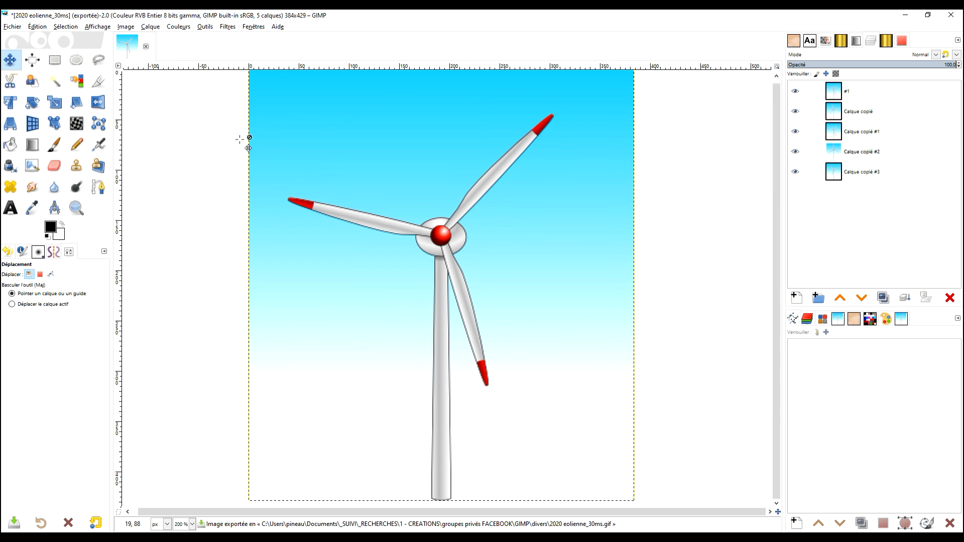
Start another export of the image to the same folder with the file name 2020 eolienne_20ms.gif.
left_click(12, 26)
left_click(86, 160)
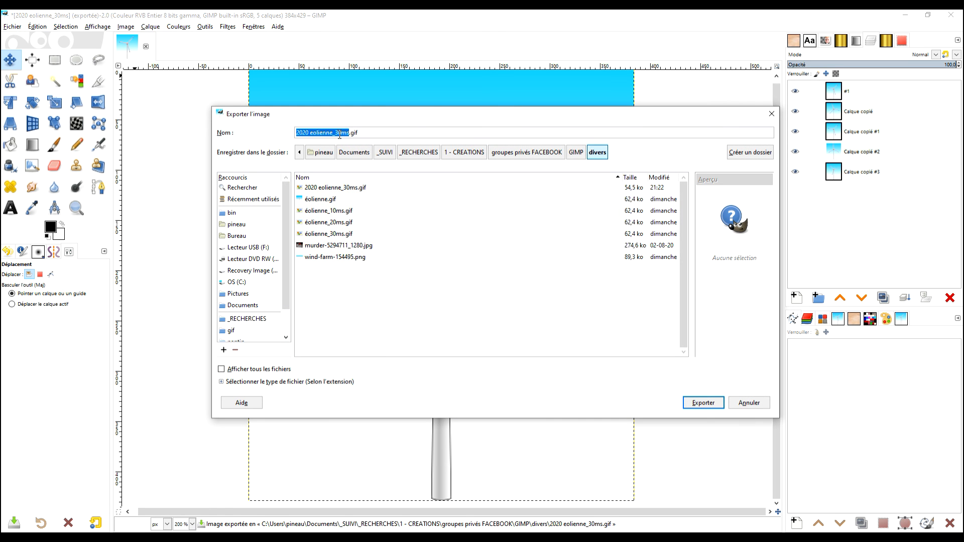
left_click(339, 133)
key("BackSpace")
key("BackSpace")
type("20")
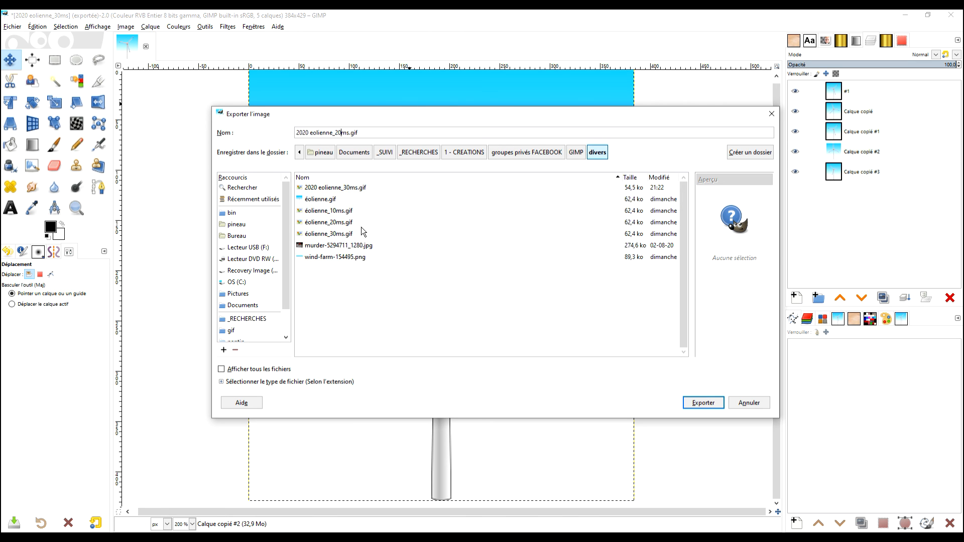
left_click(708, 402)
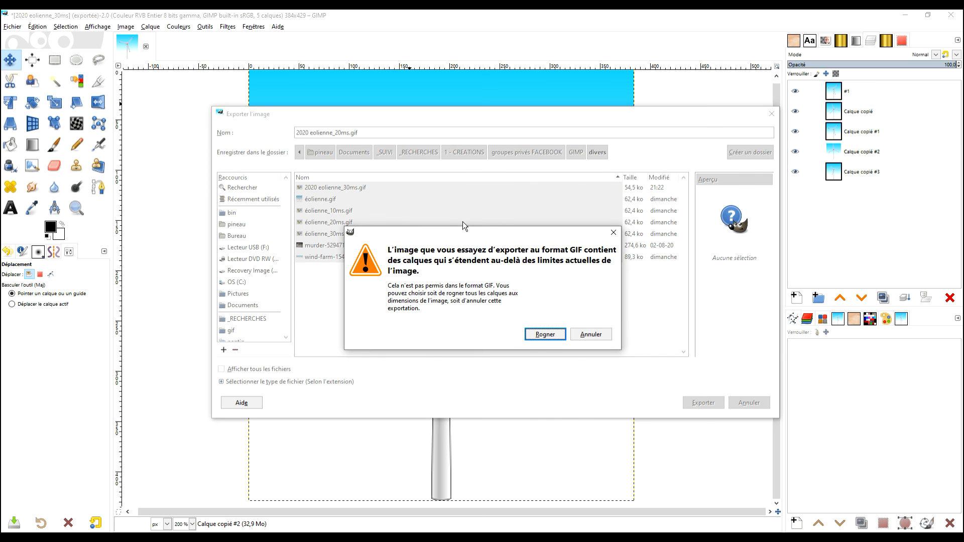
Crop the layers to the image bounds and export the animated GIF with a 20 ms delay between frames.
left_click(548, 343)
double_click(493, 311)
type("20")
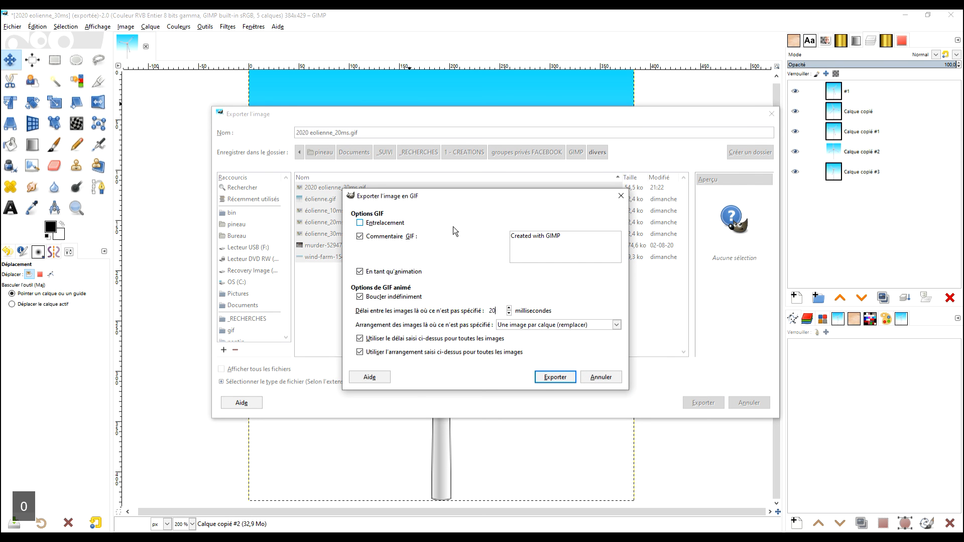
left_click(552, 377)
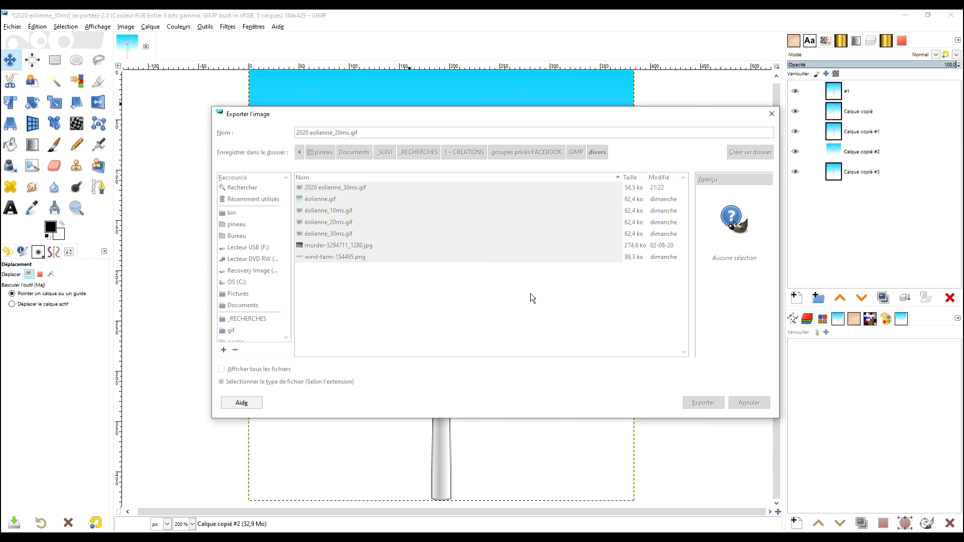
Start a third export of the image with the file name 2020 eolienne_10ms.gif.
left_click(11, 28)
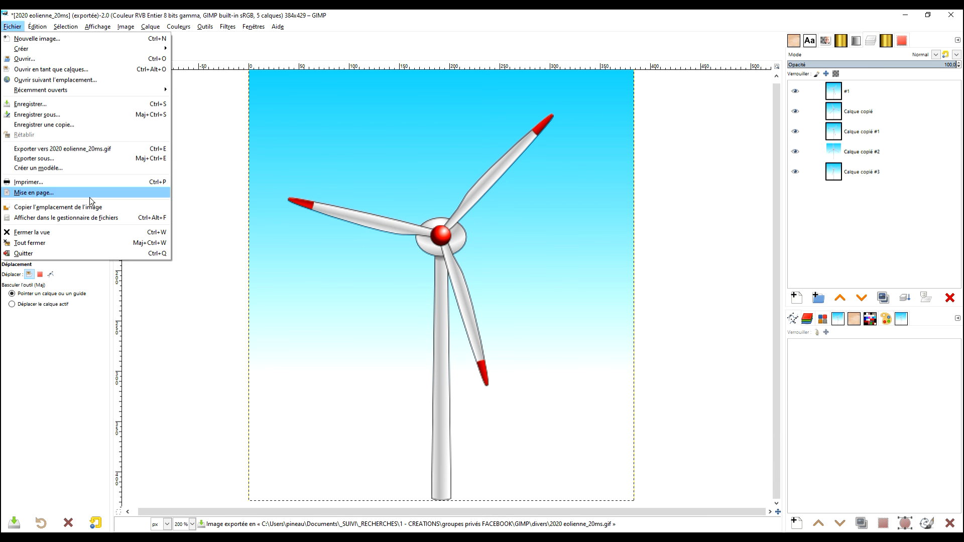
left_click(94, 156)
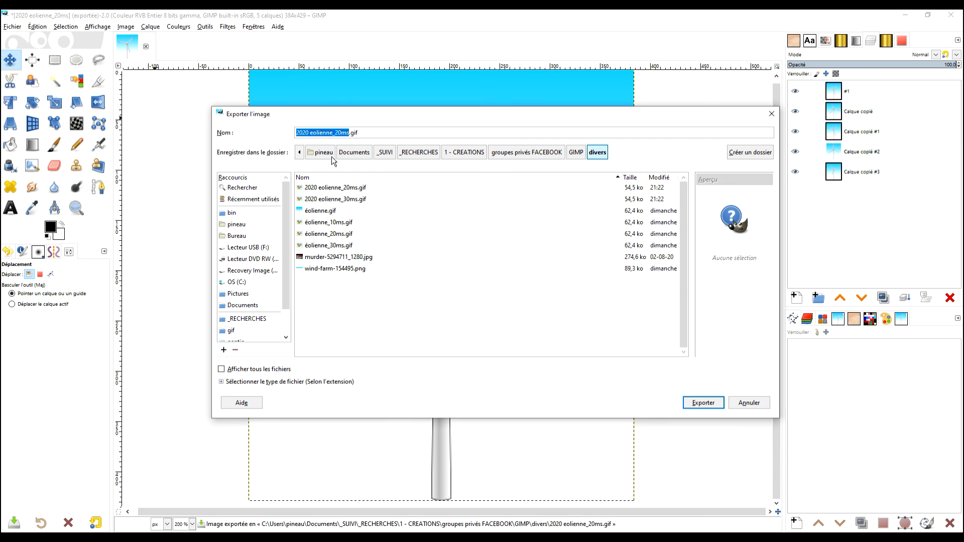
left_click(341, 132)
key("Left")
key("BackSpace")
type("1")
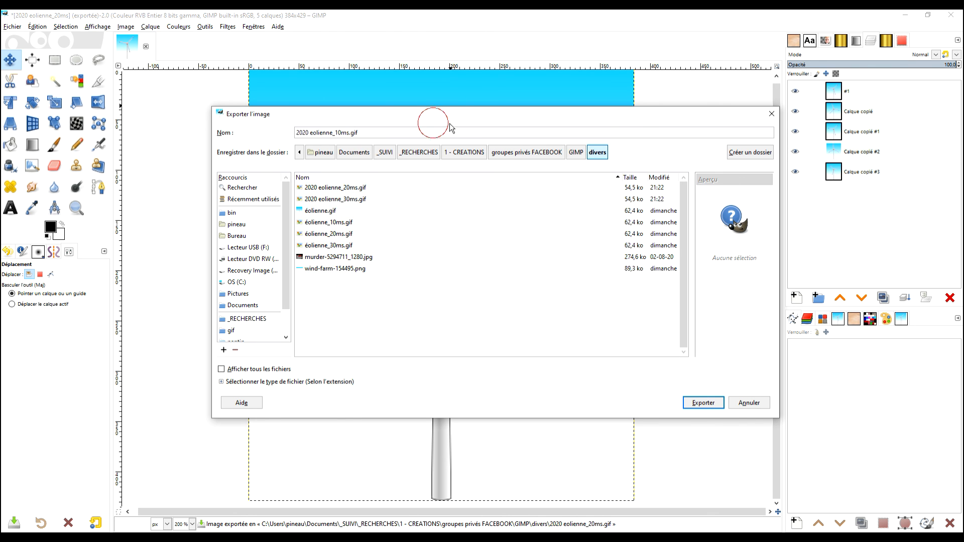
left_click(701, 403)
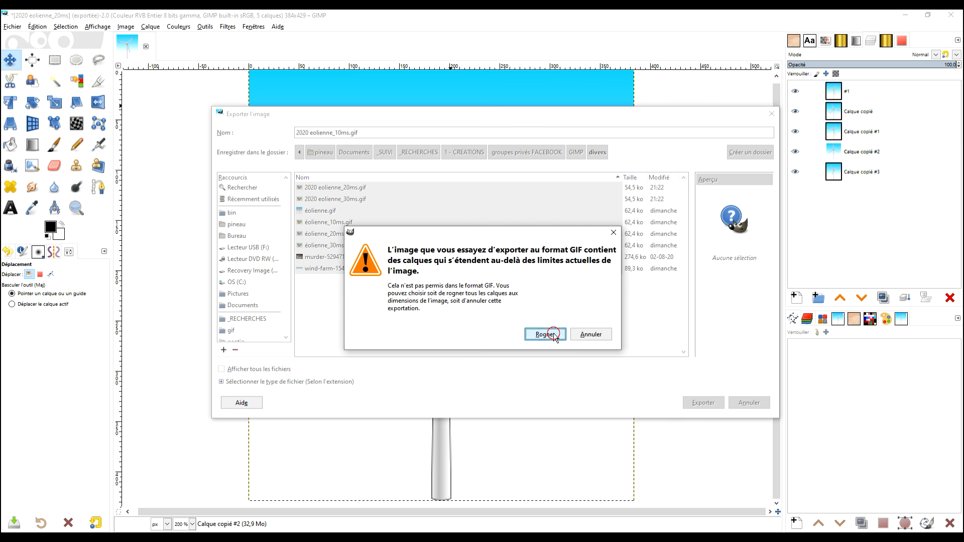
Crop the layers to the image bounds and export the animated GIF with a 10 ms delay between frames.
left_click(547, 335)
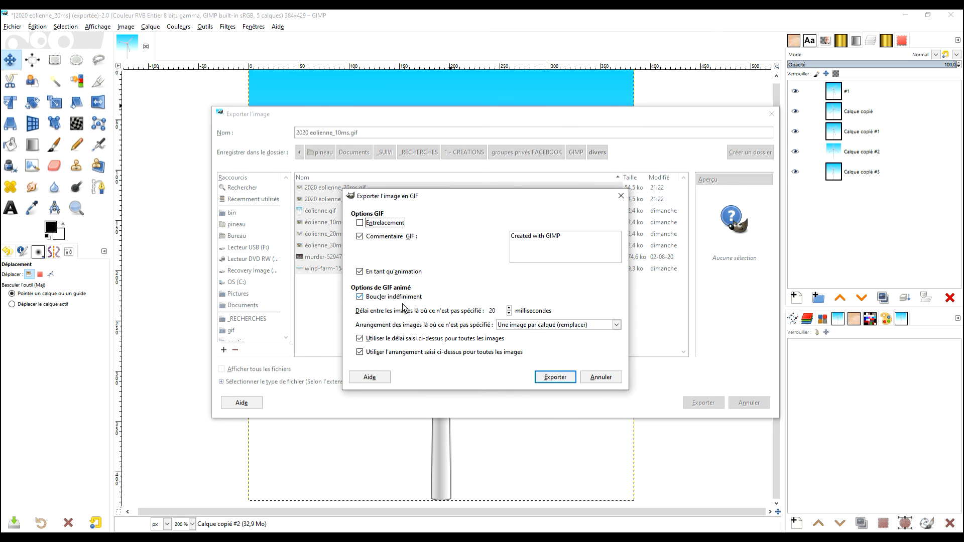
double_click(493, 311)
type("10")
left_click(563, 378)
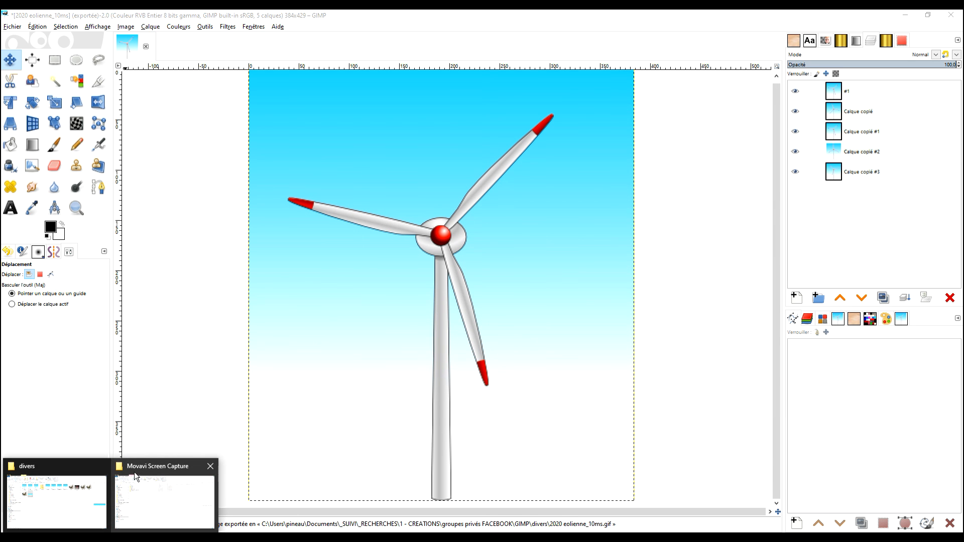
Switch to the divers folder in File Explorer and locate the three exported 2020 eolienne GIFs.
left_click(42, 495)
left_click(414, 231)
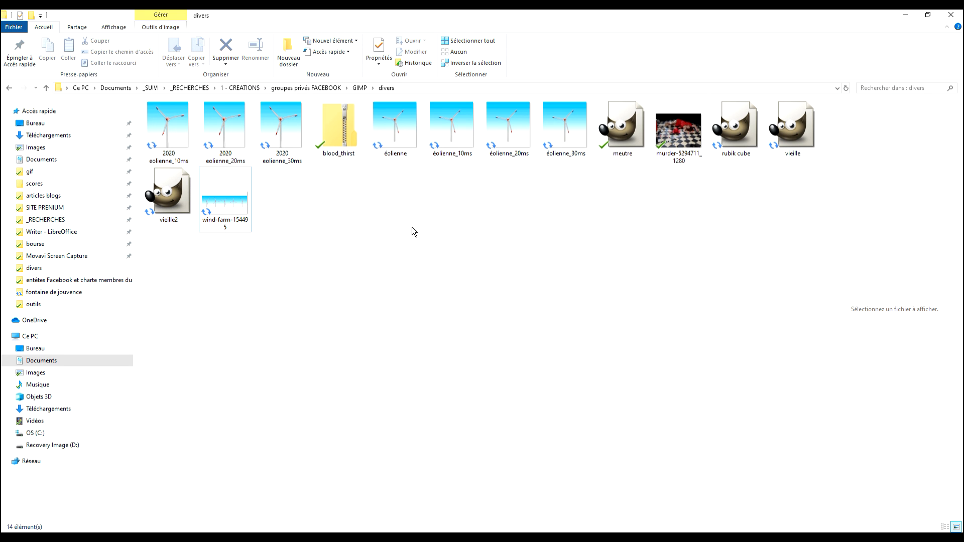
left_click(168, 129)
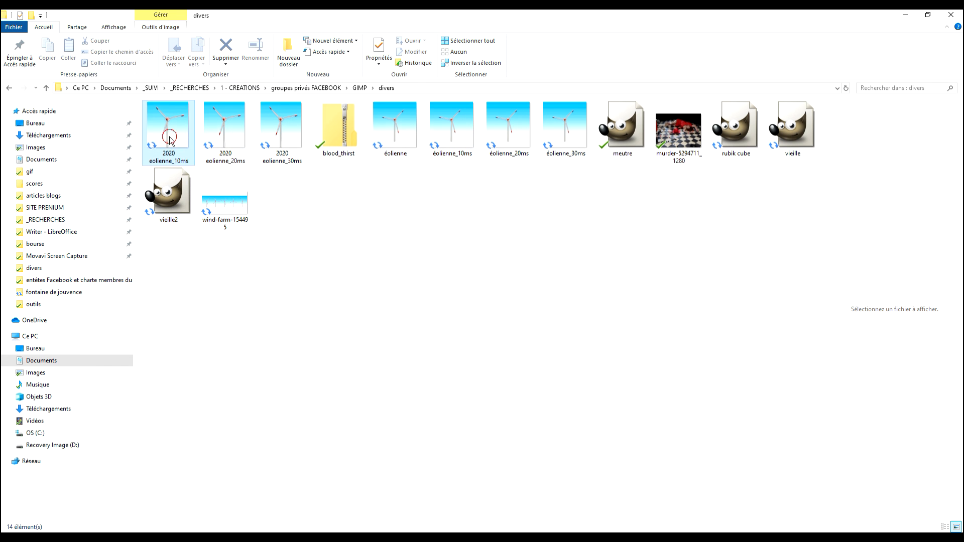
left_click(290, 134, "shift")
left_click(333, 210)
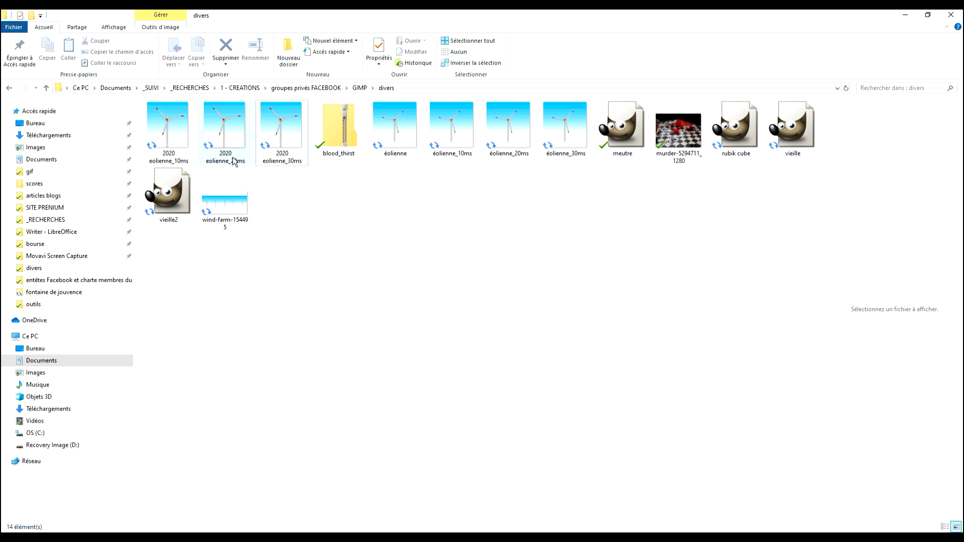
Play the 30 ms, 20 ms and 10 ms versions of the 2020 eolienne GIF in turn, closing the viewer after each.
double_click(282, 123)
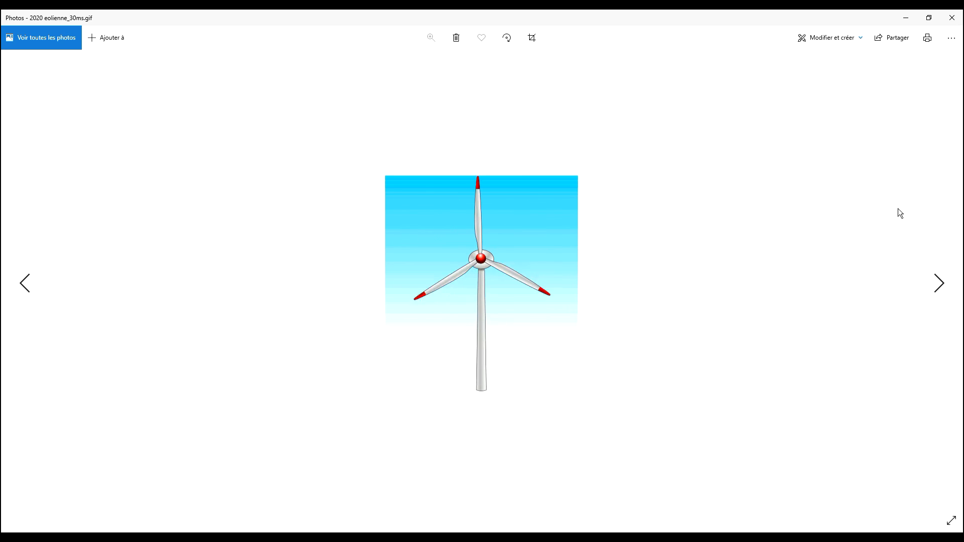
left_click(951, 22)
left_click(226, 134)
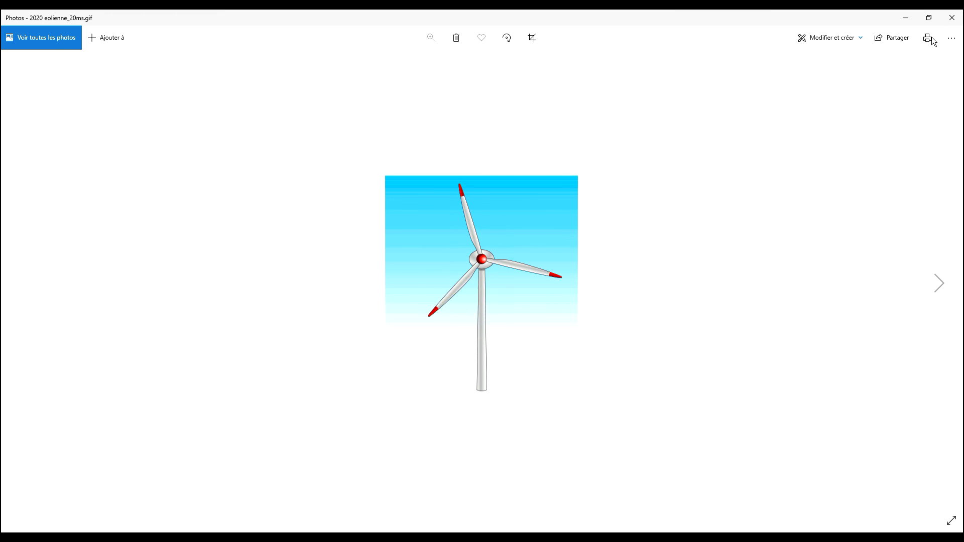
left_click(950, 19)
left_click(173, 136)
double_click(173, 137)
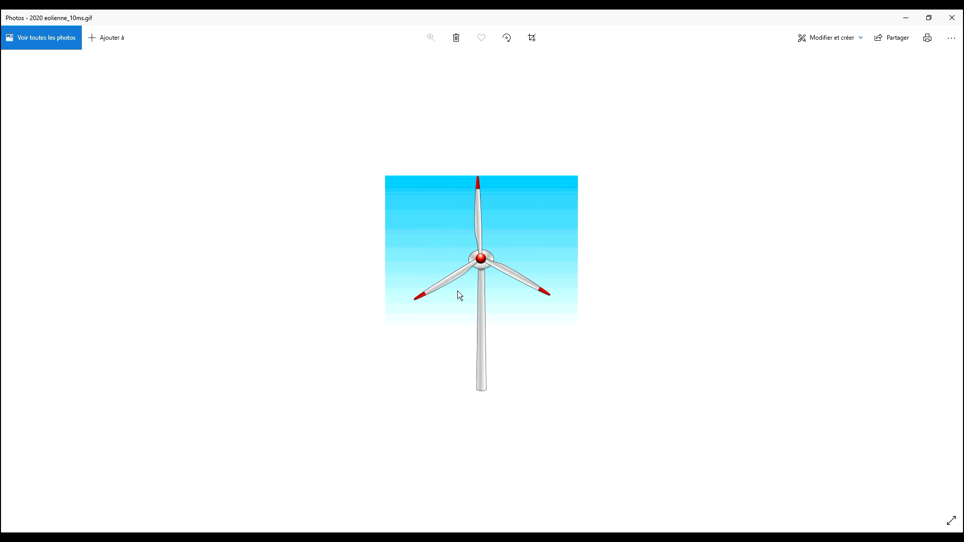
left_click(953, 19)
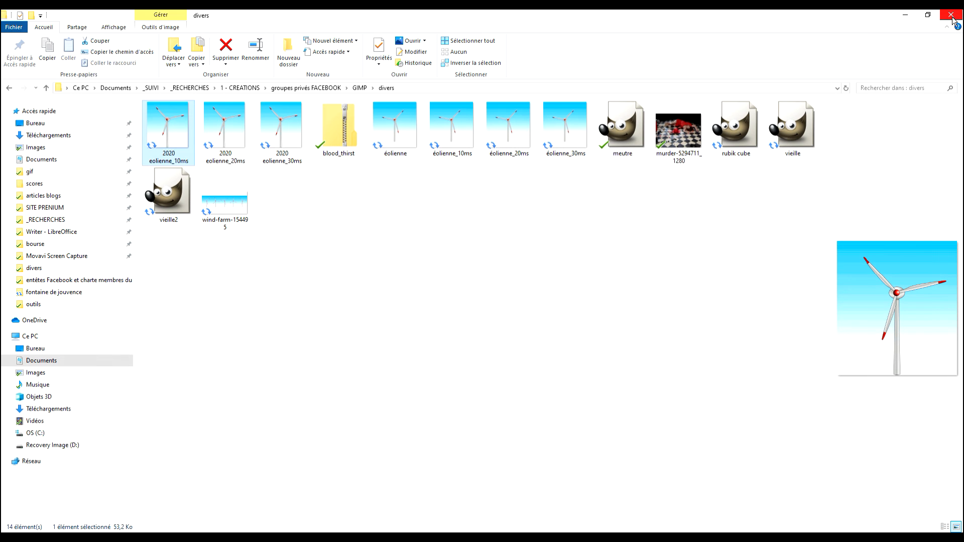
left_click(435, 214)
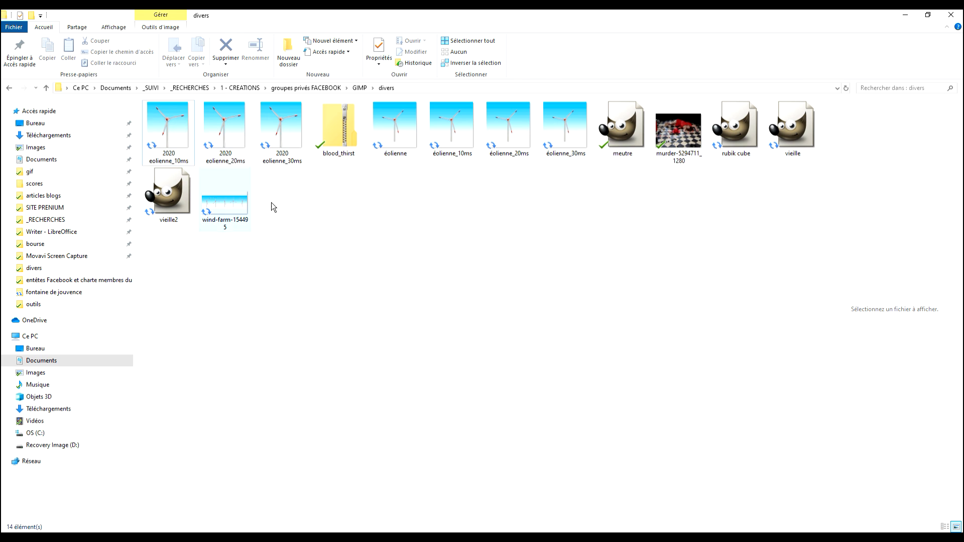